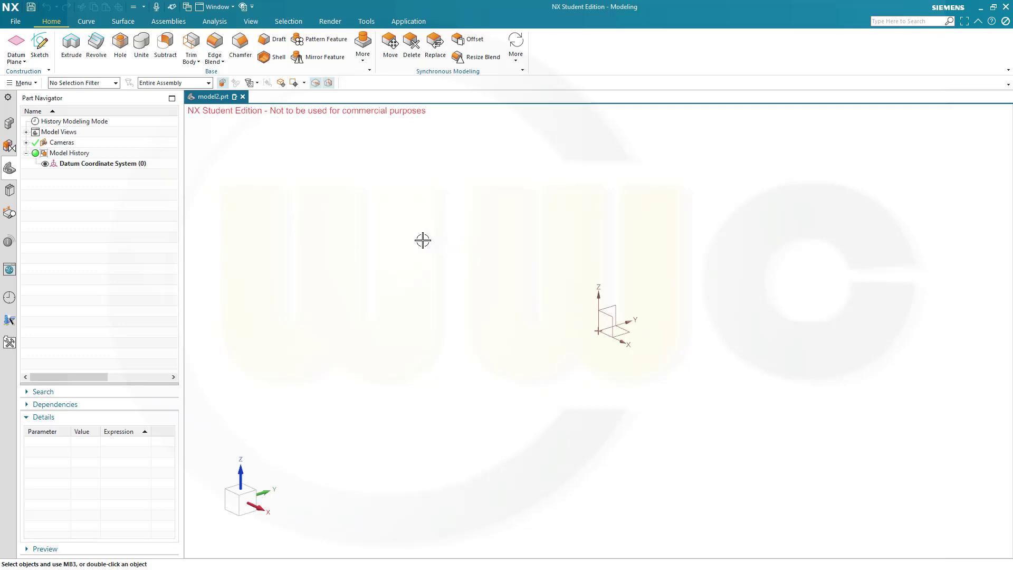
Step: Create a length expression named stent_length with a value of 200 mm
{"action": "left_click", "coordinate": [367, 23]}
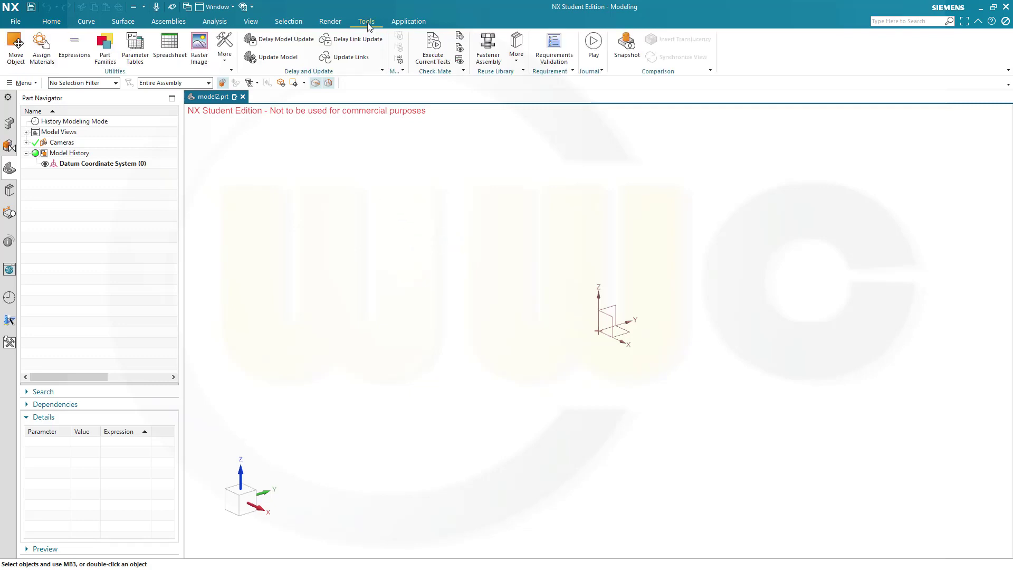
{"action": "left_click", "coordinate": [75, 45]}
{"action": "type", "text": "stent_length"}
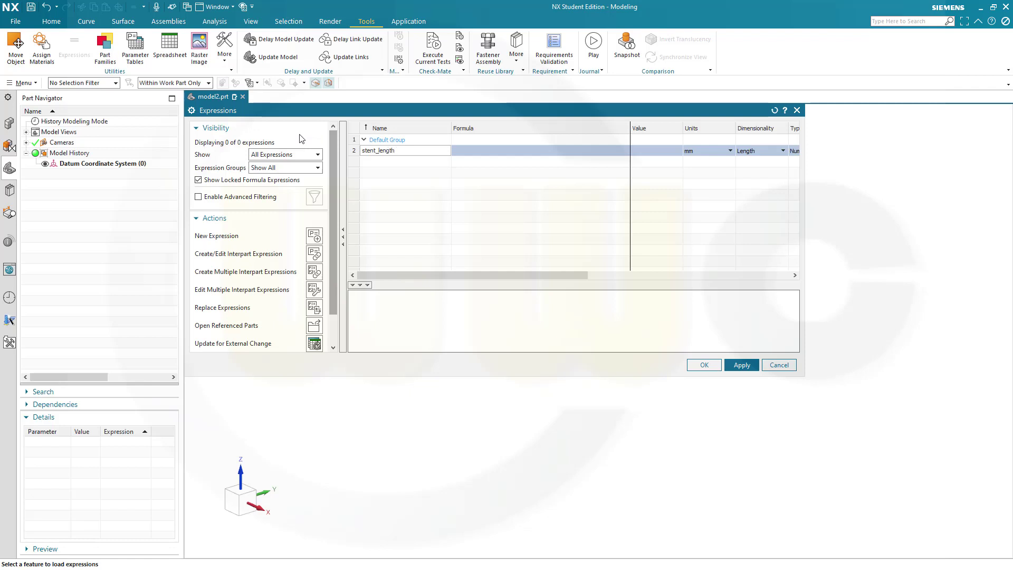
{"action": "key", "text": "Tab"}
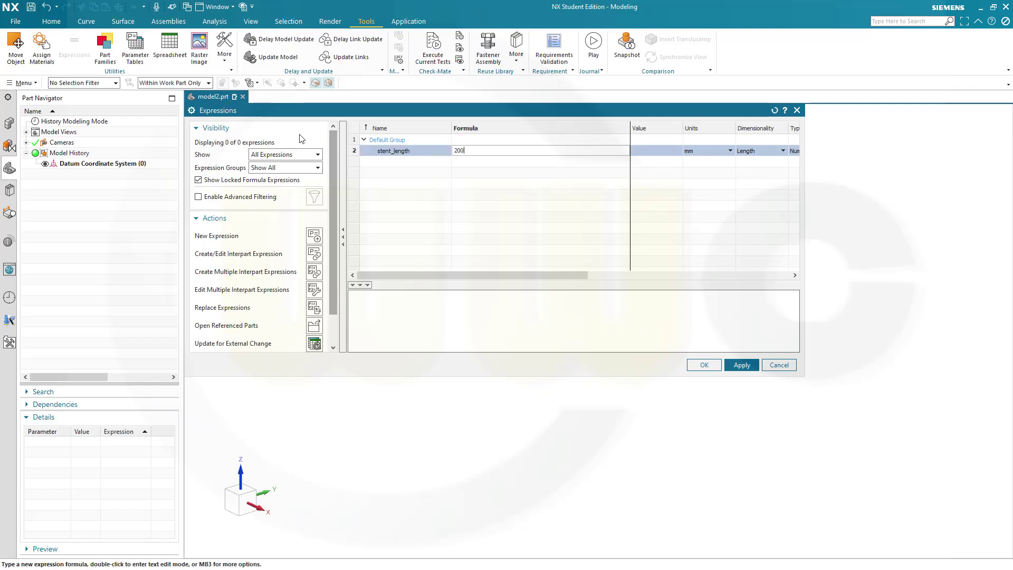
{"action": "key", "text": "Return"}
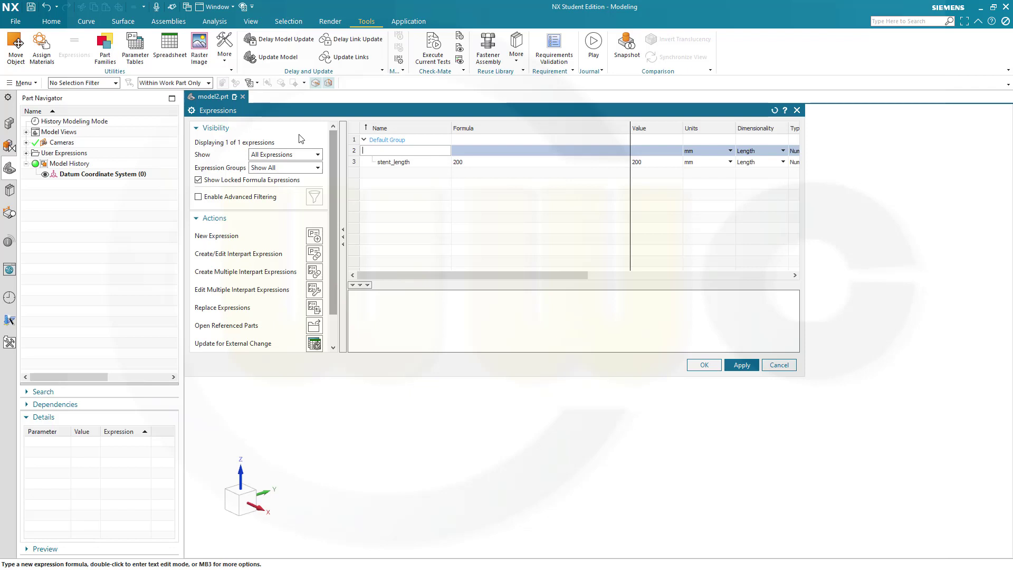
Step: Add the length expressions stent_diameter = 30 mm and wire_diameter = 1 mm, and accept the expressions
{"action": "type", "text": "stent_diameter"}
{"action": "key", "text": "Tab"}
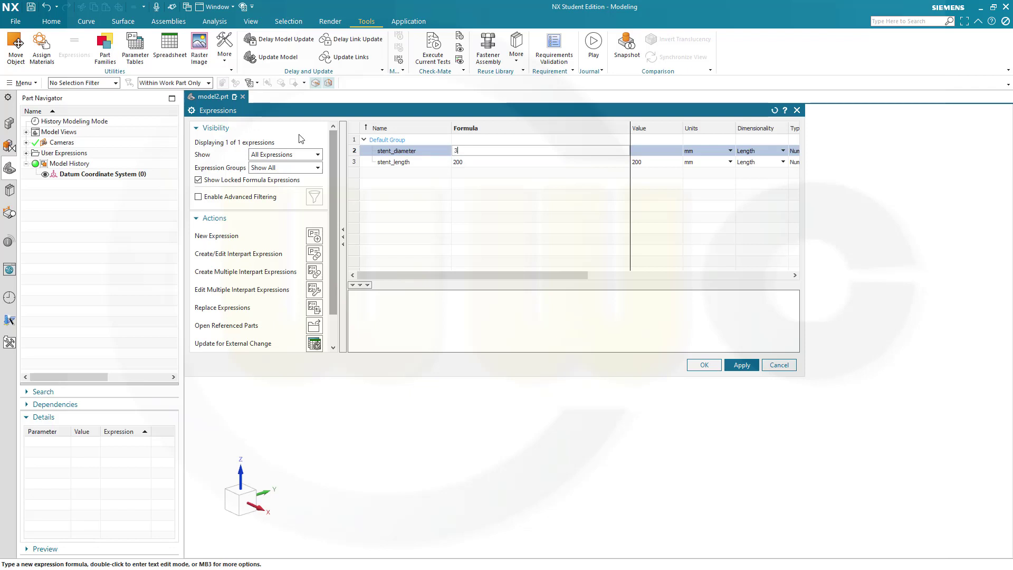
{"action": "key", "text": "Return"}
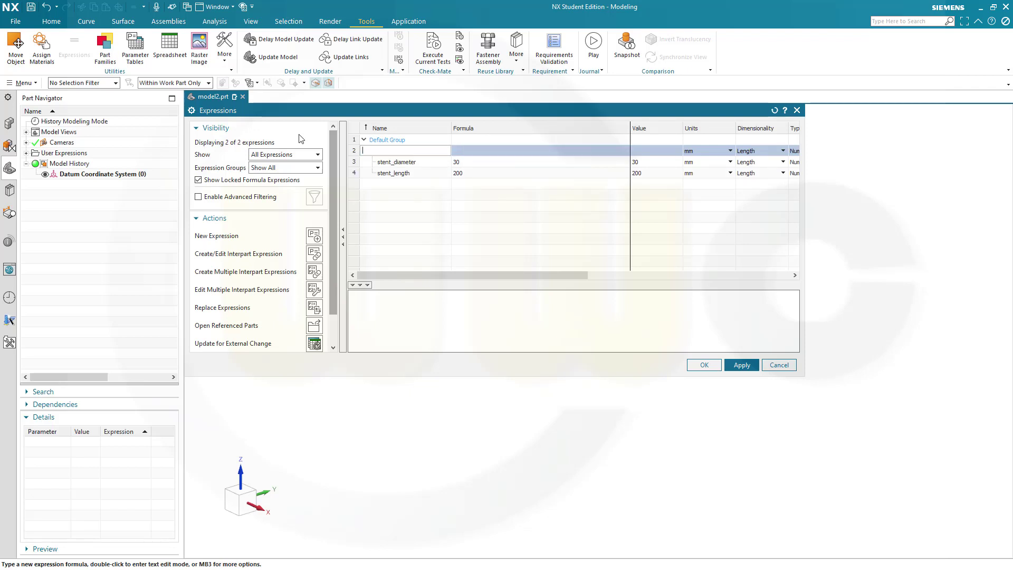
{"action": "type", "text": "wire_diameter"}
{"action": "key", "text": "Tab"}
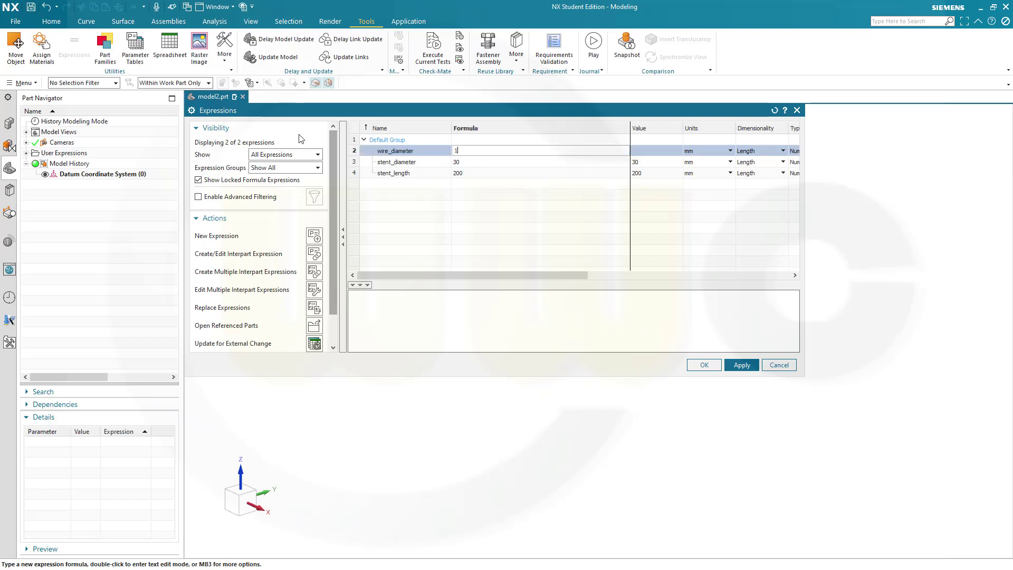
{"action": "key", "text": "Return"}
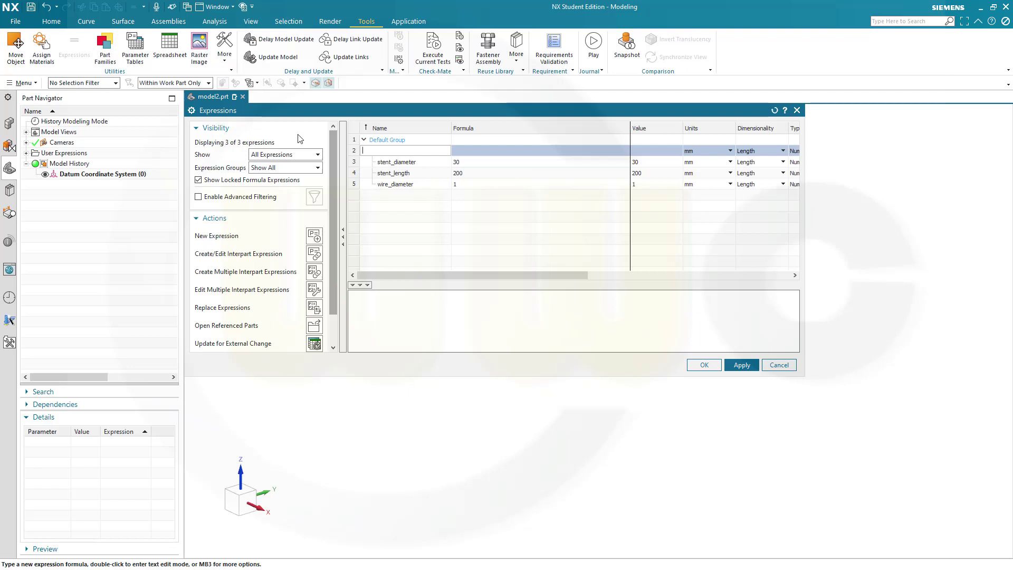
{"action": "left_click", "coordinate": [704, 365]}
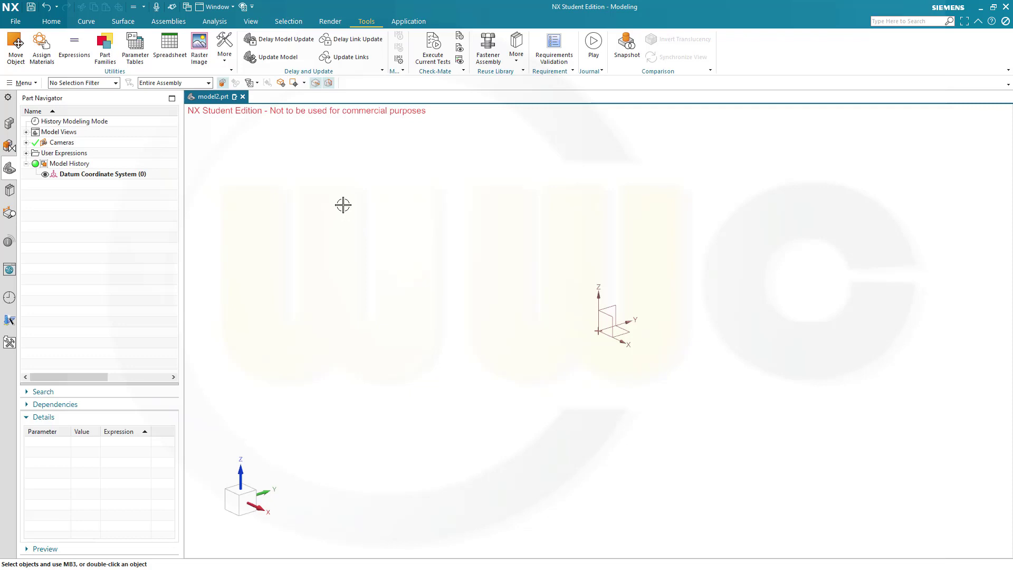
Step: Start a new sketch on the Right principal plane
{"action": "left_click", "coordinate": [51, 21]}
{"action": "left_click", "coordinate": [40, 45]}
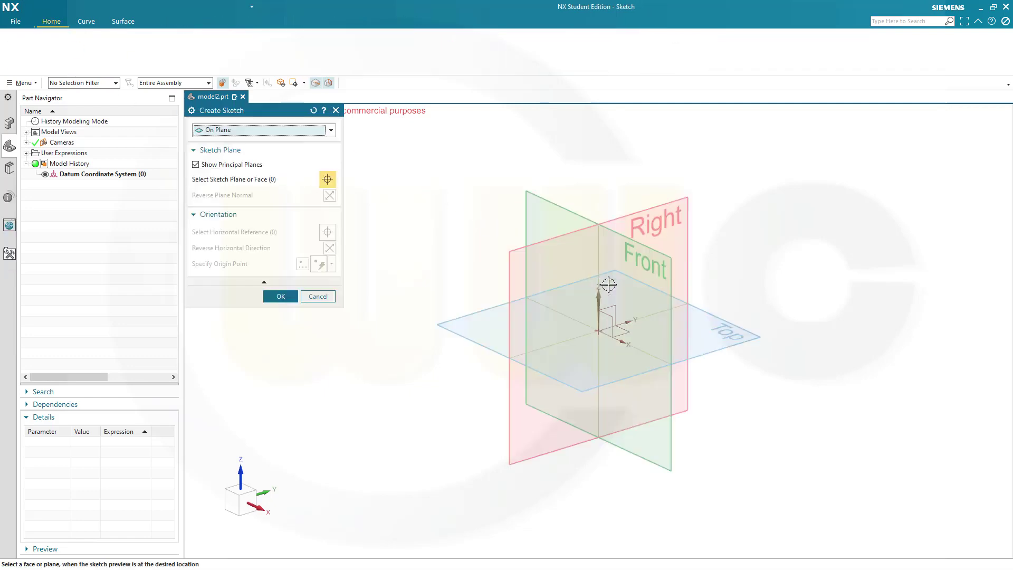
{"action": "left_click", "coordinate": [650, 205]}
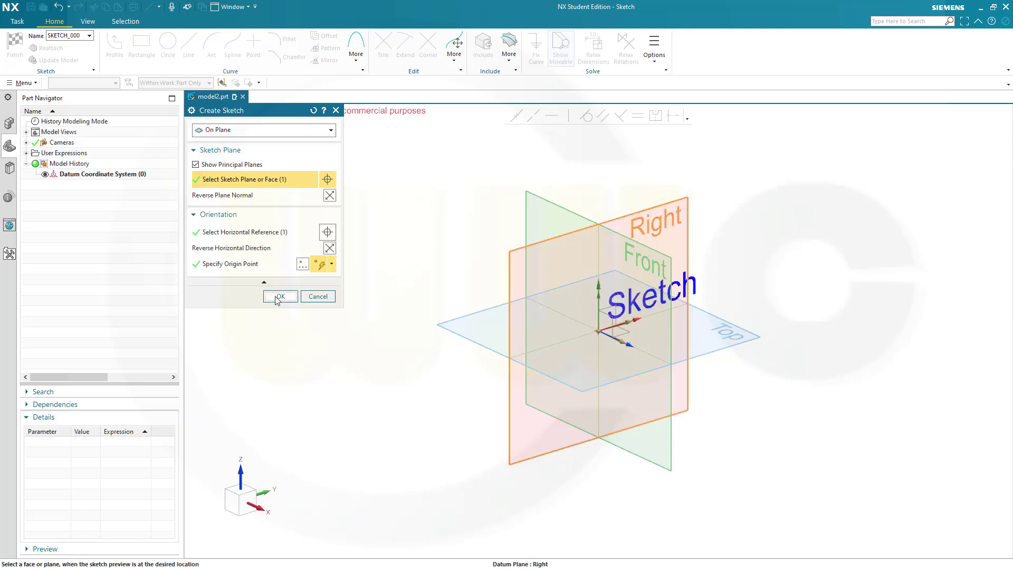
{"action": "left_click", "coordinate": [279, 297]}
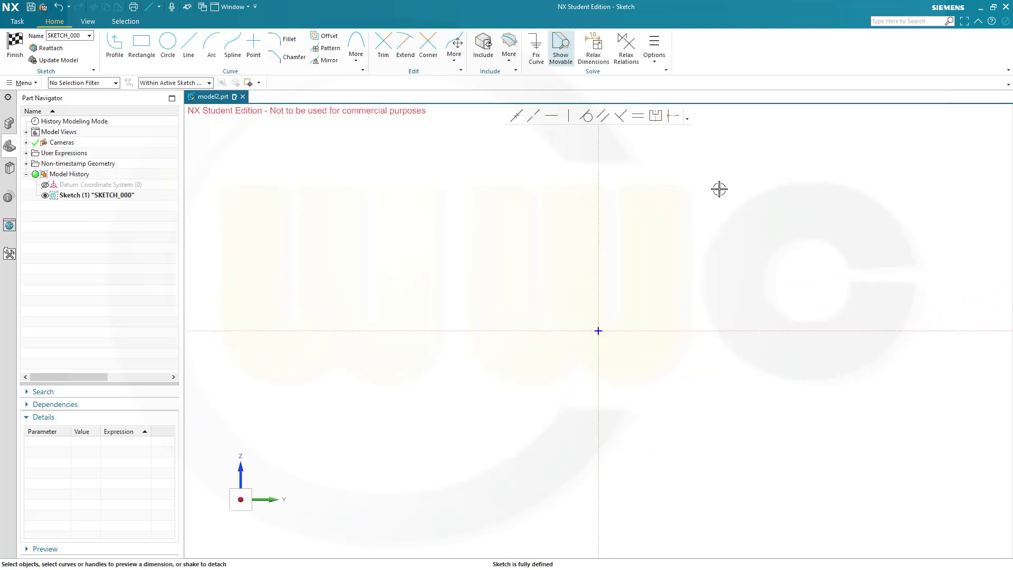
Step: Place a sketch point on the horizontal axis, about 129 mm to the positive Y side of the origin
{"action": "left_click", "coordinate": [257, 47]}
{"action": "left_click", "coordinate": [586, 372]}
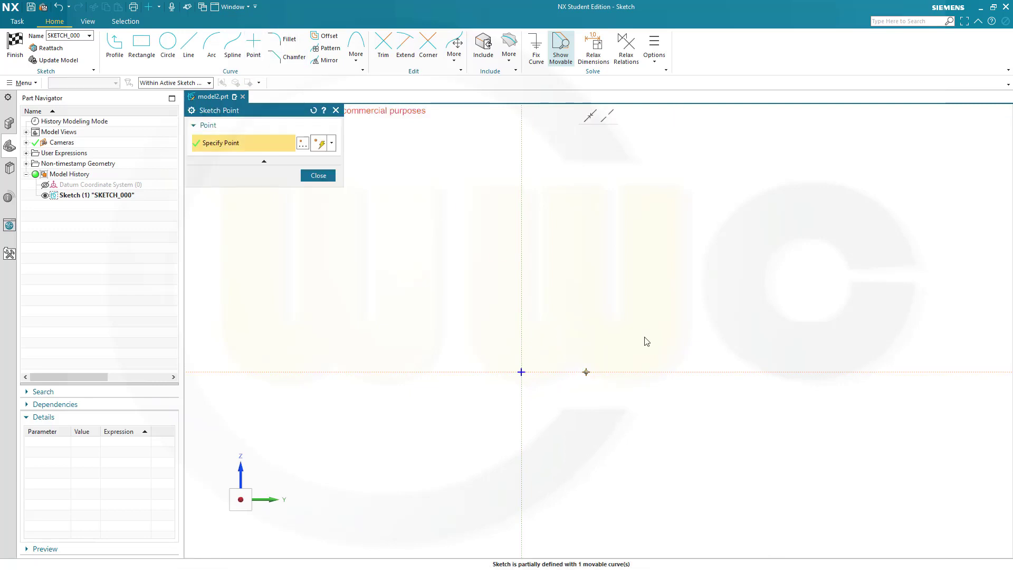
{"action": "key", "text": "Escape"}
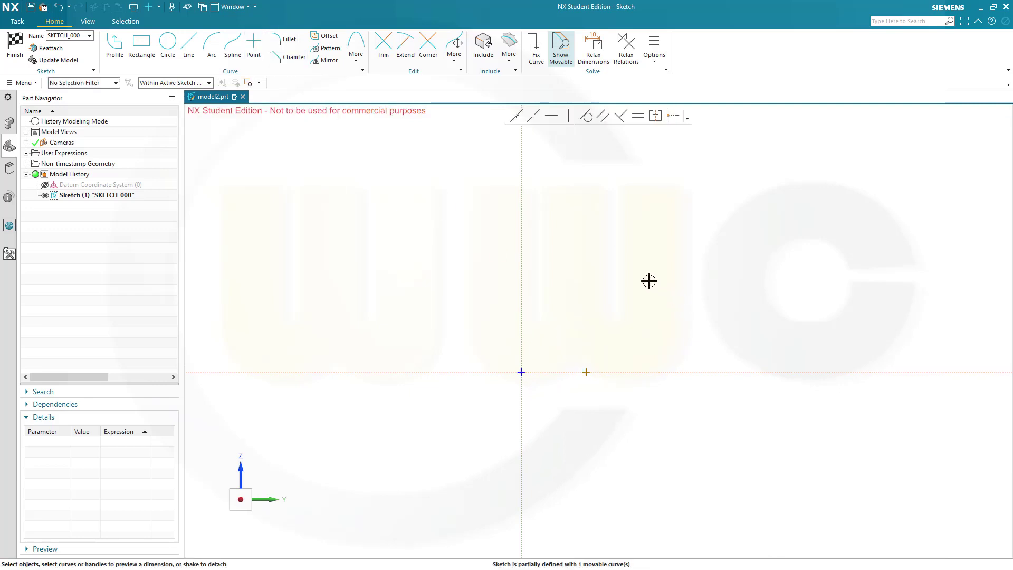
Step: Dimension the horizontal distance between the sketch origin and the point, placing the dimension below the axis
{"action": "key", "text": "d"}
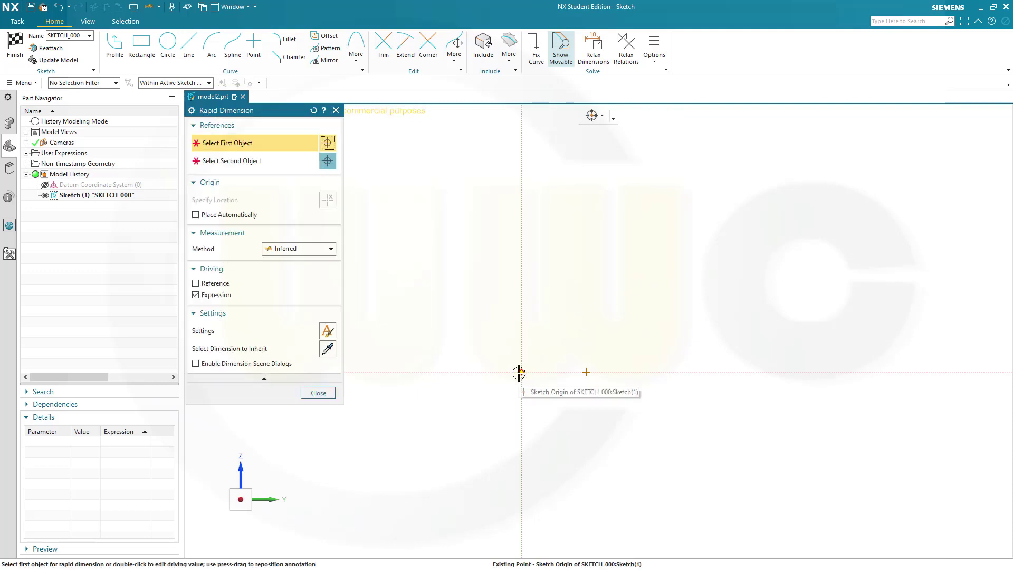
{"action": "left_click", "coordinate": [521, 372]}
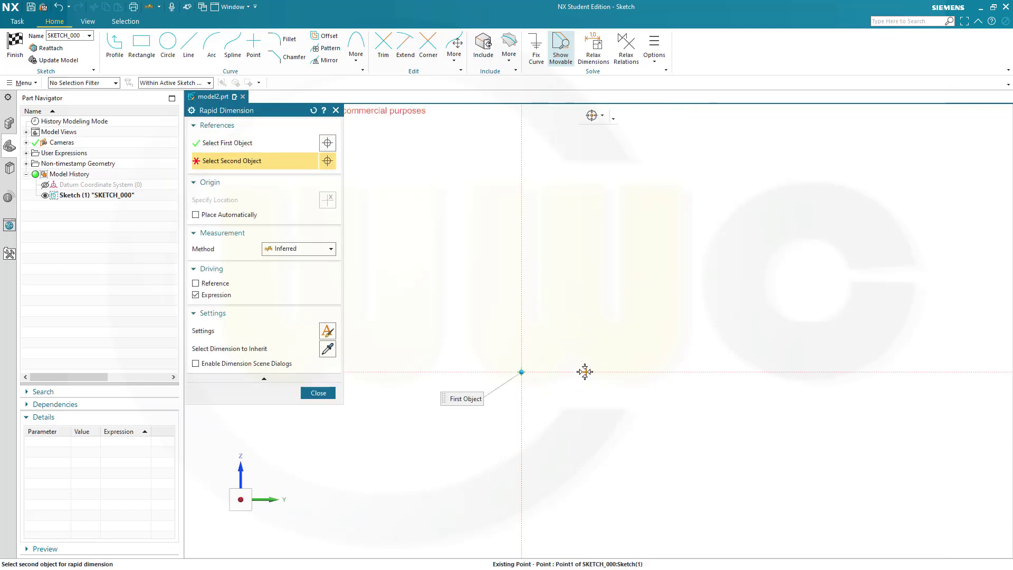
{"action": "left_click", "coordinate": [586, 372]}
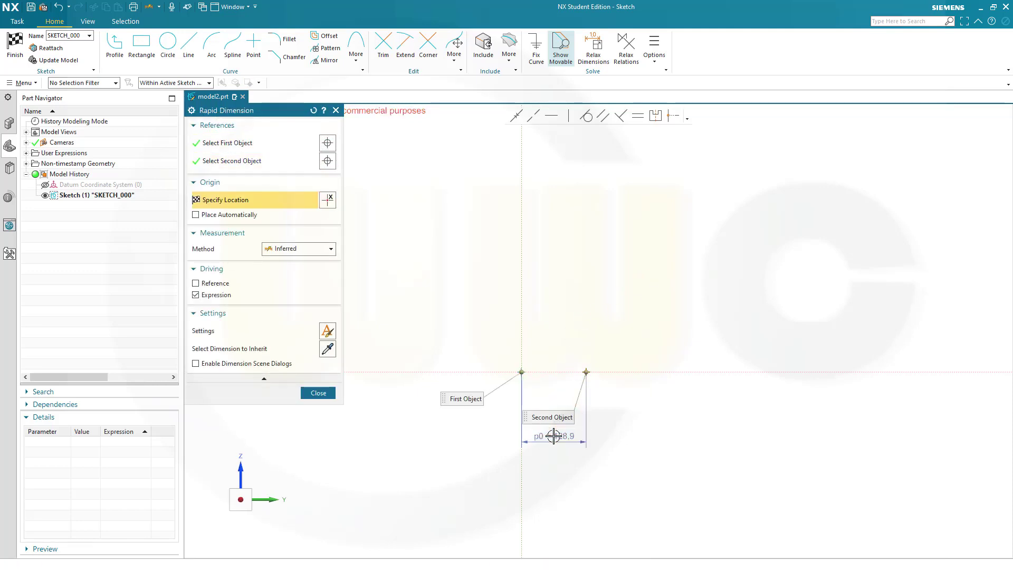
{"action": "left_click", "coordinate": [555, 434]}
Step: Set the point's distance from the origin to the formula stent_diameter/2, scaling the entire sketch to the new dimension
{"action": "left_click", "coordinate": [512, 480]}
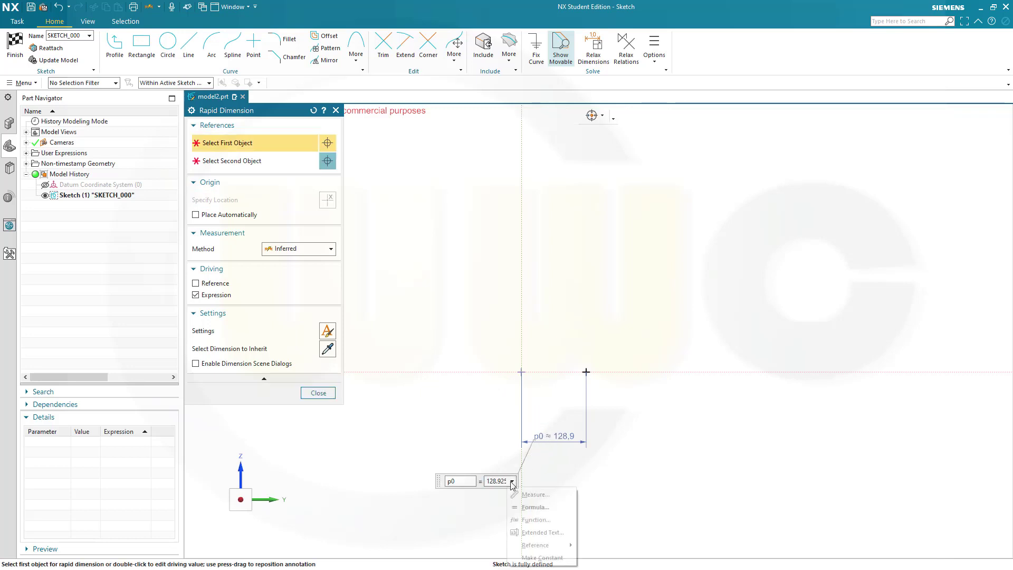
{"action": "left_click", "coordinate": [528, 507]}
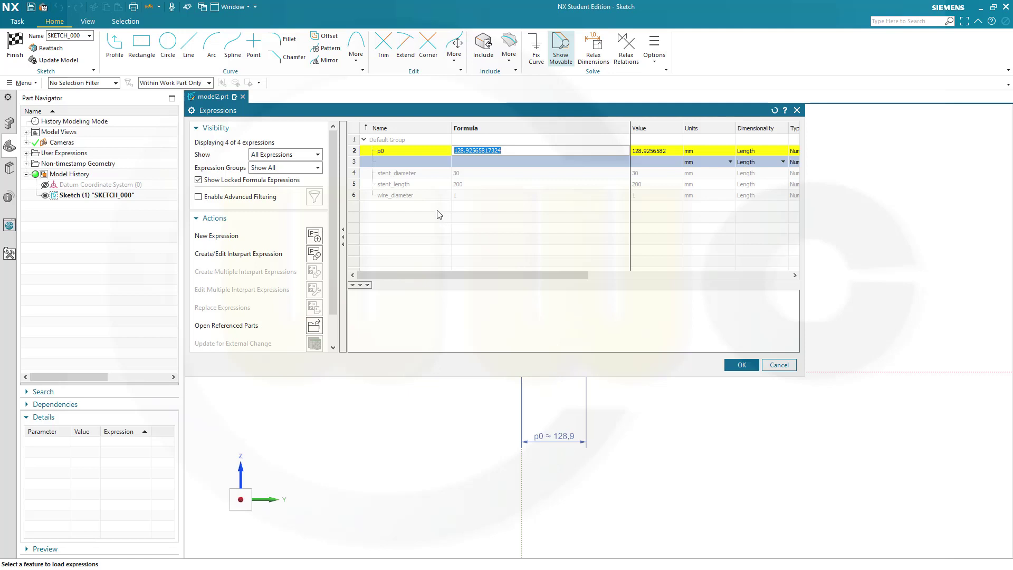
{"action": "left_click", "coordinate": [418, 175]}
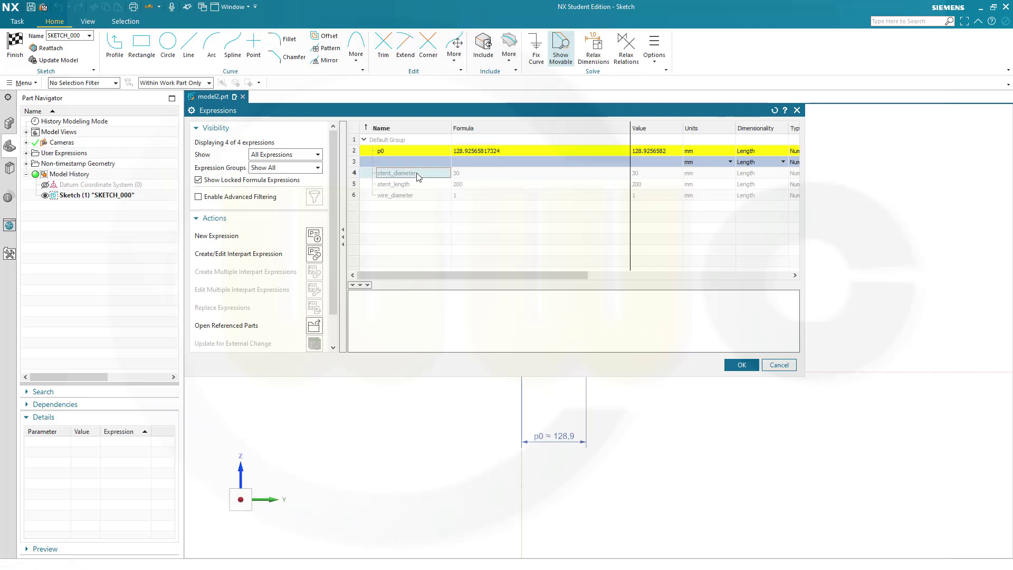
{"action": "left_click", "coordinate": [496, 152]}
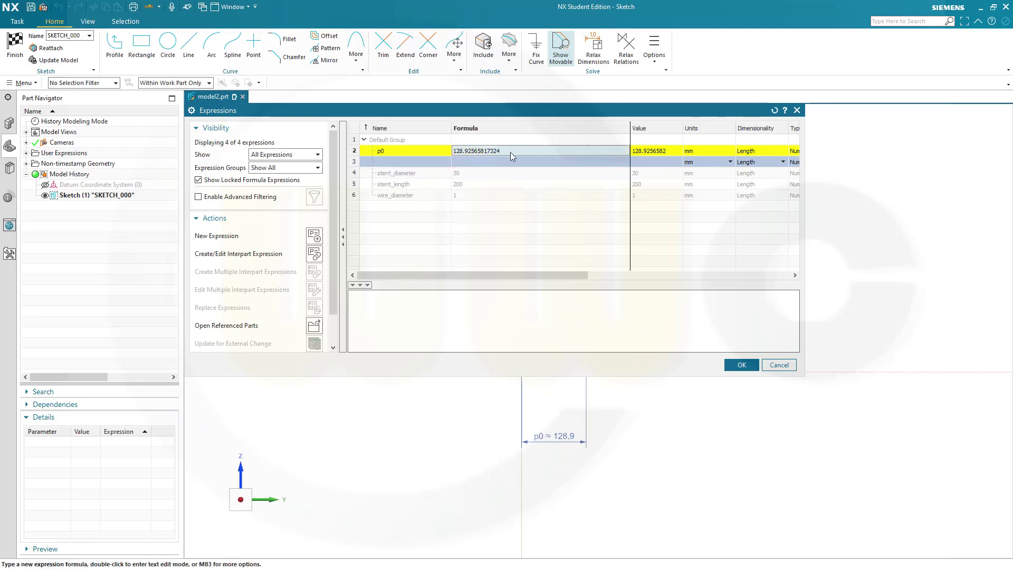
{"action": "type", "text": "sten"}
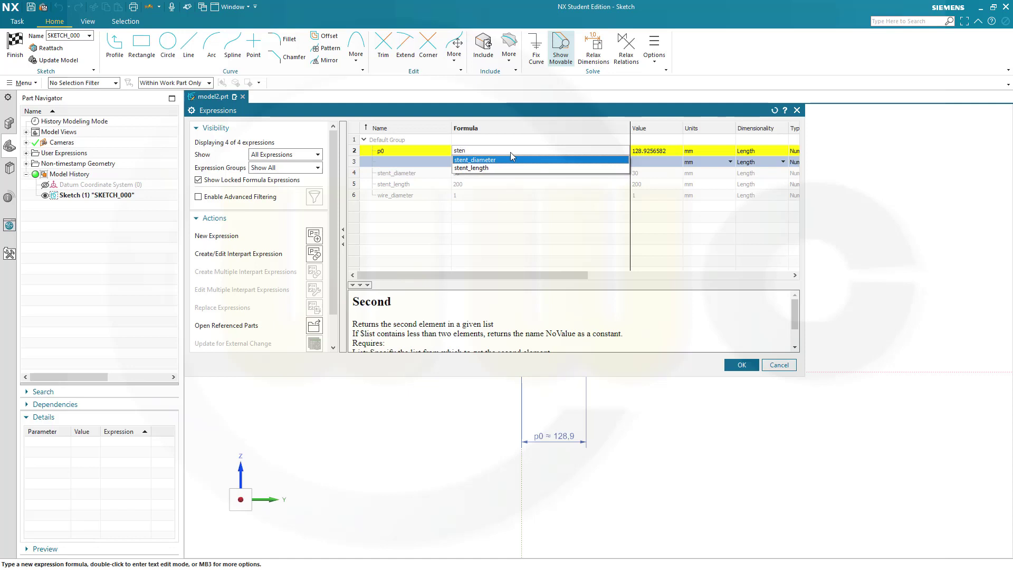
{"action": "type", "text": "_diameter/2"}
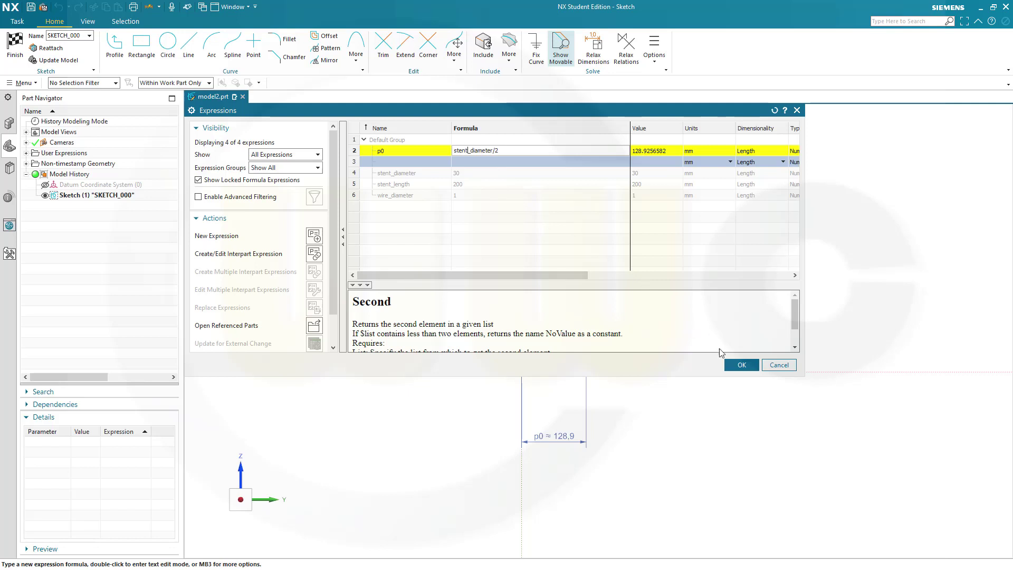
{"action": "left_click", "coordinate": [741, 364]}
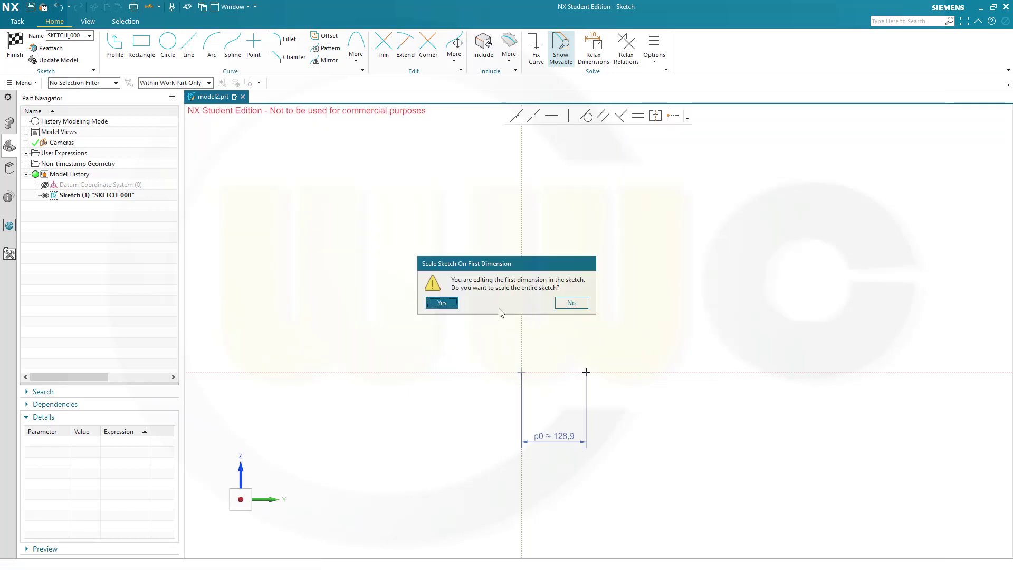
{"action": "left_click", "coordinate": [441, 303]}
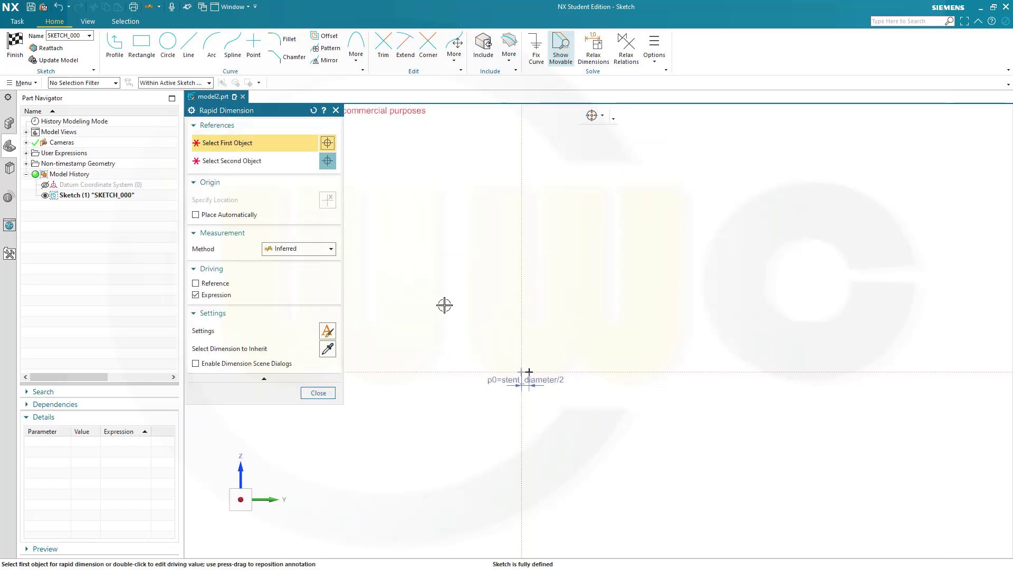
{"action": "left_click", "coordinate": [316, 395]}
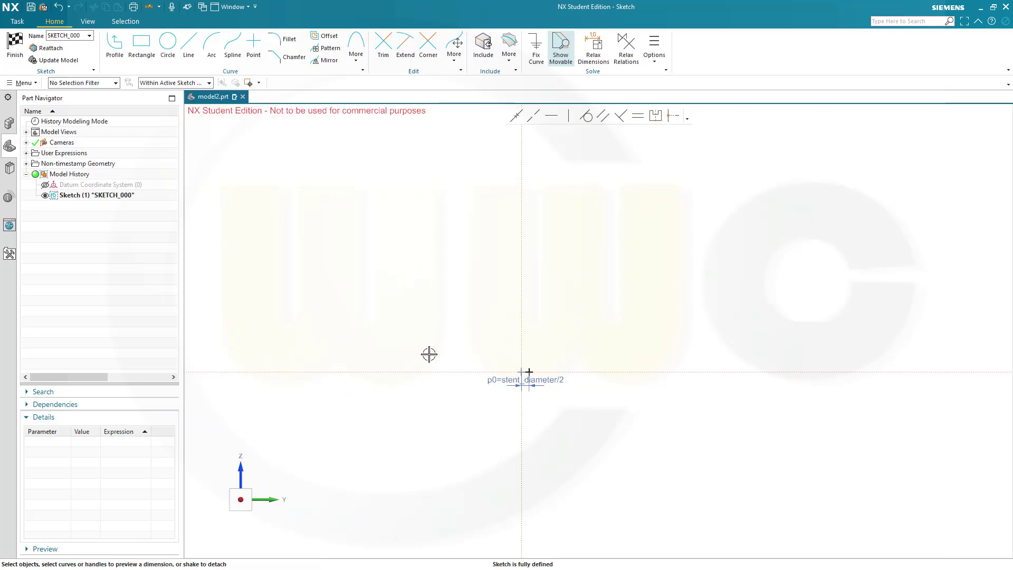
Step: Draw a vertical line 200 mm long upward from the sketch origin at a 90° angle
{"action": "scroll", "coordinate": [479, 339], "scroll_direction": "up", "scroll_amount": 1}
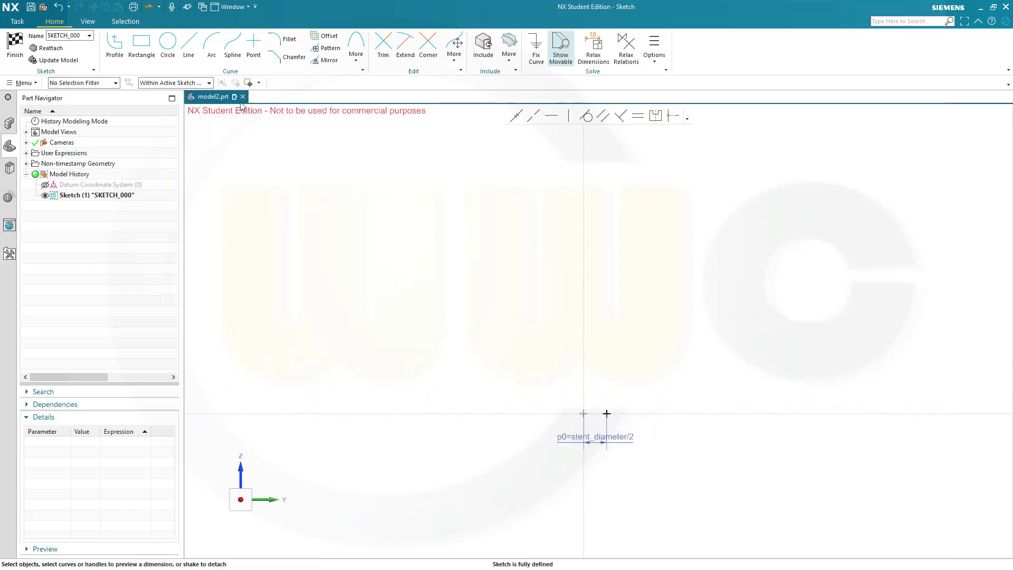
{"action": "left_click", "coordinate": [188, 45]}
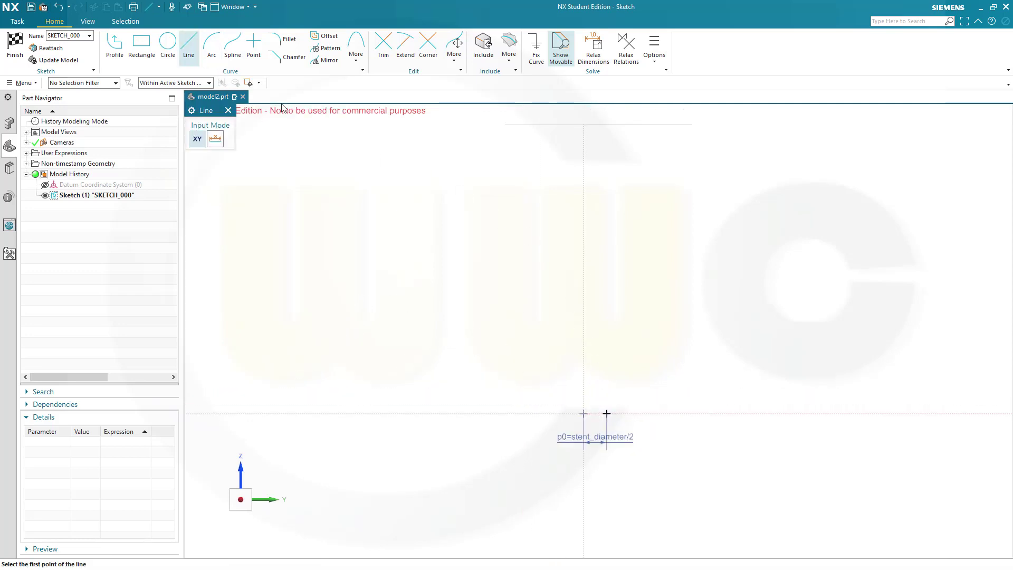
{"action": "left_click", "coordinate": [582, 414]}
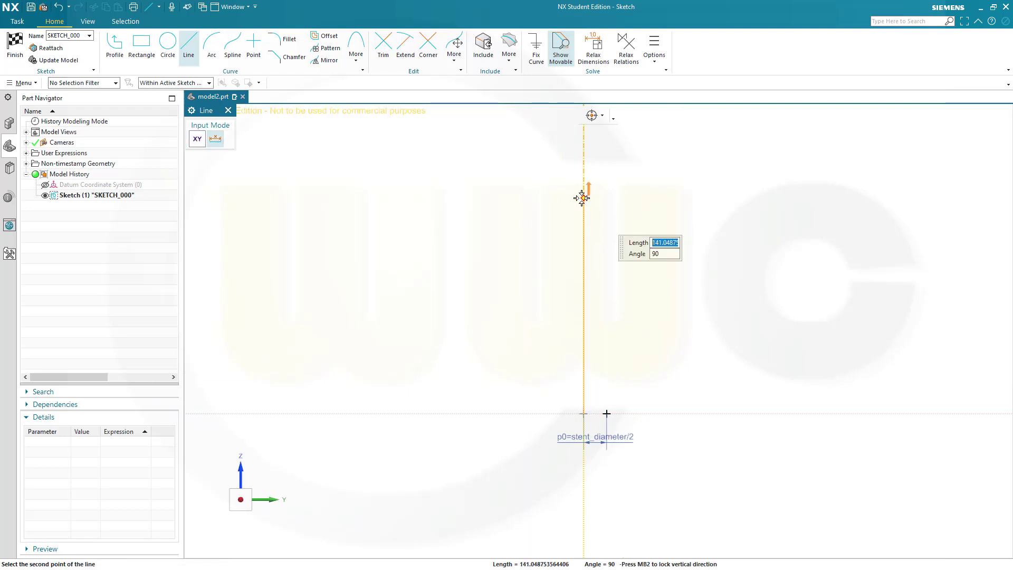
{"action": "type", "text": "200"}
{"action": "key", "text": "Tab"}
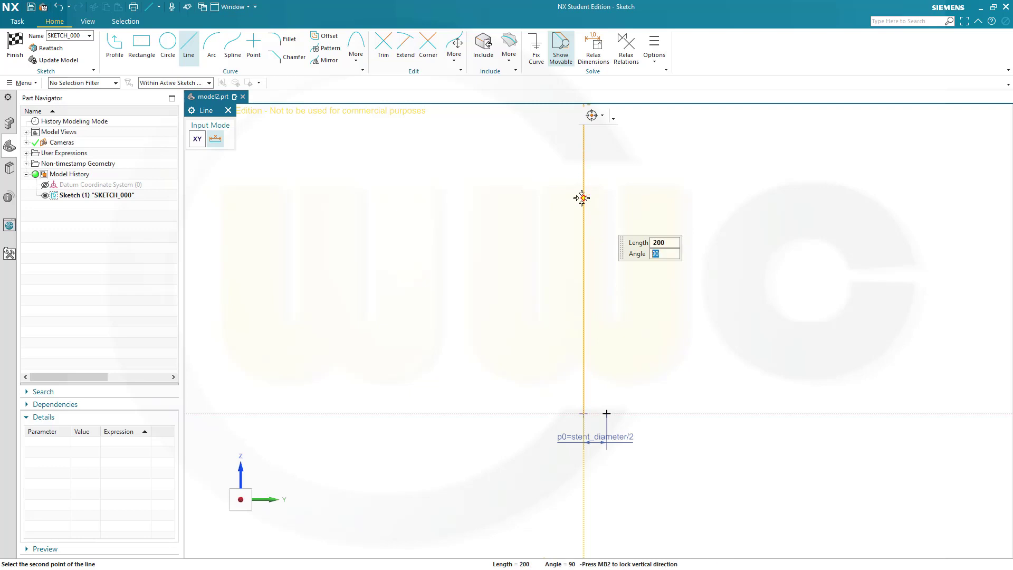
{"action": "key", "text": "Return"}
{"action": "key", "text": "Escape"}
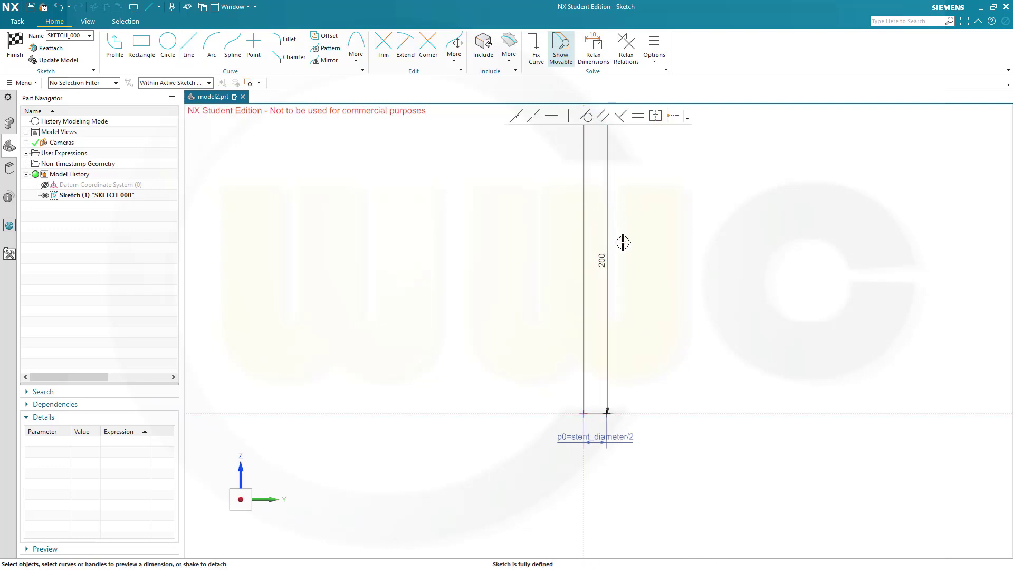
Step: Move the vertical line's length dimension to the other side of the line and set it to the expression stent_length
{"action": "left_click_drag", "start_coordinate": [596, 233], "coordinate": [520, 259]}
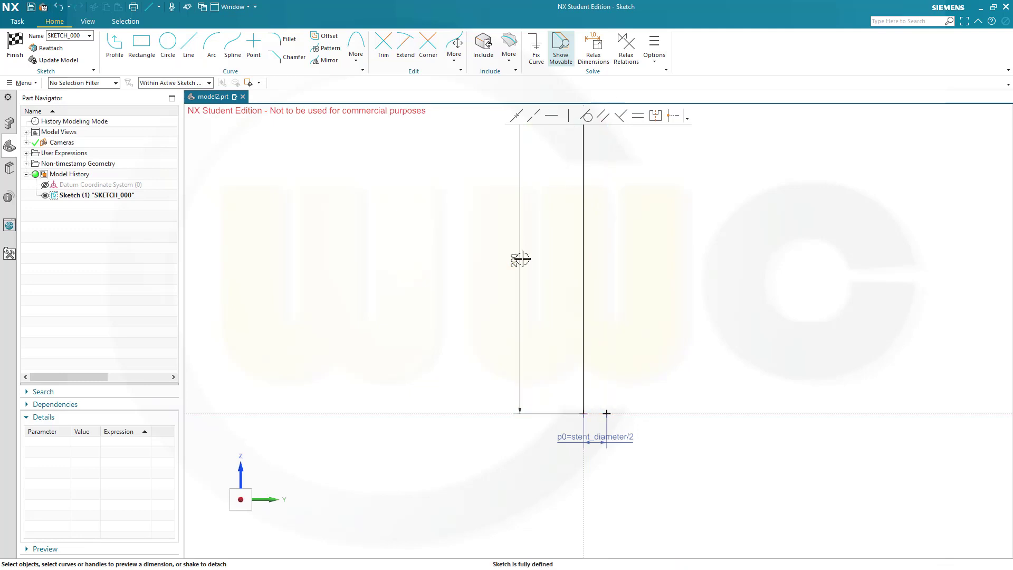
{"action": "double_click", "coordinate": [512, 260]}
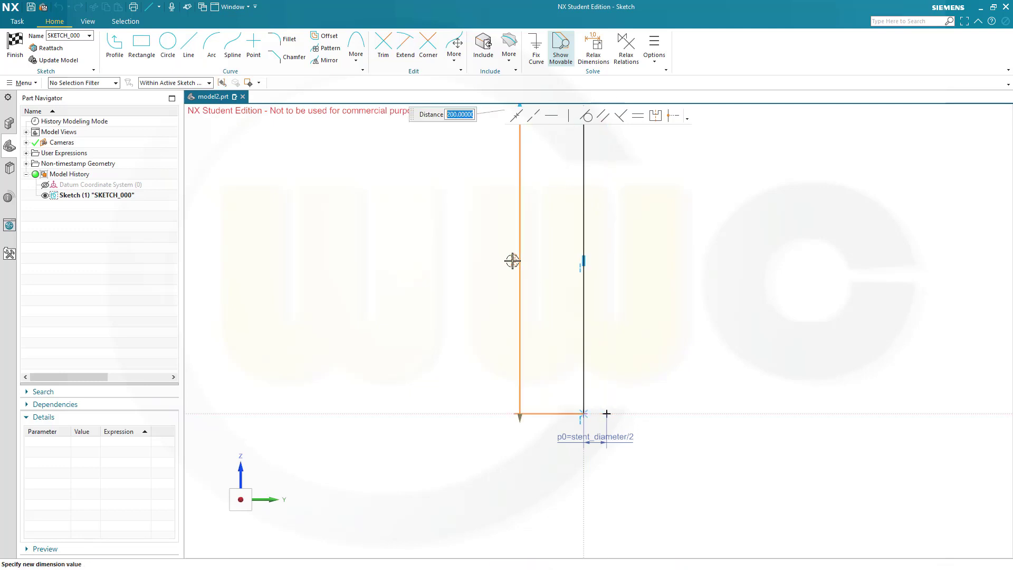
{"action": "type", "text": "s"}
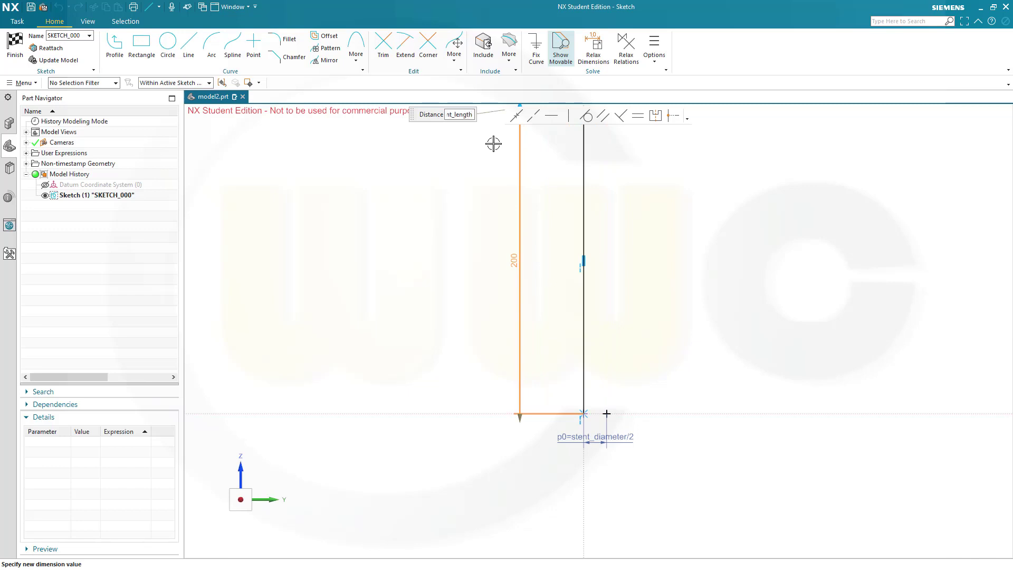
{"action": "type", "text": "tent_length"}
{"action": "key", "text": "Return"}
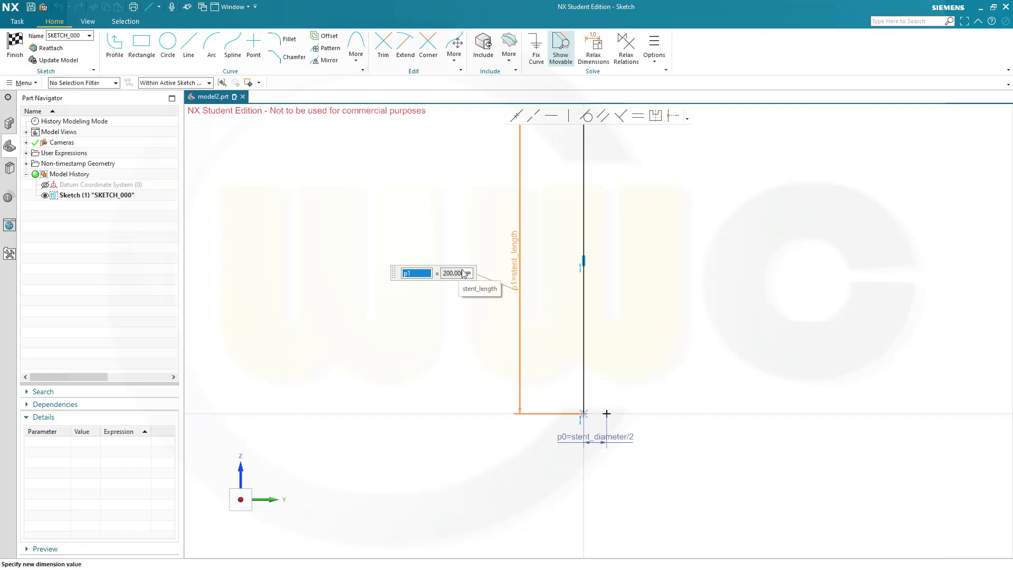
Step: Draw a connected profile from the existing point: a vertical line about 16 mm long, an inward slant, a vertical, an outward slant and another vertical
{"action": "left_click", "coordinate": [649, 317]}
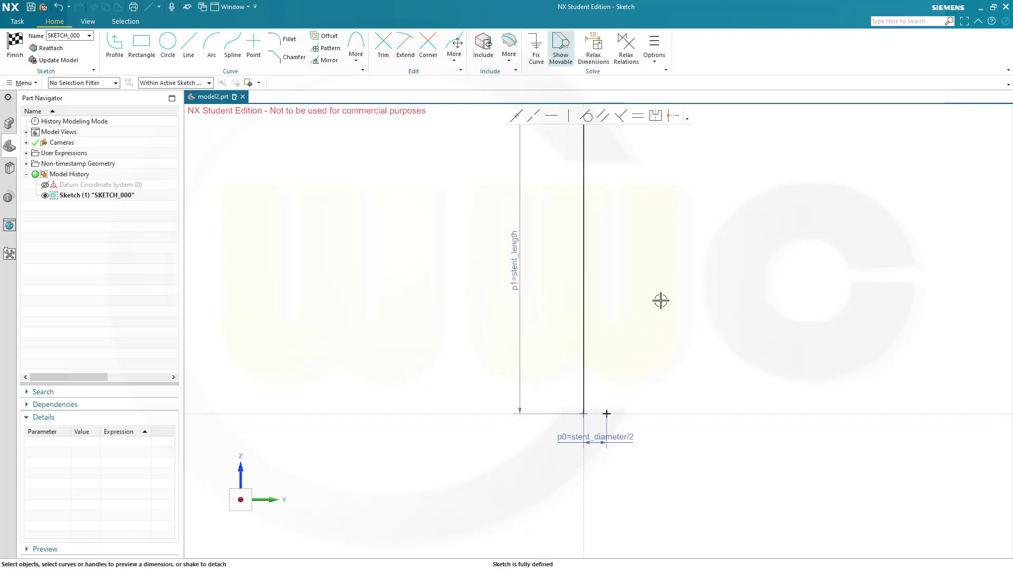
{"action": "scroll", "coordinate": [660, 276], "scroll_direction": "up", "scroll_amount": 2}
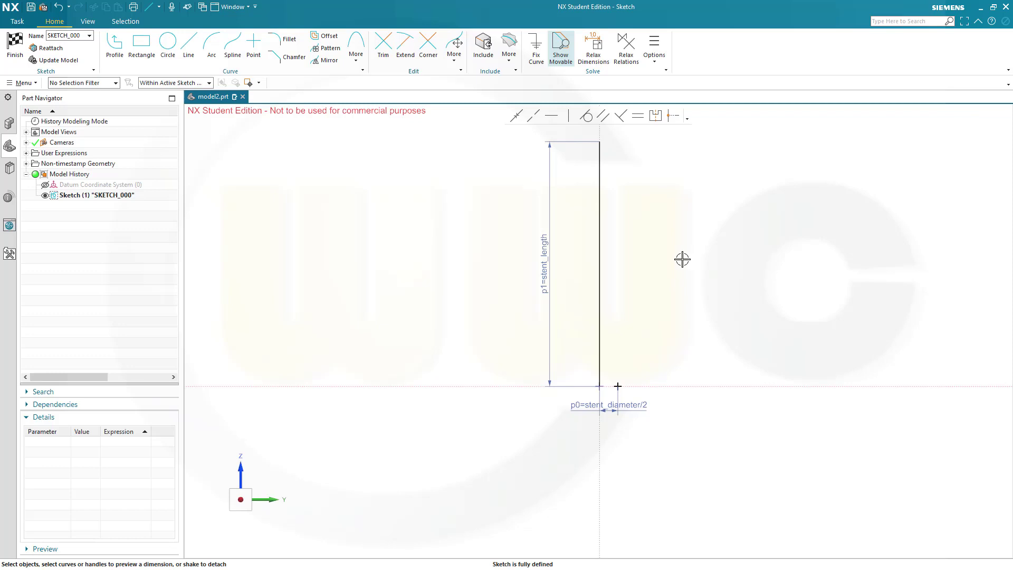
{"action": "scroll", "coordinate": [677, 258], "scroll_direction": "down", "scroll_amount": 3}
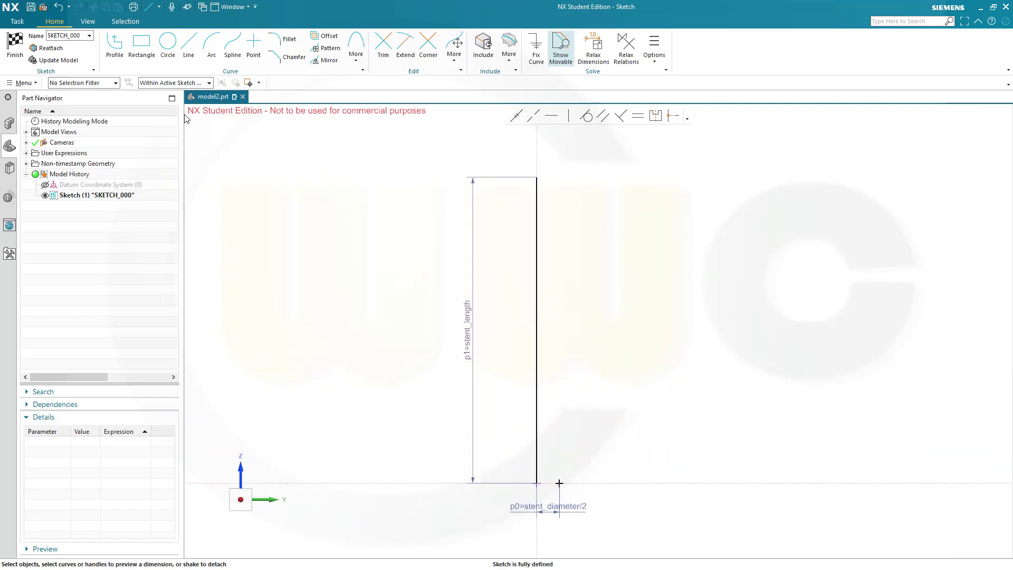
{"action": "left_click", "coordinate": [113, 46]}
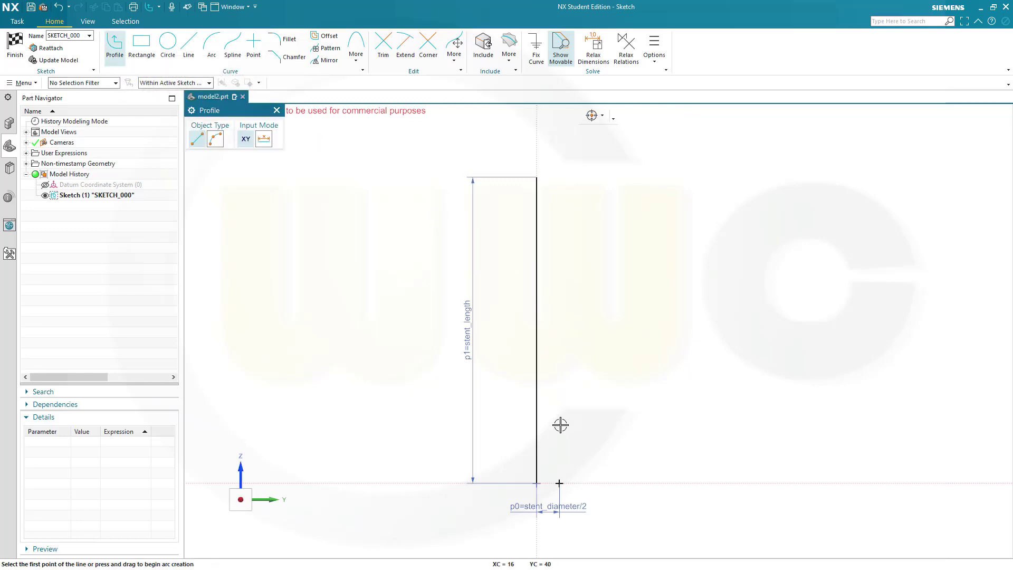
{"action": "scroll", "coordinate": [563, 441], "scroll_direction": "down", "scroll_amount": 2}
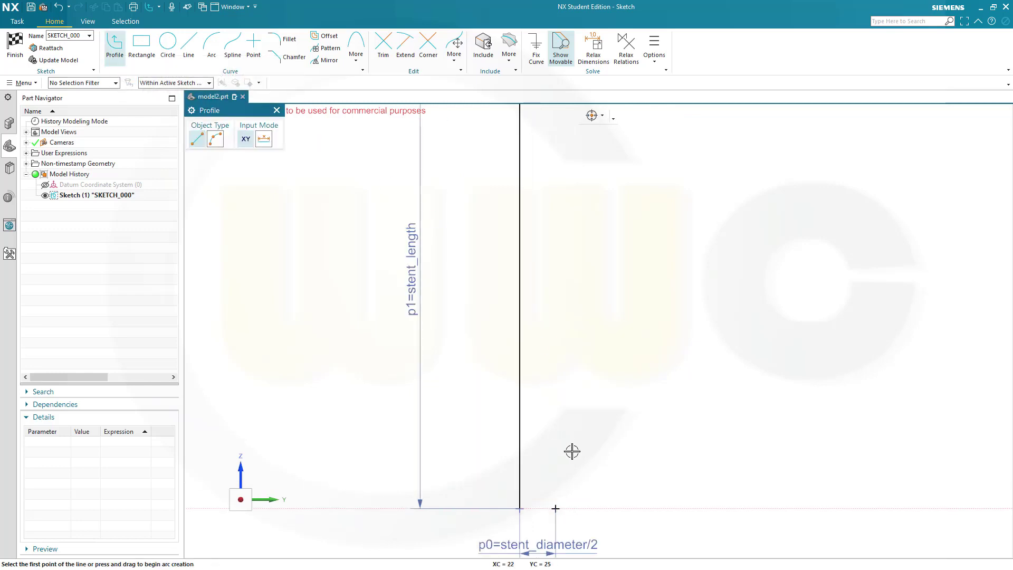
{"action": "left_click", "coordinate": [554, 509]}
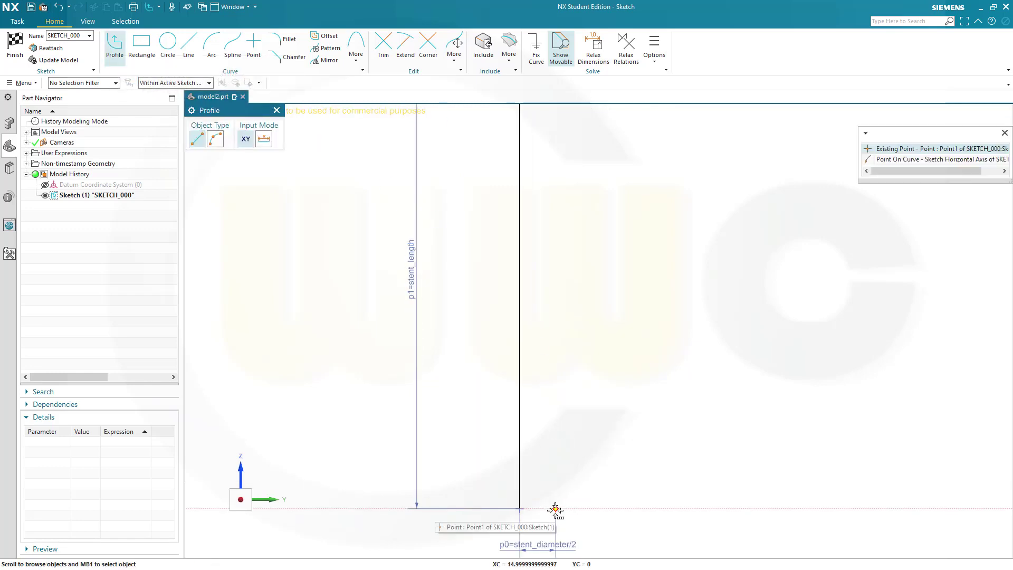
{"action": "left_click", "coordinate": [889, 148]}
{"action": "scroll", "coordinate": [561, 451], "scroll_direction": "down", "scroll_amount": 2}
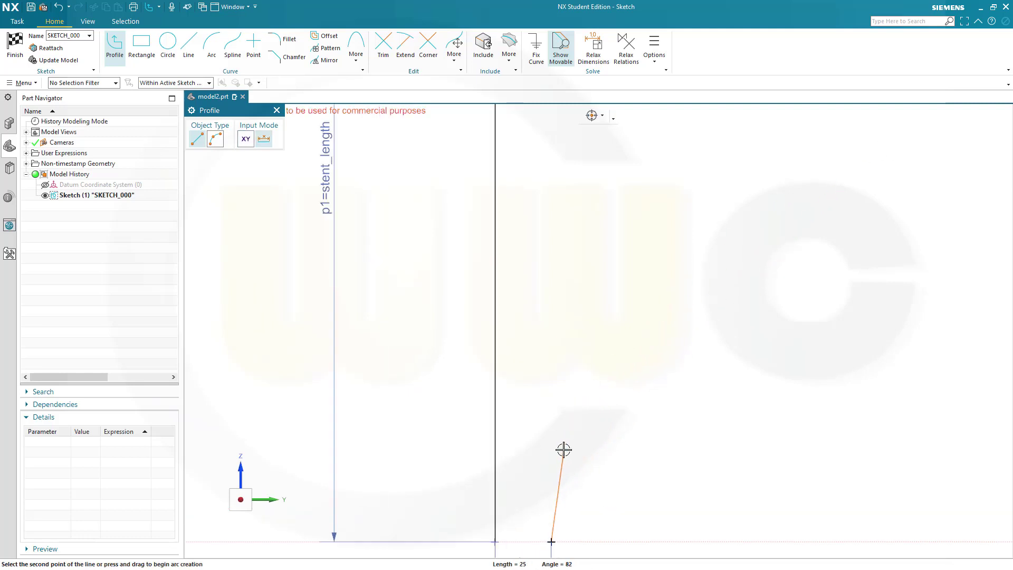
{"action": "left_click", "coordinate": [551, 481]}
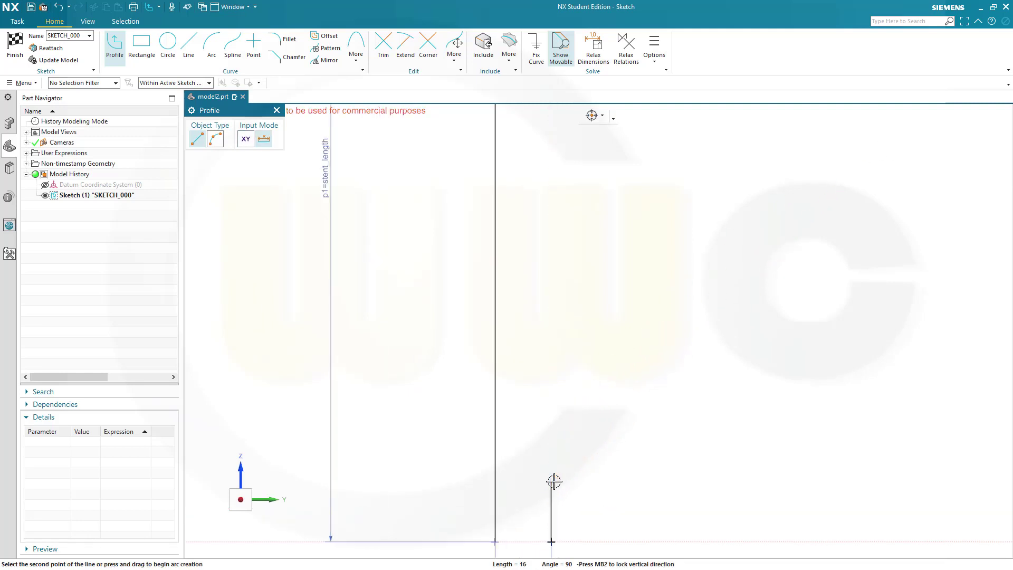
{"action": "left_click", "coordinate": [523, 453]}
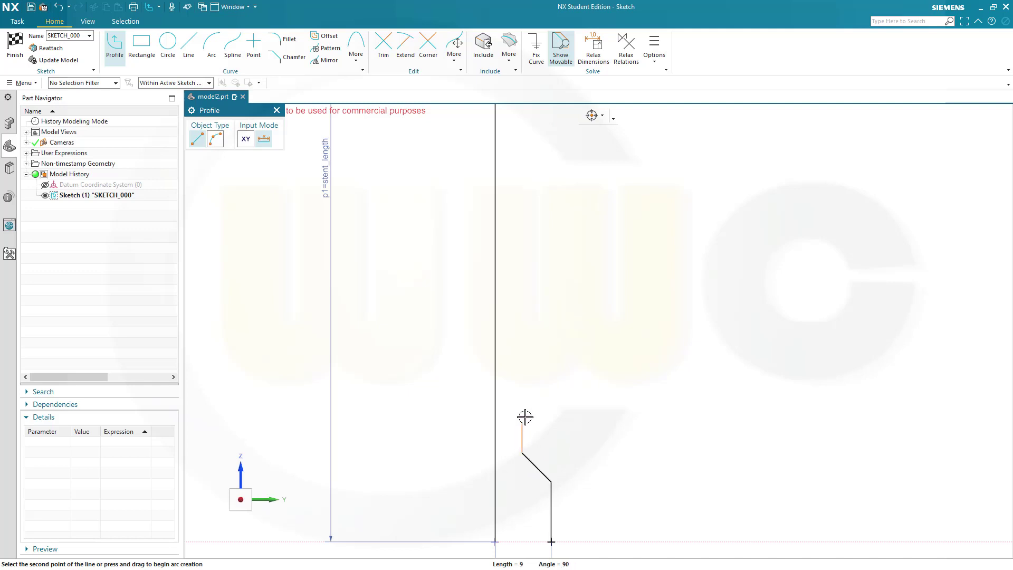
{"action": "left_click", "coordinate": [522, 389]}
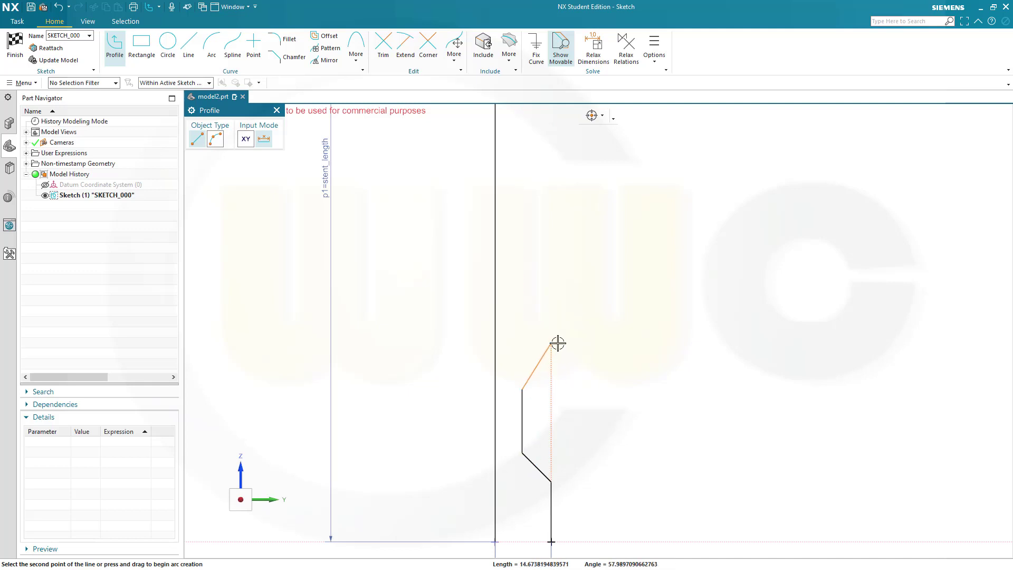
{"action": "left_click", "coordinate": [568, 335]}
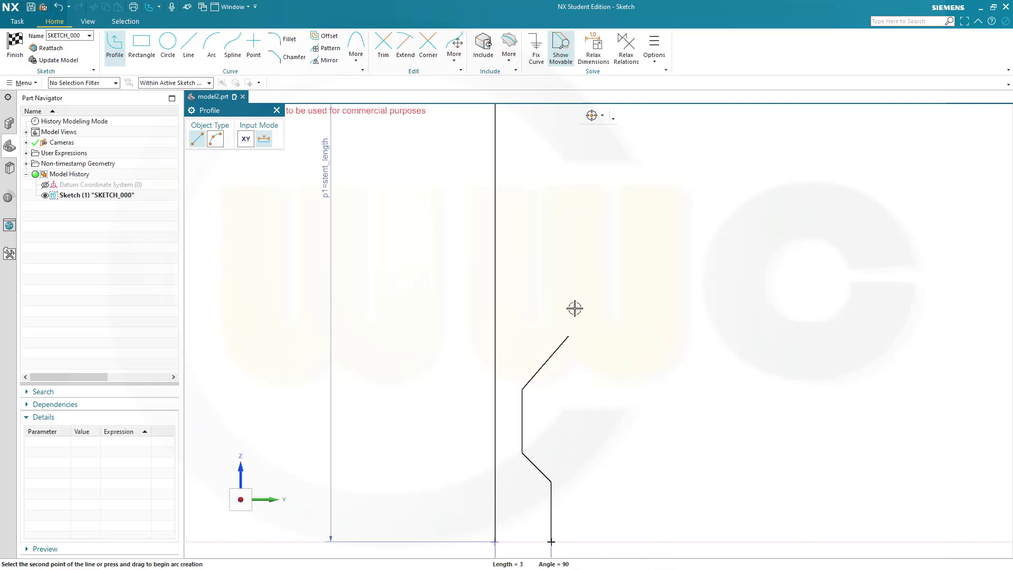
{"action": "left_click", "coordinate": [569, 195]}
Step: Continue the profile with an inward slant, a vertical, an outward slant and a final vertical ending slightly above the top of the stent_length line
{"action": "scroll", "coordinate": [577, 203], "scroll_direction": "up", "scroll_amount": 1}
{"action": "scroll", "coordinate": [587, 216], "scroll_direction": "up", "scroll_amount": 4}
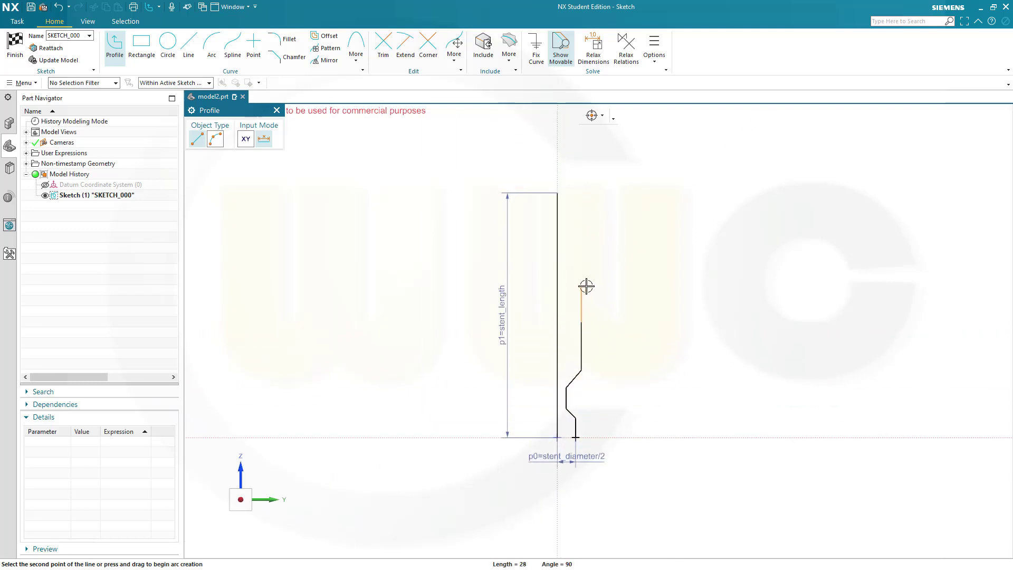
{"action": "scroll", "coordinate": [569, 308], "scroll_direction": "down", "scroll_amount": 1}
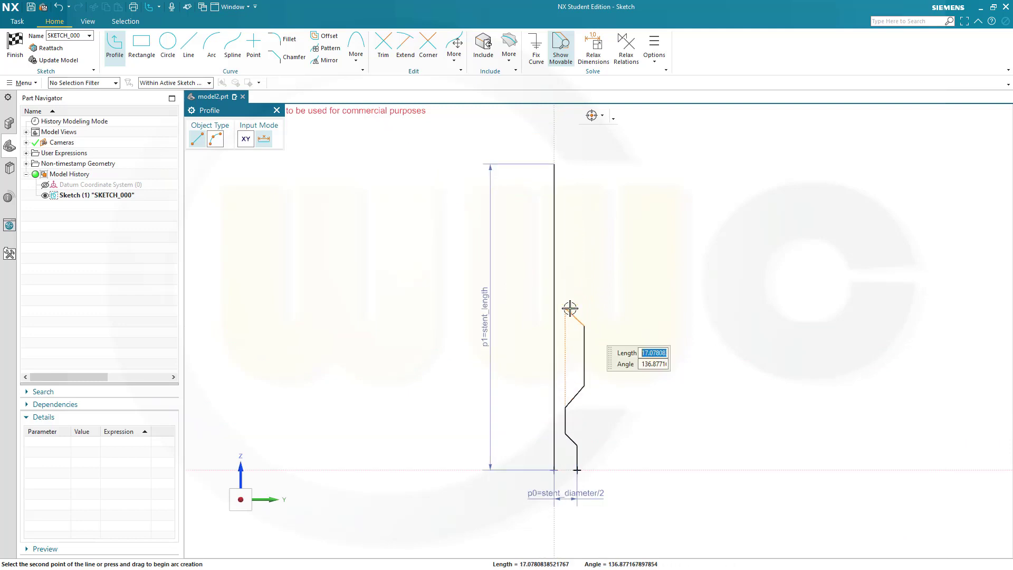
{"action": "left_click", "coordinate": [566, 308]}
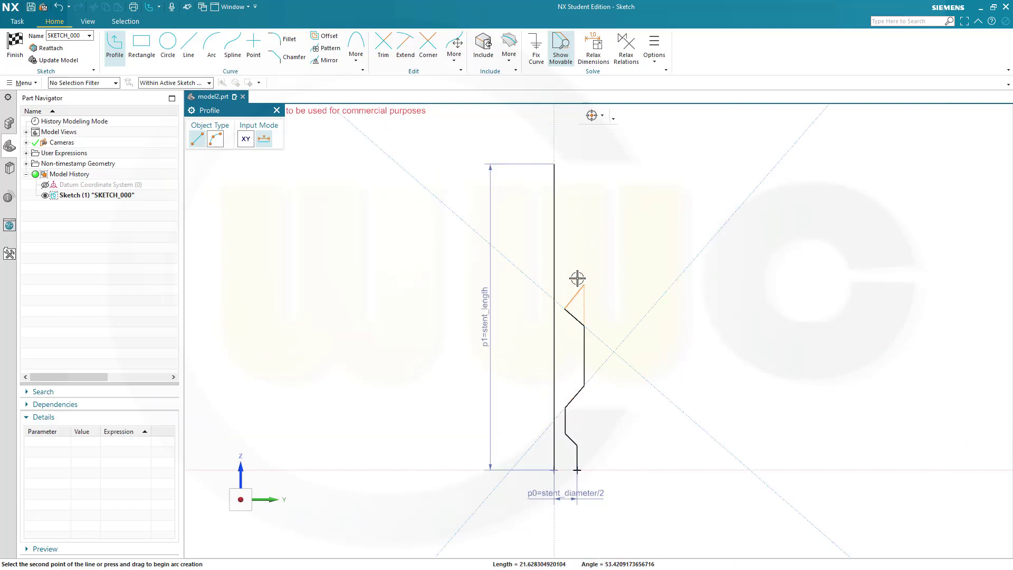
{"action": "left_click", "coordinate": [567, 230]}
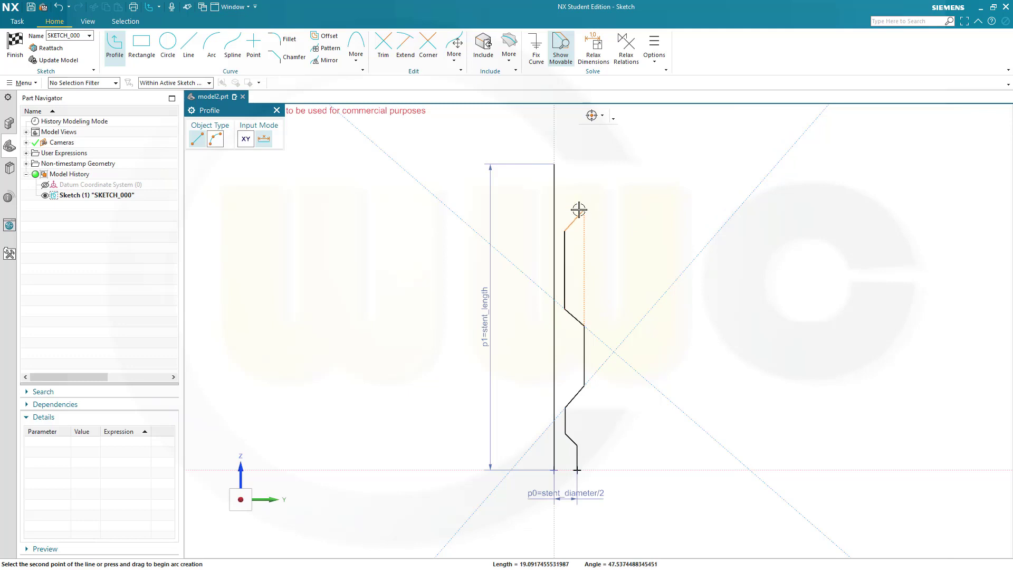
{"action": "scroll", "coordinate": [574, 207], "scroll_direction": "down", "scroll_amount": 1}
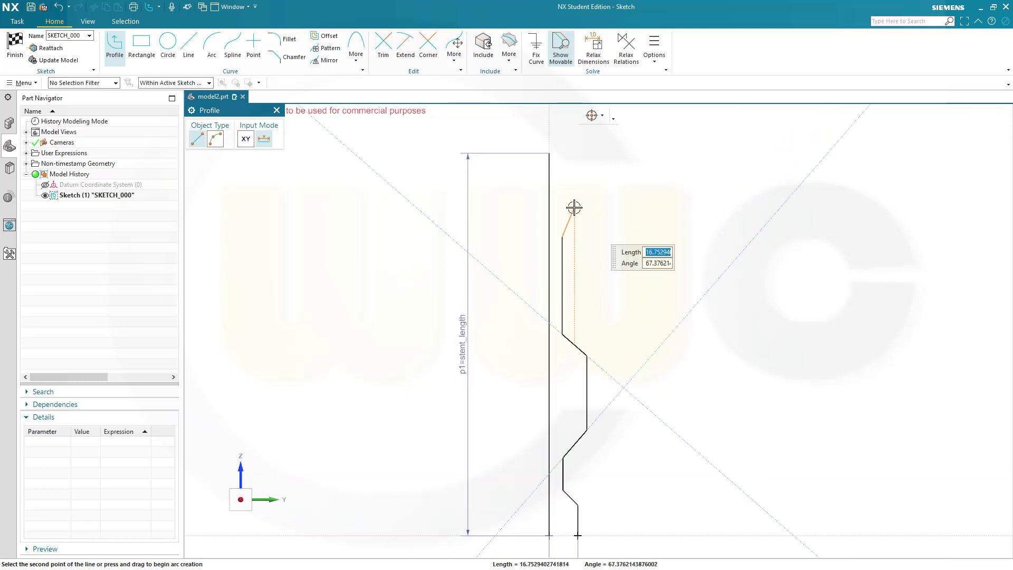
{"action": "left_click", "coordinate": [575, 204]}
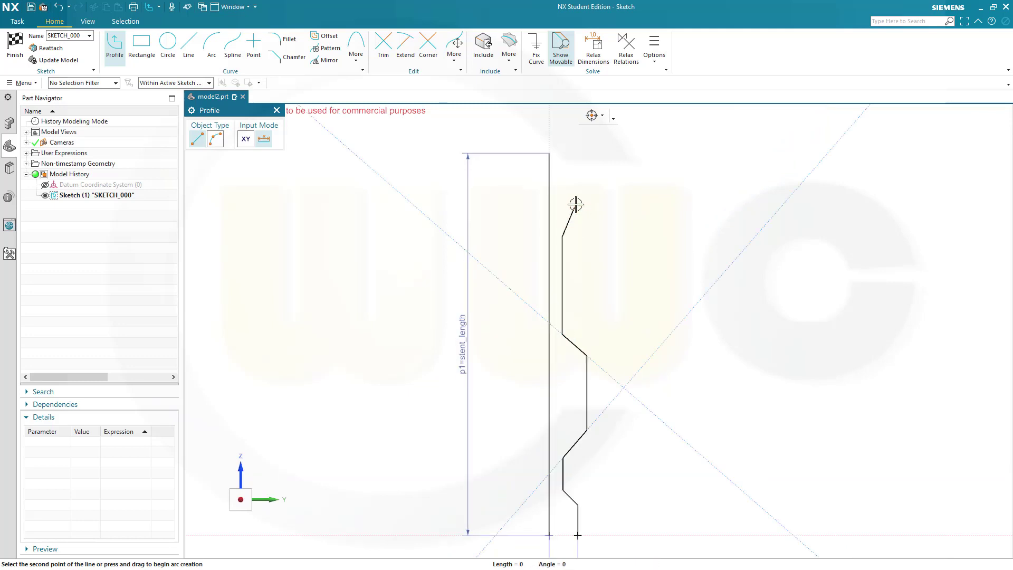
{"action": "left_click", "coordinate": [577, 150]}
{"action": "key", "text": "Escape"}
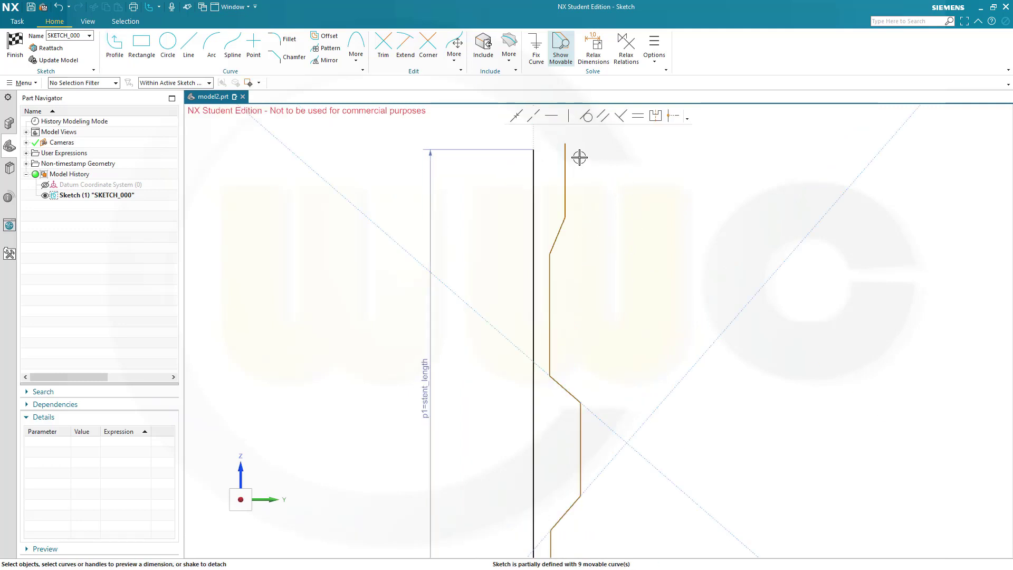
Step: Align the profile's upper endpoint horizontally with the top endpoint of the stent_length line, accepting movement of the stationary curve
{"action": "middle_click_drag", "start_coordinate": [610, 205], "coordinate": [601, 265], "text": "shift"}
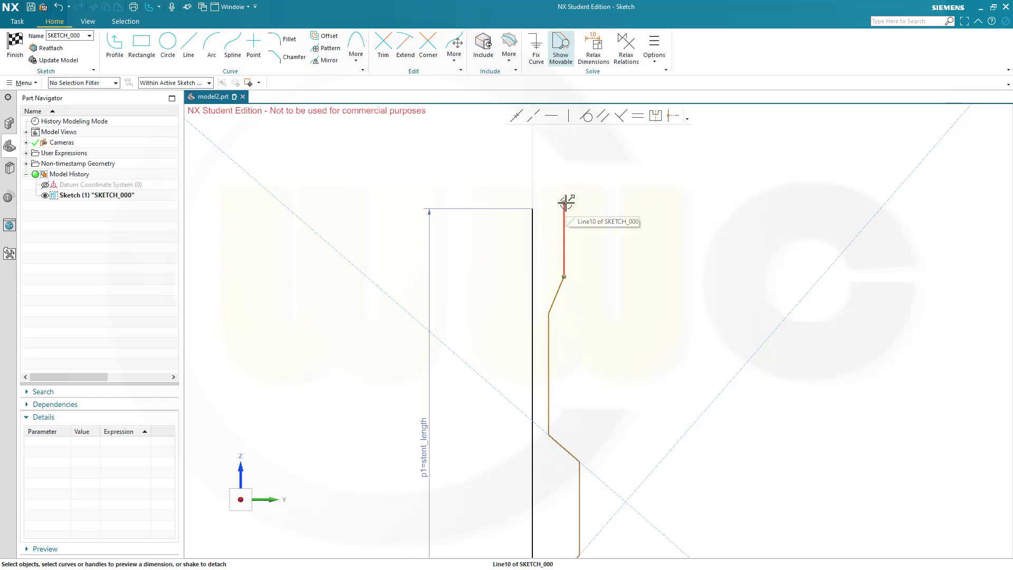
{"action": "left_click", "coordinate": [532, 208]}
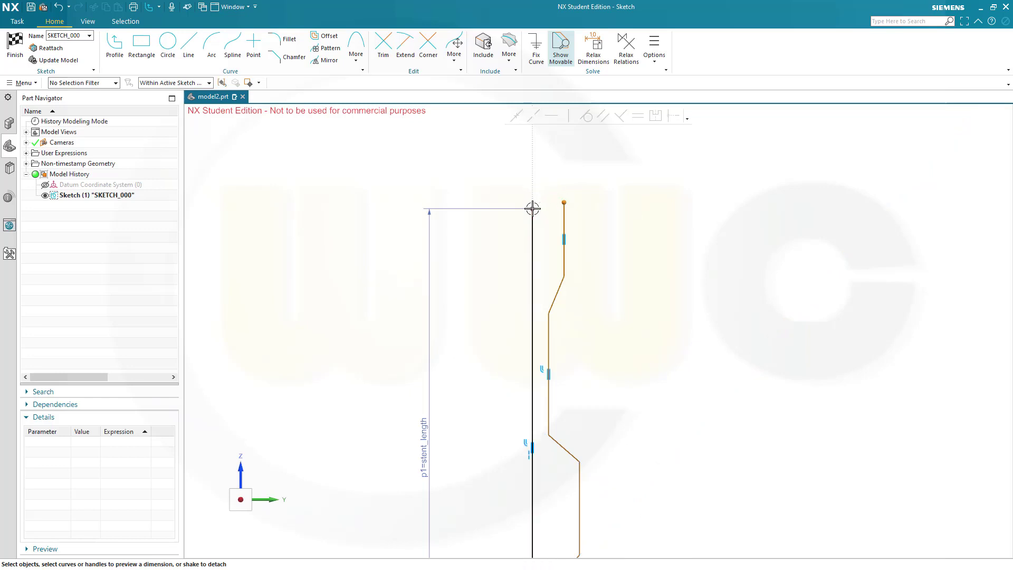
{"action": "left_click", "coordinate": [552, 115]}
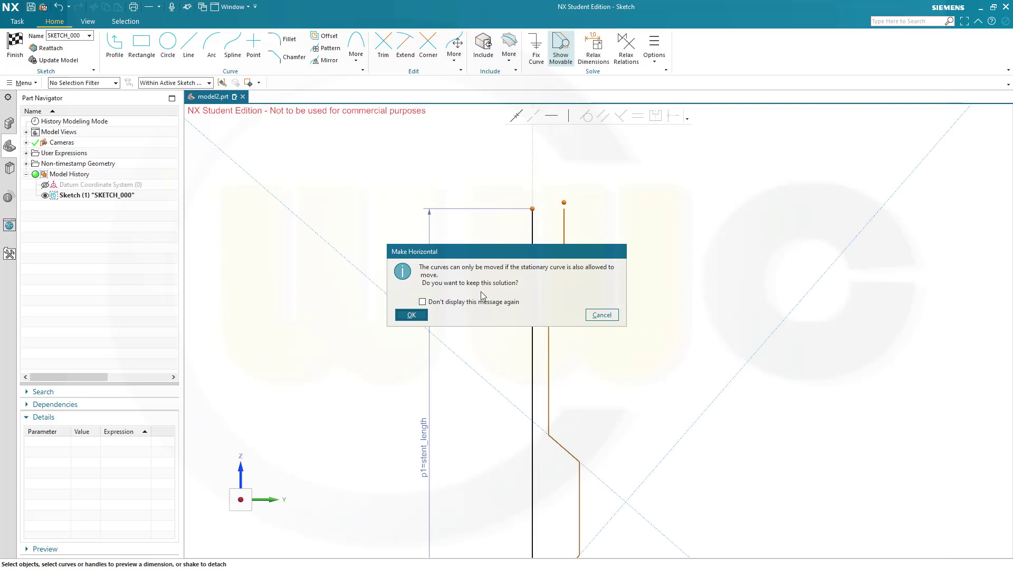
{"action": "left_click", "coordinate": [411, 314]}
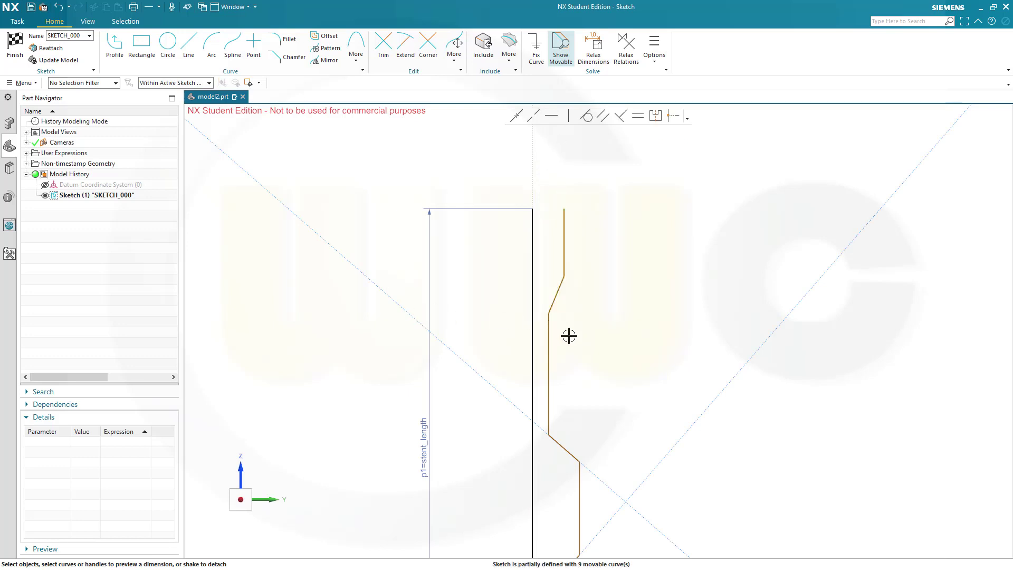
Step: Reshape the middle of the profile by moving the upper inner vertical's lower end and the bulging outer vertical's upper end upward
{"action": "scroll", "coordinate": [659, 398], "scroll_direction": "down", "scroll_amount": 2}
{"action": "scroll", "coordinate": [649, 432], "scroll_direction": "down", "scroll_amount": 2}
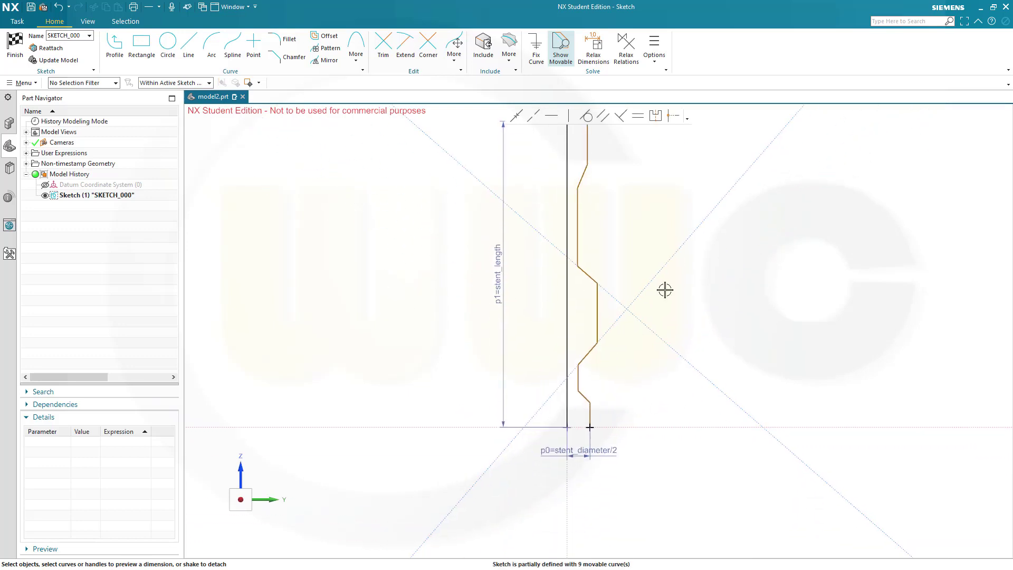
{"action": "scroll", "coordinate": [610, 386], "scroll_direction": "up", "scroll_amount": 1}
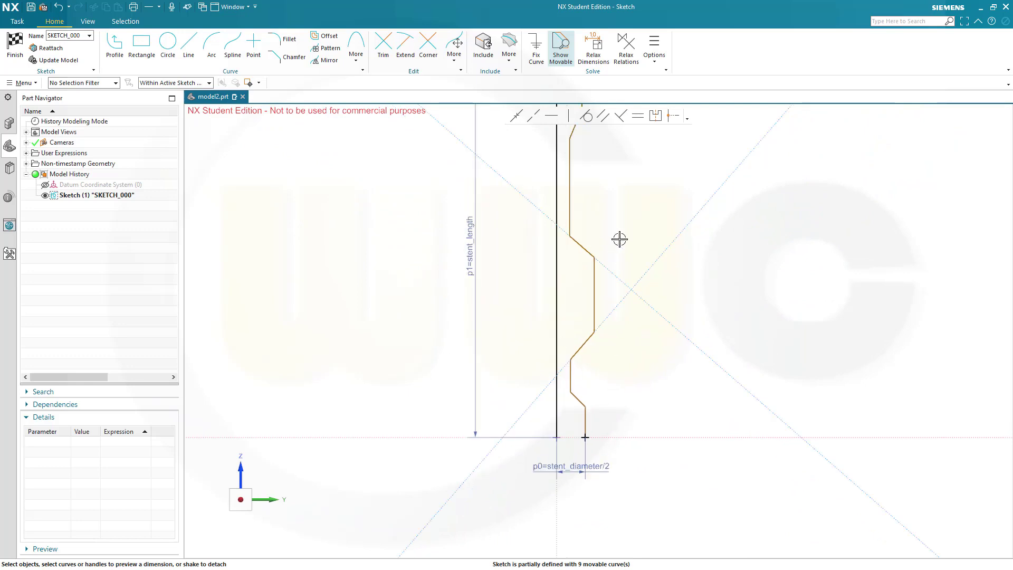
{"action": "scroll", "coordinate": [617, 238], "scroll_direction": "down", "scroll_amount": 1}
{"action": "scroll", "coordinate": [630, 205], "scroll_direction": "up", "scroll_amount": 1}
{"action": "middle_click_drag", "start_coordinate": [630, 204], "coordinate": [609, 336], "text": "shift"}
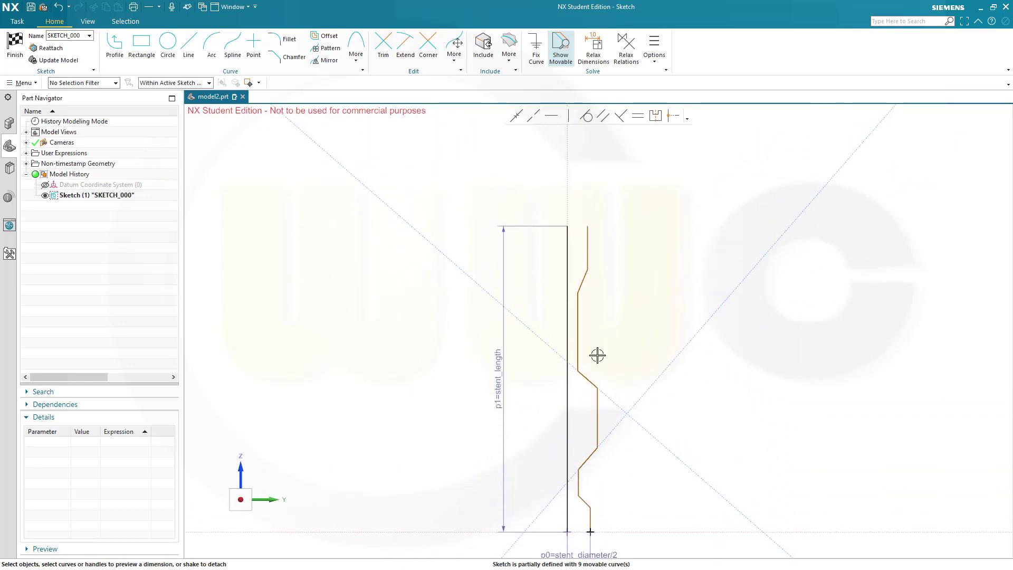
{"action": "left_click", "coordinate": [578, 373]}
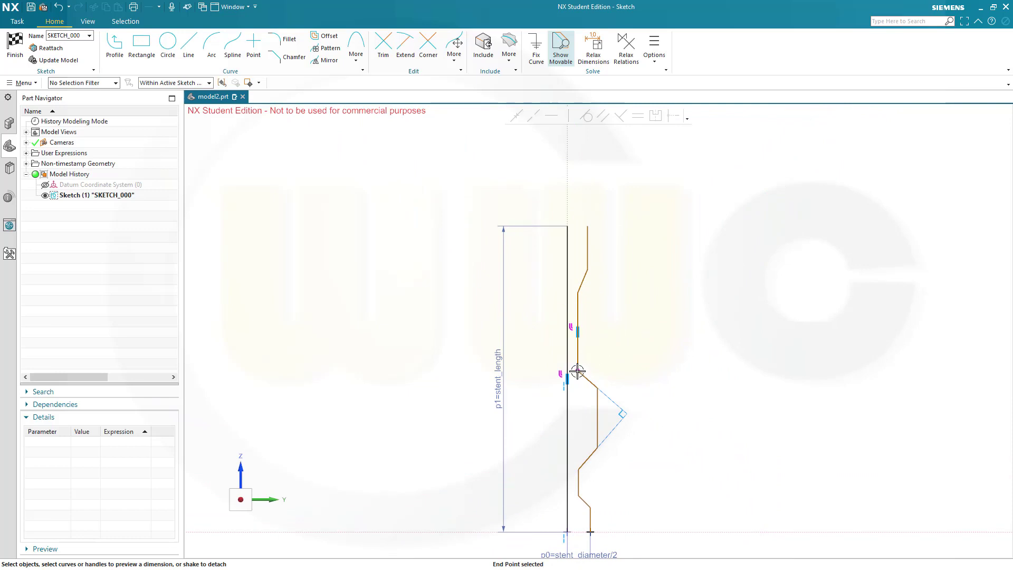
{"action": "mouse_move", "coordinate": [579, 342]}
{"action": "left_mouse_down"}
{"action": "mouse_move", "coordinate": [574, 357]}
{"action": "mouse_move", "coordinate": [580, 323]}
{"action": "mouse_move", "coordinate": [599, 373]}
{"action": "left_mouse_up"}
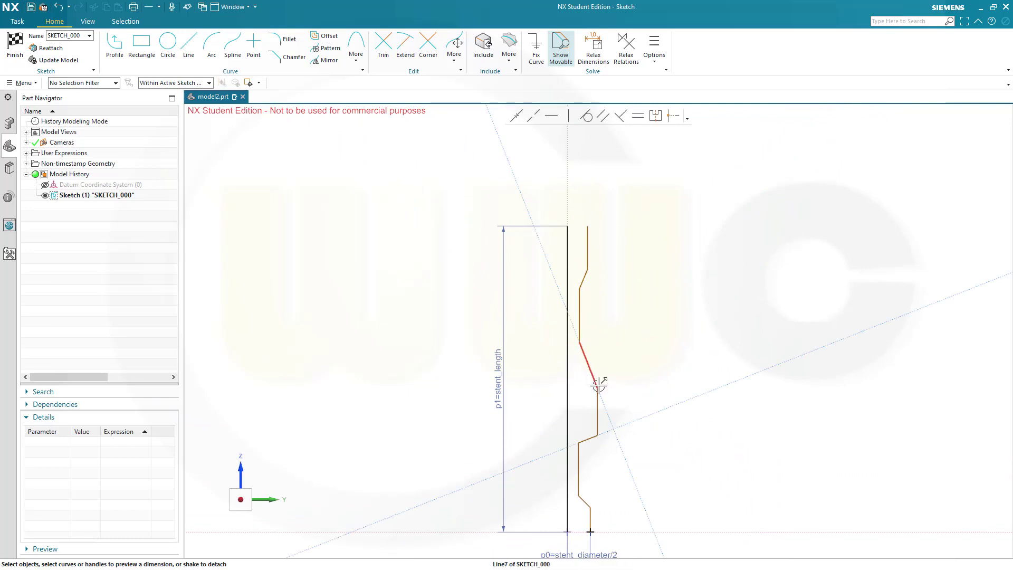
{"action": "left_click", "coordinate": [597, 393]}
{"action": "left_click_drag", "start_coordinate": [596, 385], "coordinate": [599, 364]}
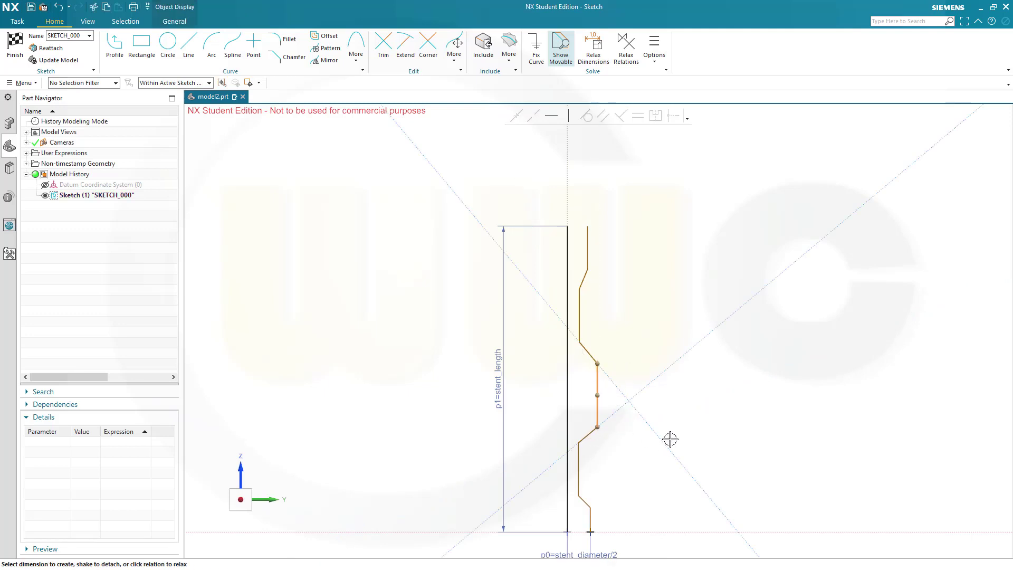
{"action": "key", "text": "Escape"}
{"action": "scroll", "coordinate": [653, 492], "scroll_direction": "up", "scroll_amount": 1}
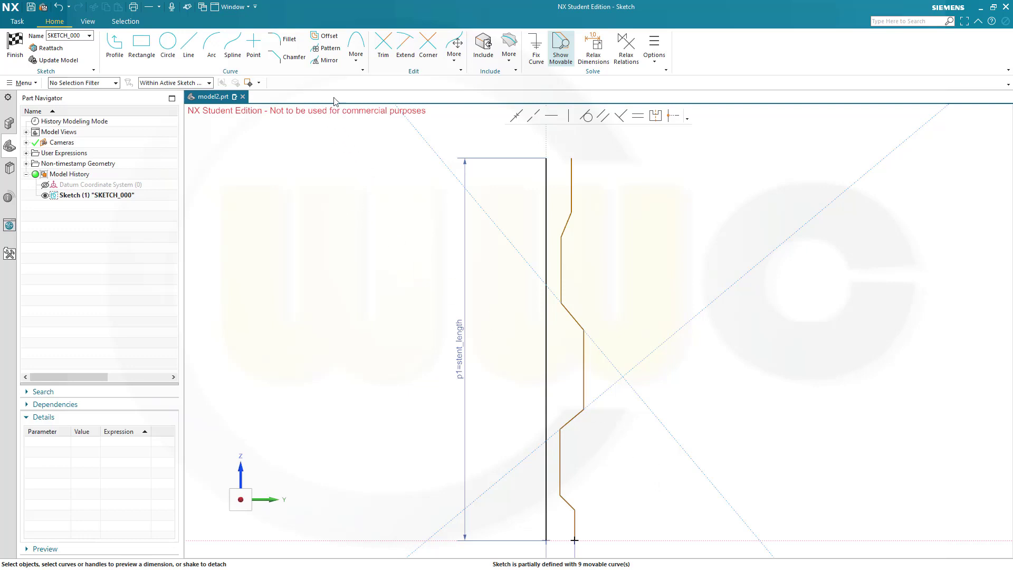
Step: Fillet the two corners at the ends of the profile's uppermost slant with a 10 mm radius
{"action": "left_click", "coordinate": [281, 41]}
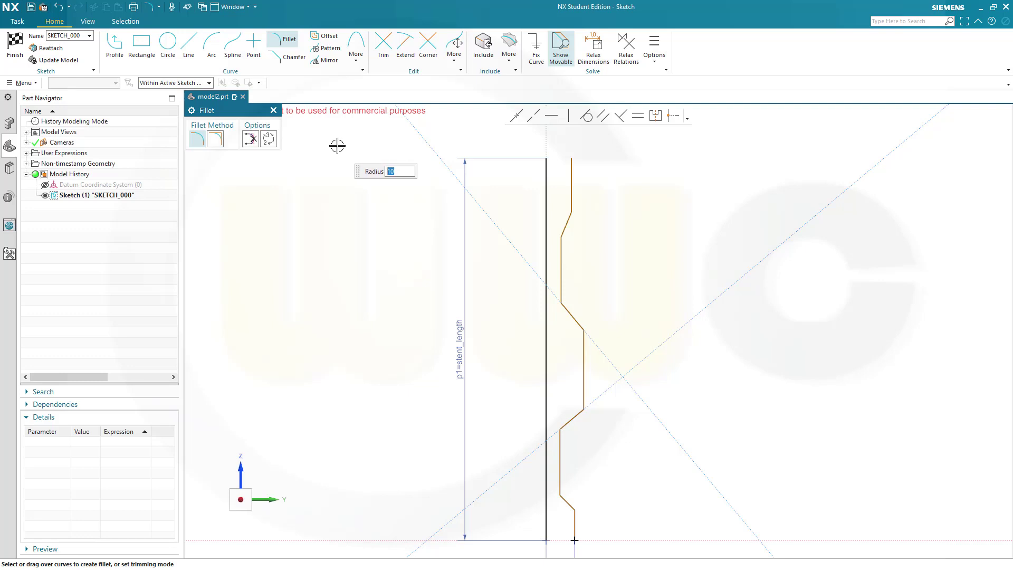
{"action": "scroll", "coordinate": [572, 232], "scroll_direction": "up", "scroll_amount": 3}
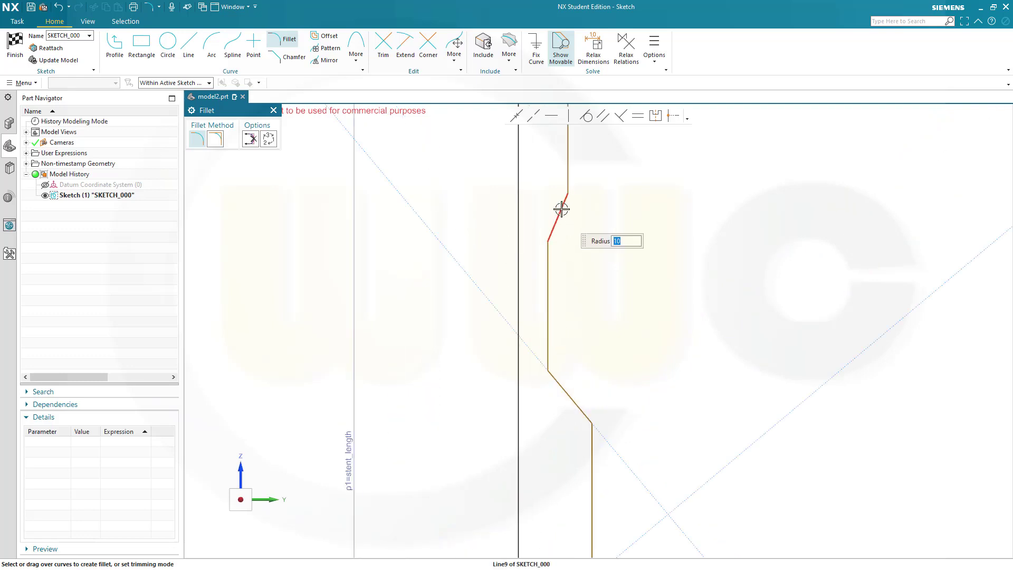
{"action": "left_click", "coordinate": [561, 209]}
{"action": "left_click", "coordinate": [572, 172]}
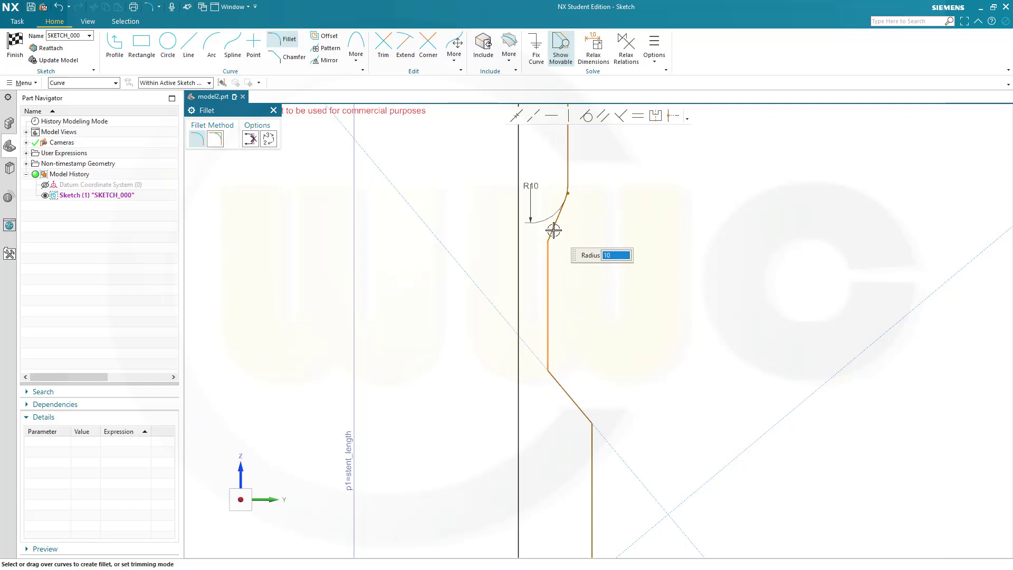
{"action": "scroll", "coordinate": [572, 285], "scroll_direction": "up", "scroll_amount": 3}
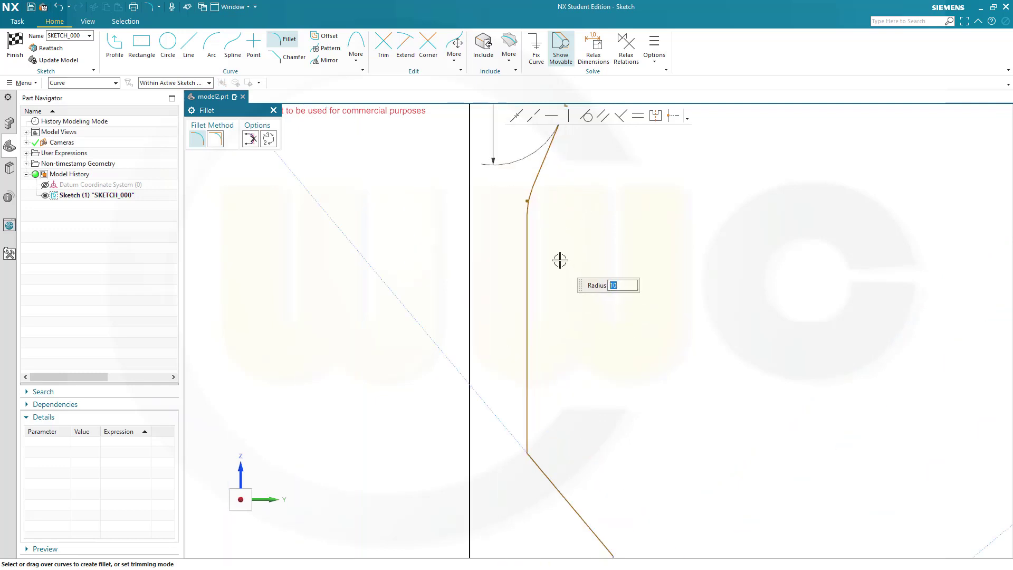
{"action": "scroll", "coordinate": [560, 260], "scroll_direction": "down", "scroll_amount": 3}
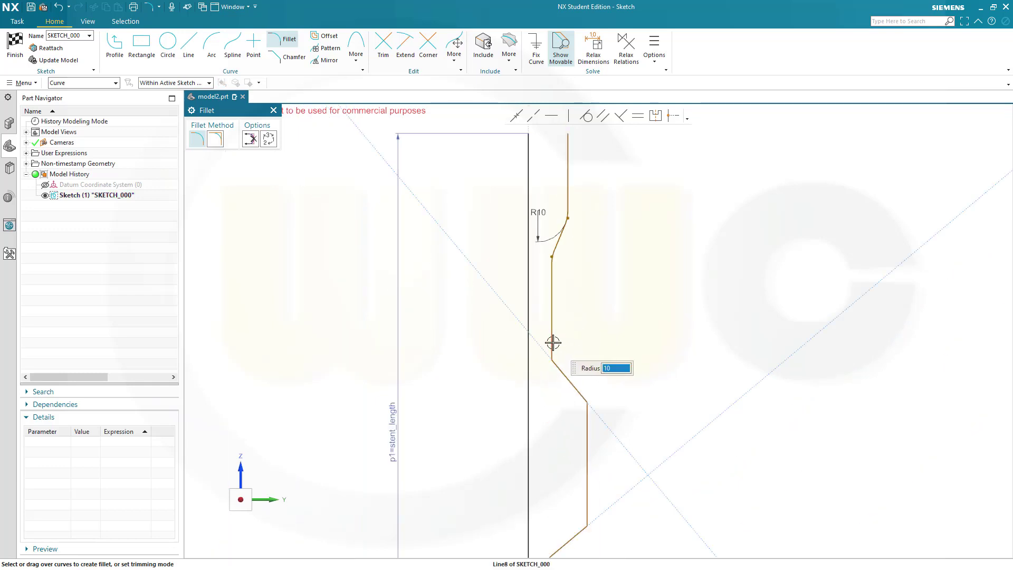
Step: Fillet the lower corner of the upper inner vertical and both corners of the bulging outer vertical with a 10 mm radius
{"action": "left_click", "coordinate": [555, 362]}
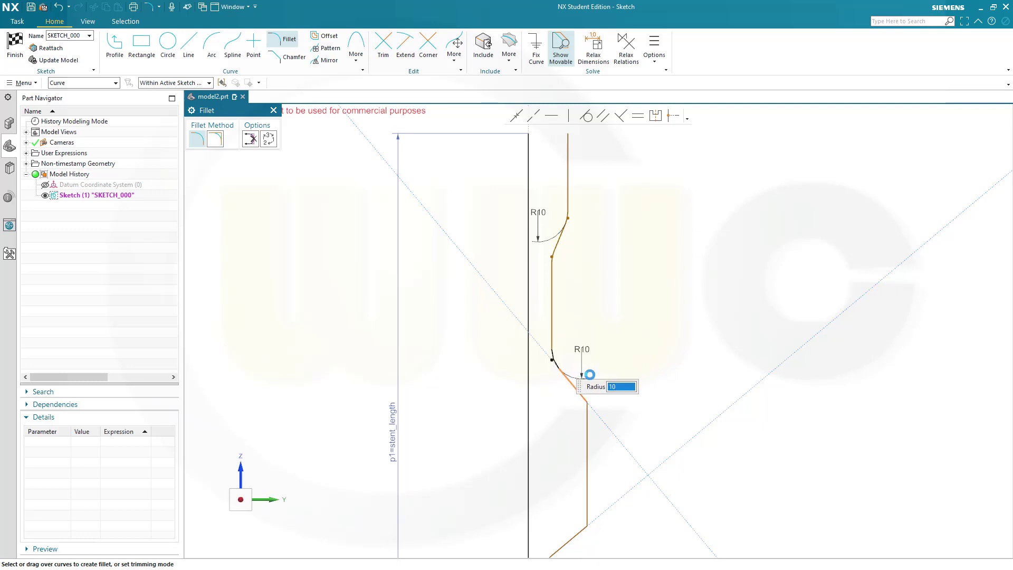
{"action": "left_click", "coordinate": [580, 397]}
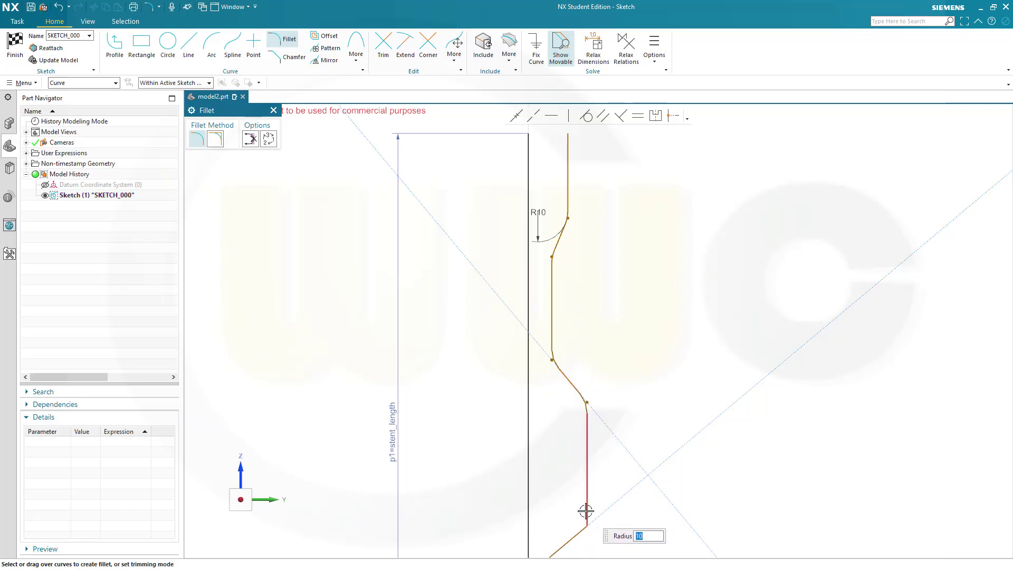
{"action": "left_click", "coordinate": [580, 529]}
{"action": "mouse_move", "coordinate": [635, 541]}
{"action": "middle_mouse_down", "text": "shift"}
{"action": "mouse_move", "coordinate": [667, 407]}
{"action": "mouse_move", "coordinate": [654, 297]}
{"action": "middle_mouse_up", "text": "shift"}
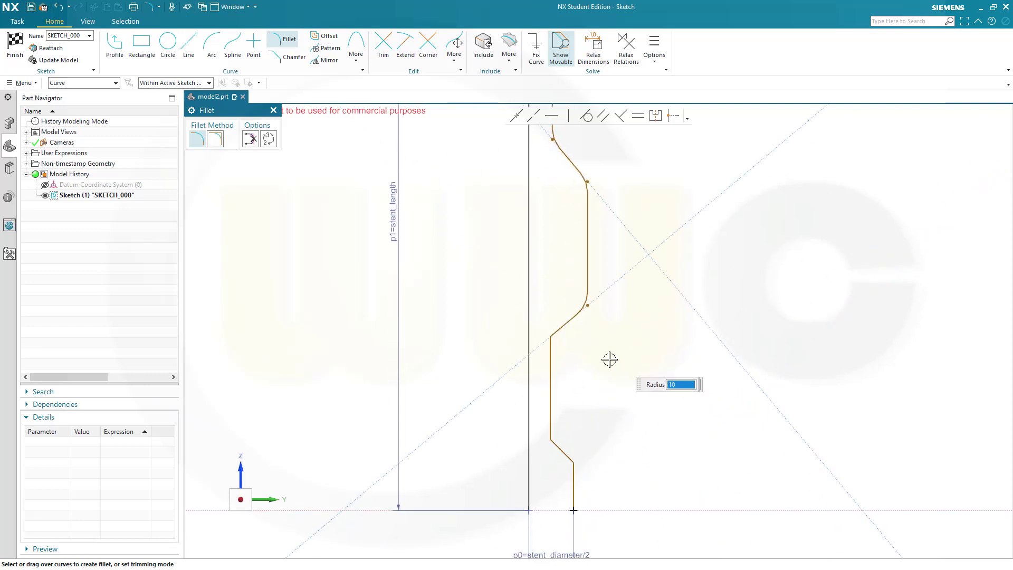
Step: Fillet both ends of the lower inner vertical and the upper corner of the bottom vertical with a 10 mm radius
{"action": "left_click", "coordinate": [561, 326]}
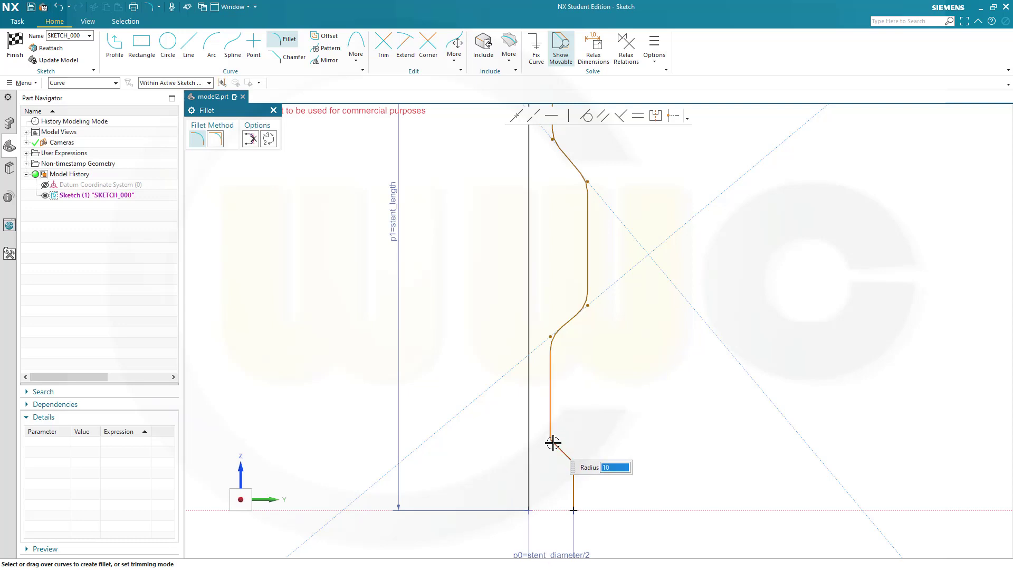
{"action": "scroll", "coordinate": [554, 442], "scroll_direction": "up", "scroll_amount": 3}
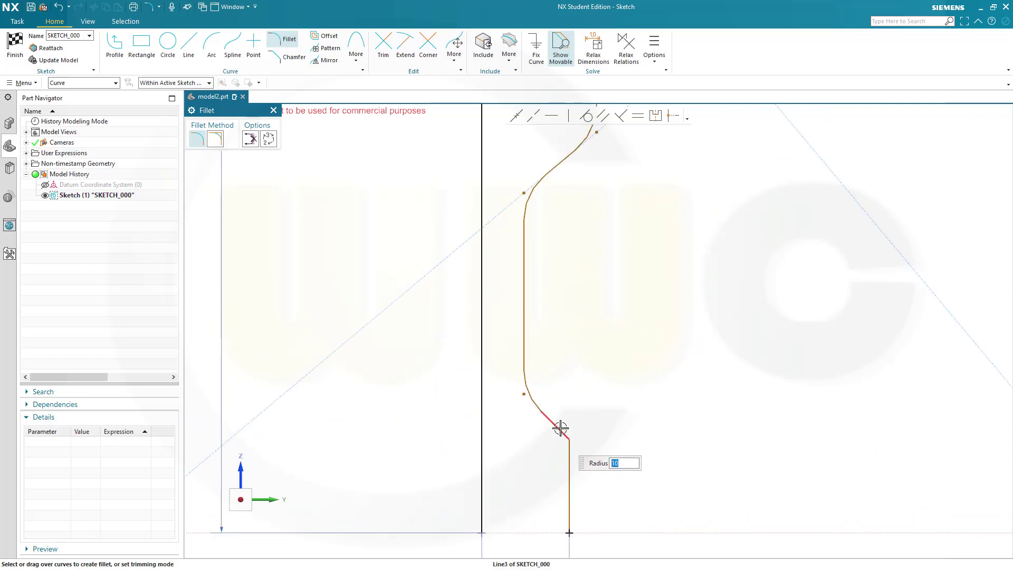
{"action": "left_click", "coordinate": [570, 457]}
{"action": "scroll", "coordinate": [644, 420], "scroll_direction": "down", "scroll_amount": 2}
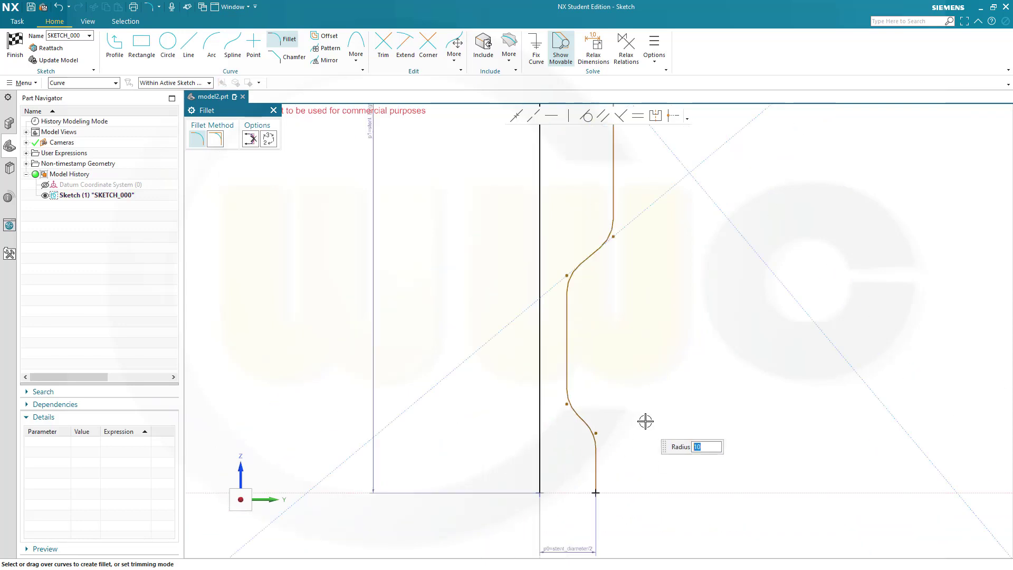
{"action": "scroll", "coordinate": [645, 420], "scroll_direction": "down", "scroll_amount": 3}
{"action": "scroll", "coordinate": [748, 284], "scroll_direction": "down", "scroll_amount": 1}
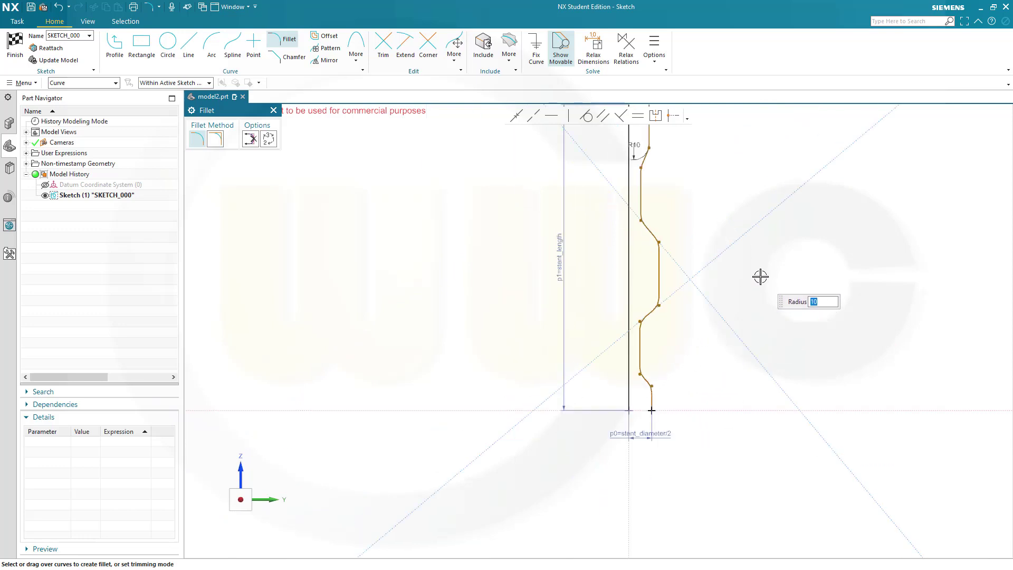
{"action": "scroll", "coordinate": [760, 276], "scroll_direction": "down", "scroll_amount": 1}
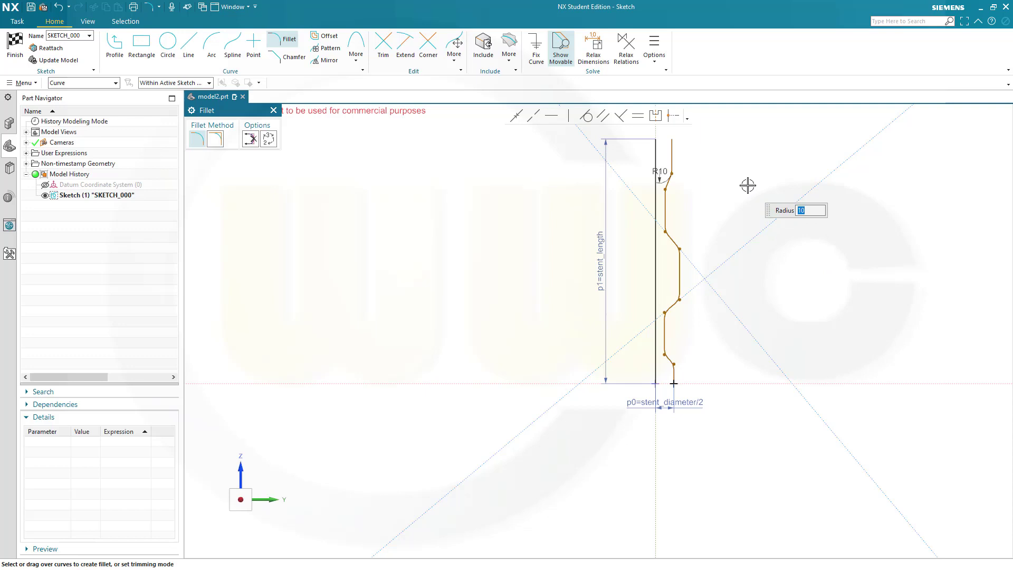
{"action": "key", "text": "Escape"}
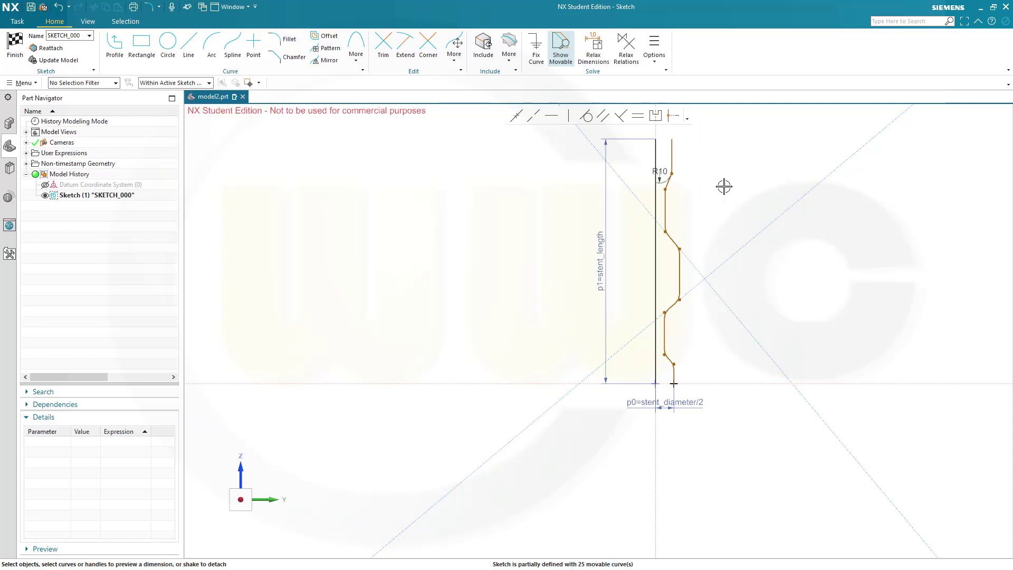
Step: Finish the profile sketch and return to 3D modeling
{"action": "left_click", "coordinate": [15, 45]}
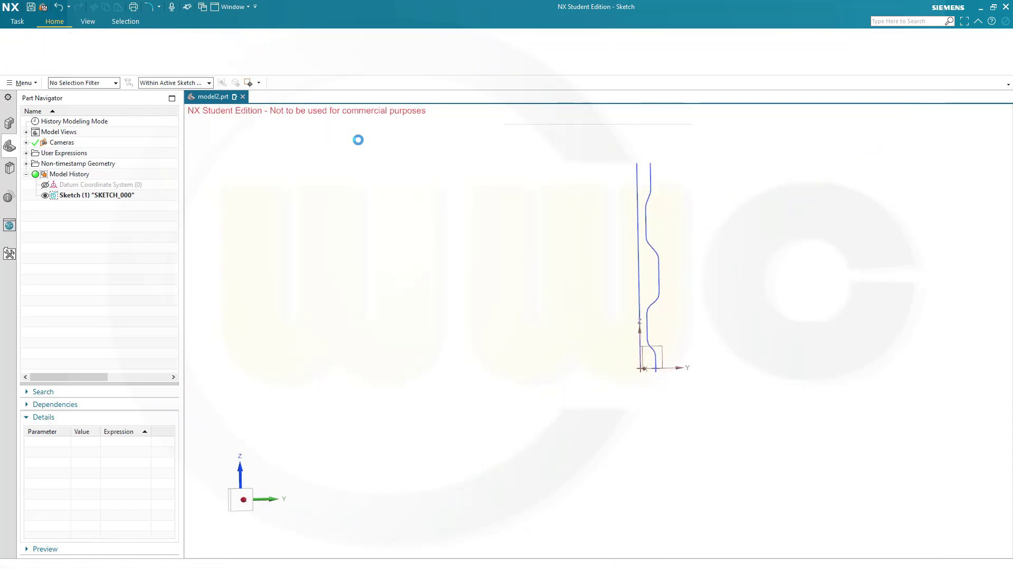
{"action": "left_click", "coordinate": [638, 262]}
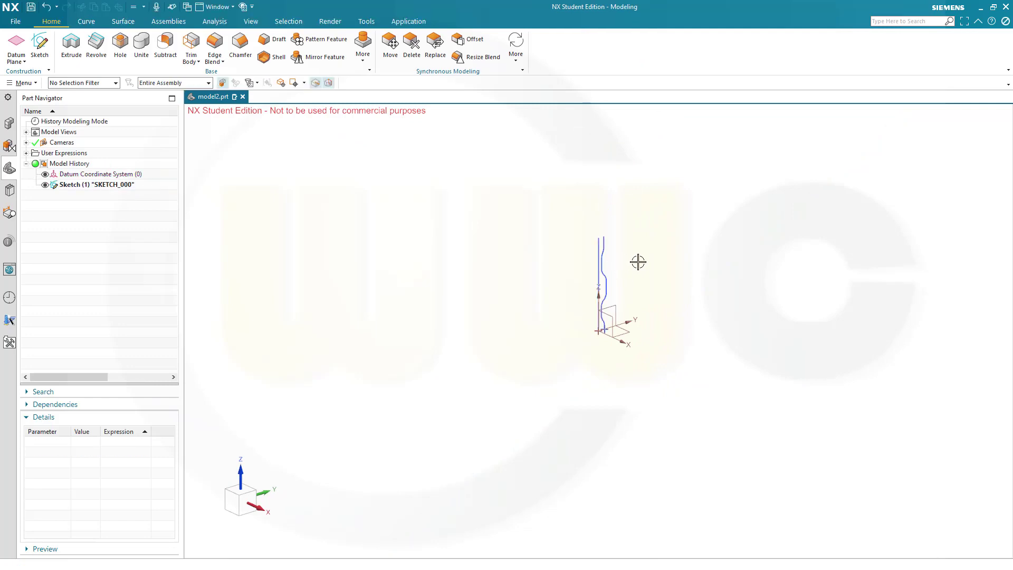
{"action": "scroll", "coordinate": [638, 260], "scroll_direction": "up", "scroll_amount": 2}
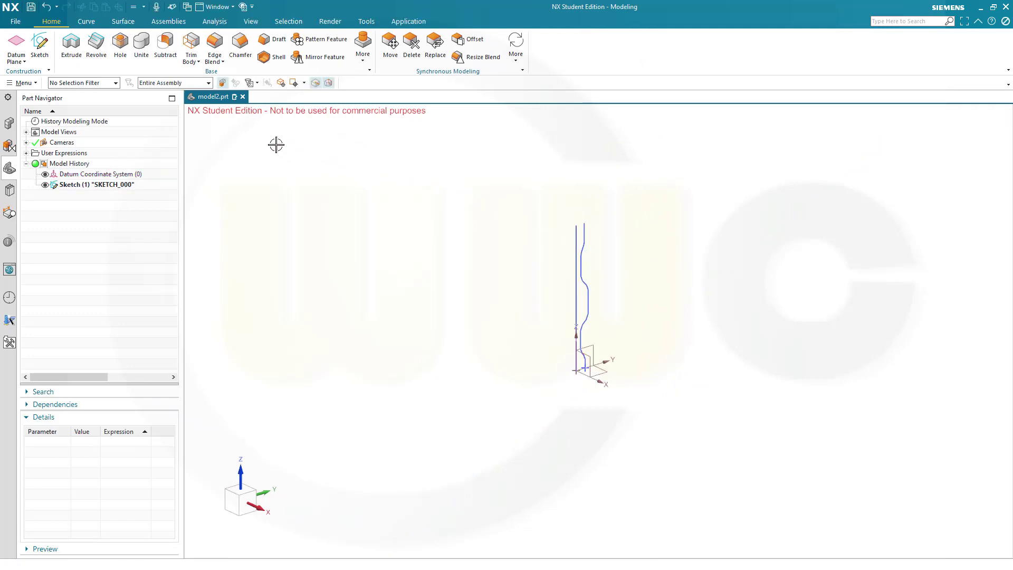
Step: Start a Revolve using the filleted wavy profile as its section, picked as tangent curves
{"action": "left_click", "coordinate": [124, 22]}
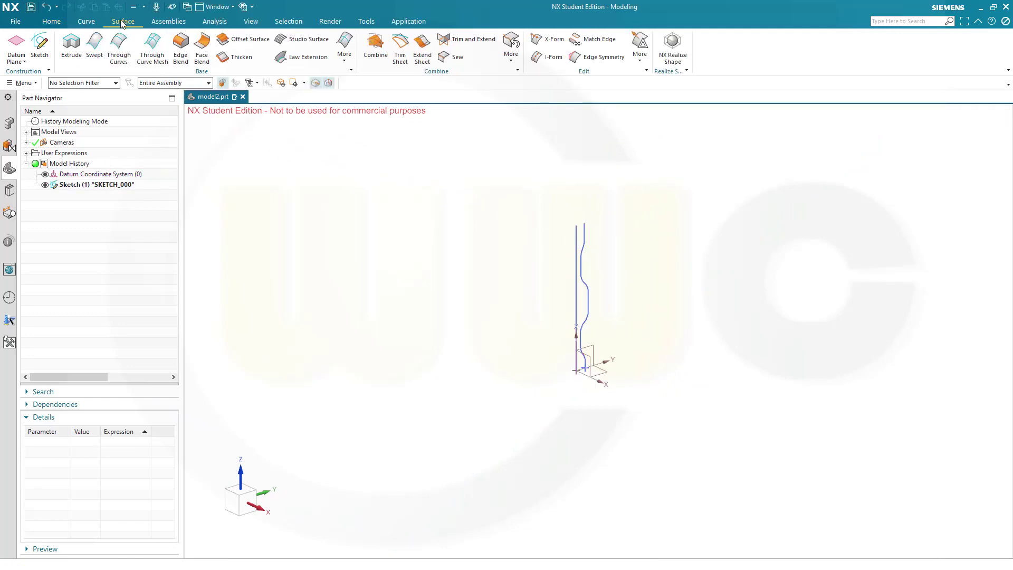
{"action": "left_click", "coordinate": [53, 22]}
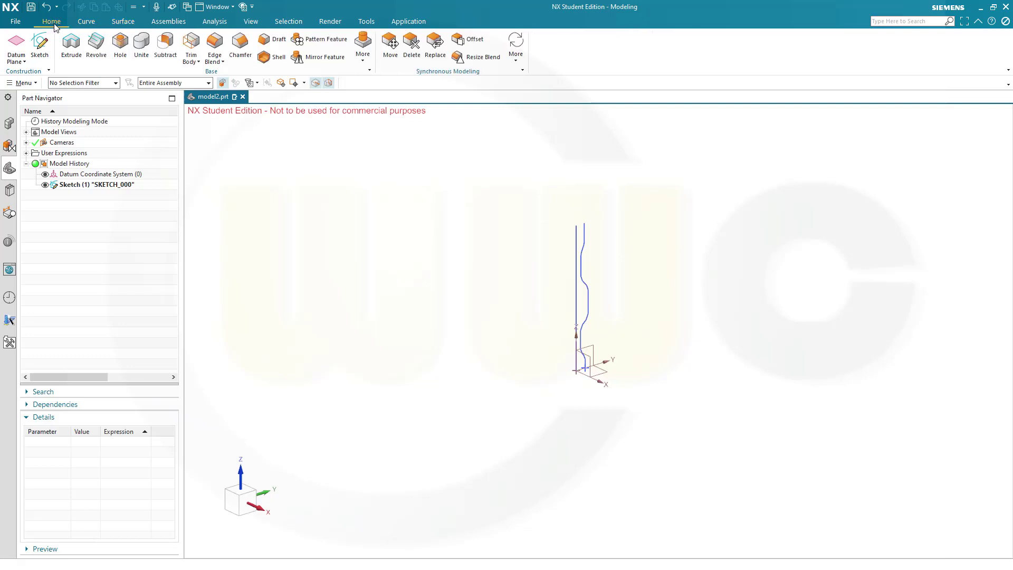
{"action": "left_click", "coordinate": [96, 45]}
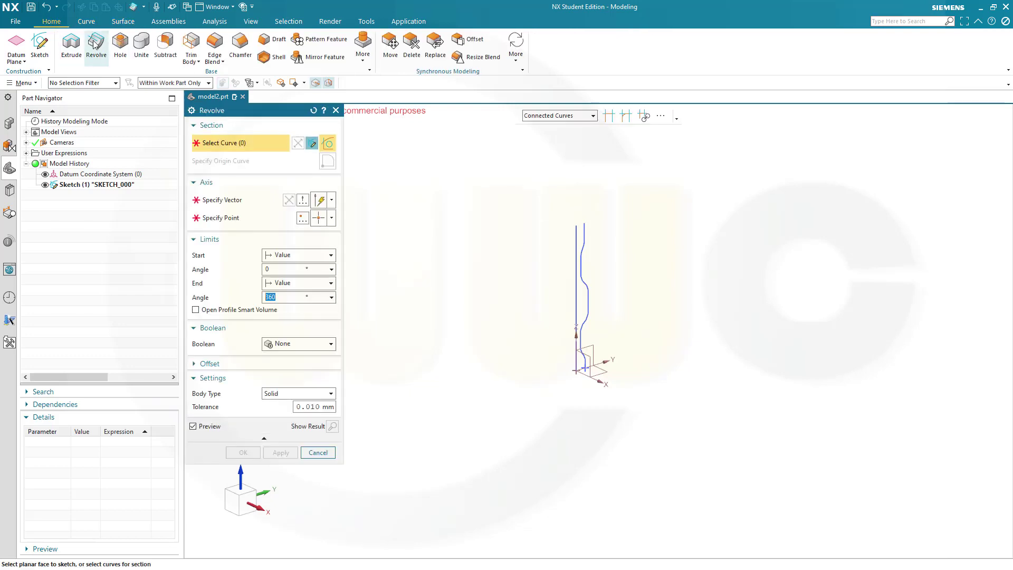
{"action": "left_click", "coordinate": [593, 116]}
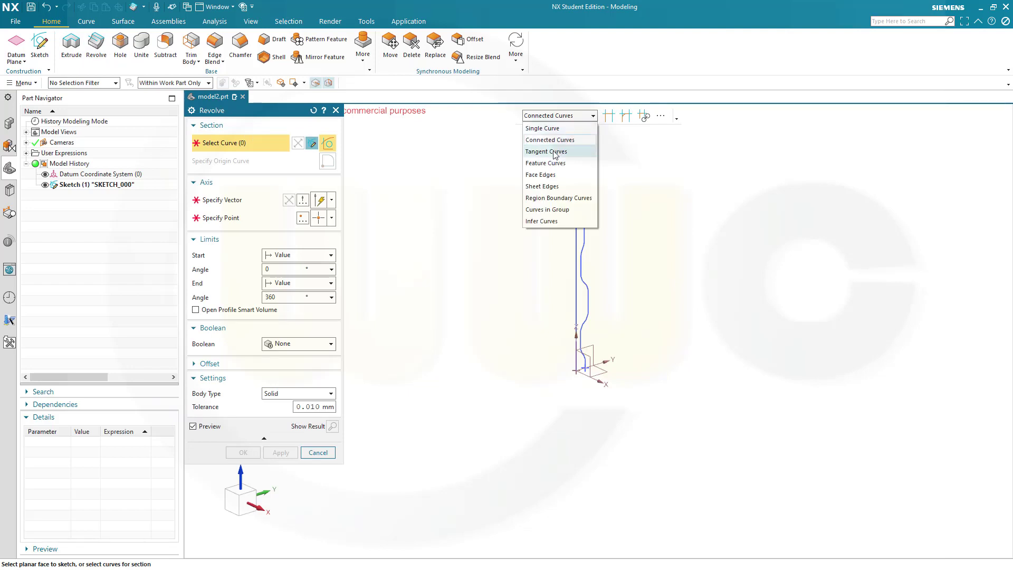
{"action": "left_click", "coordinate": [556, 155]}
{"action": "left_click", "coordinate": [585, 238]}
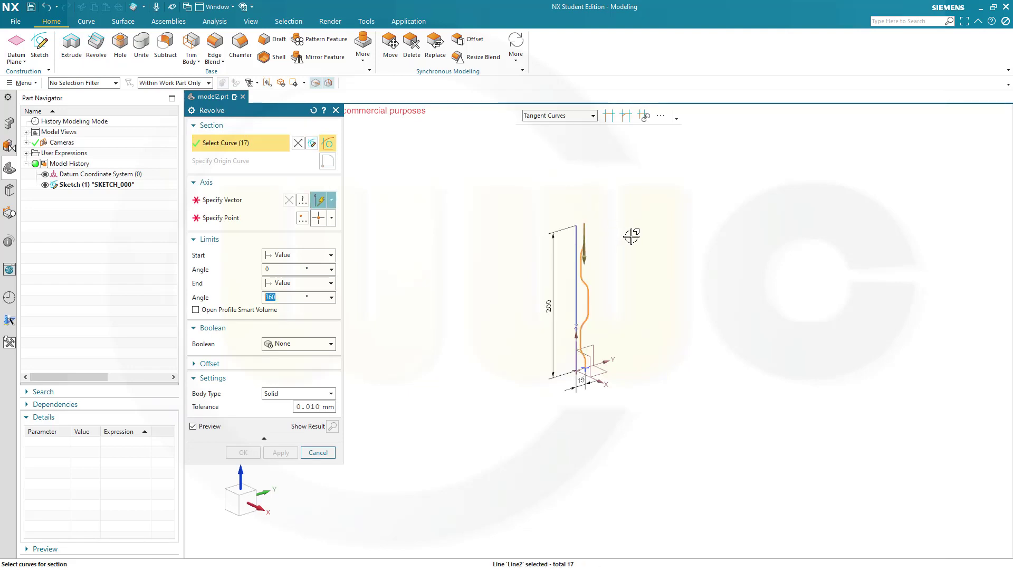
Step: Revolve the section 360° about the straight stent_length line with the body type set to Sheet
{"action": "left_click", "coordinate": [264, 203]}
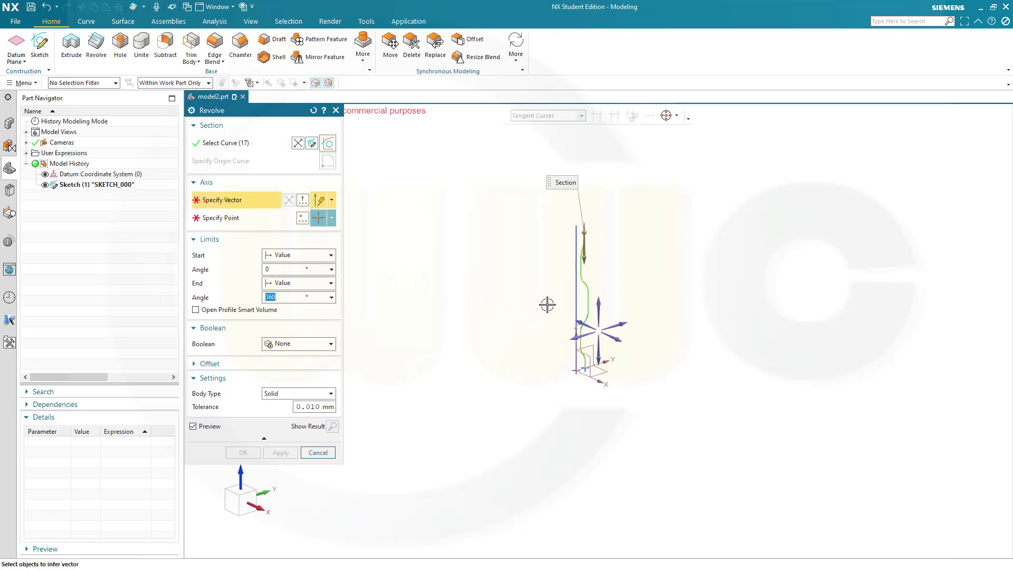
{"action": "left_click", "coordinate": [576, 298]}
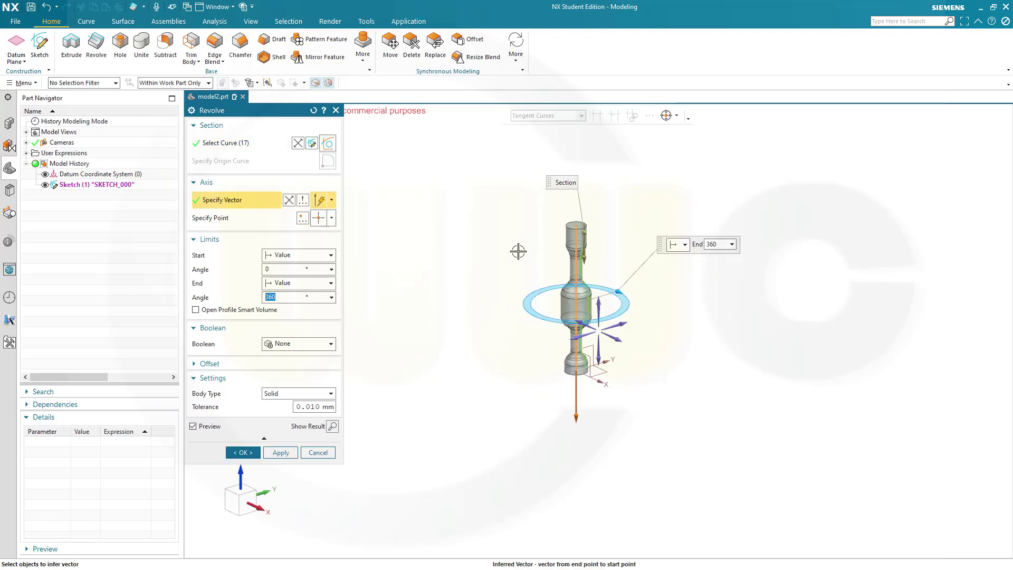
{"action": "left_click", "coordinate": [331, 393]}
{"action": "left_click", "coordinate": [294, 413]}
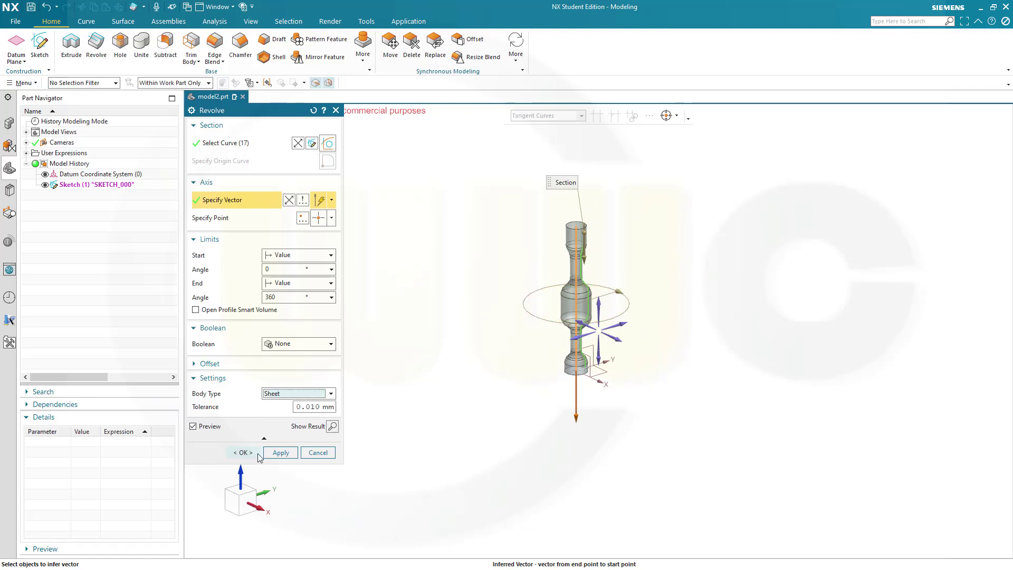
{"action": "left_click", "coordinate": [243, 452]}
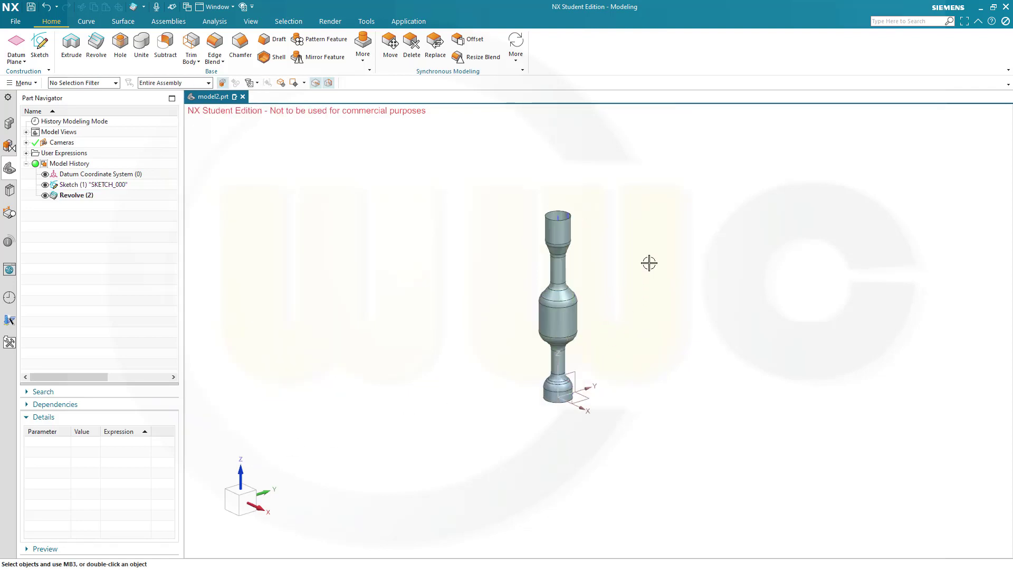
Step: Start a Helix along the stent axis and set its radius law type to Constant
{"action": "scroll", "coordinate": [649, 262], "scroll_direction": "down", "scroll_amount": 1}
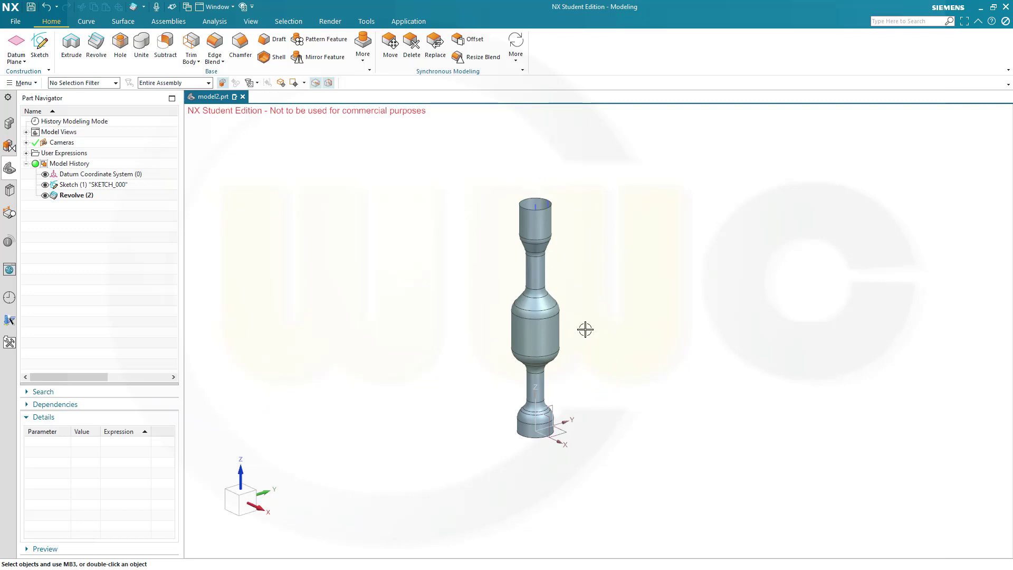
{"action": "scroll", "coordinate": [583, 330], "scroll_direction": "down", "scroll_amount": 1}
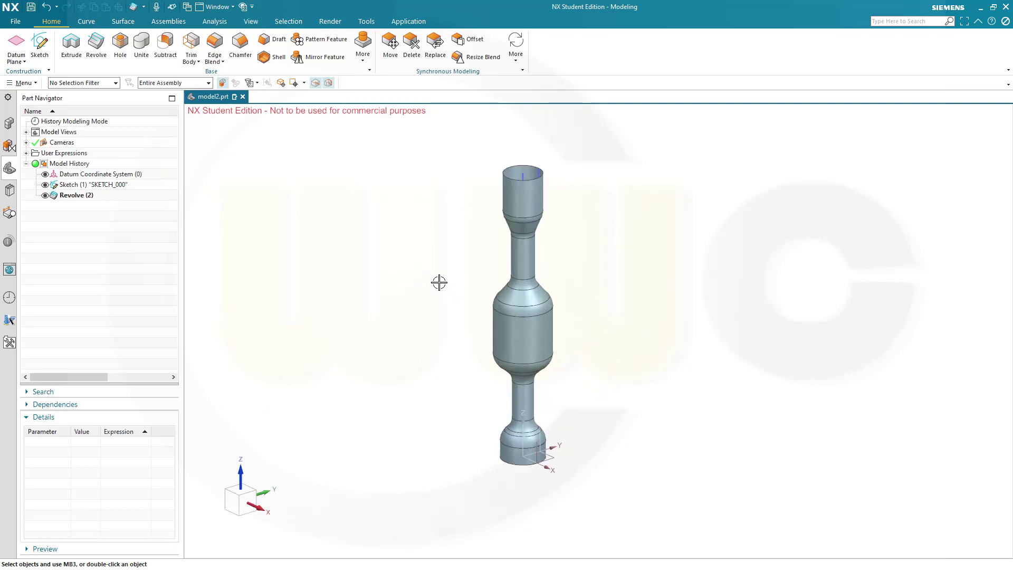
{"action": "left_click", "coordinate": [86, 22]}
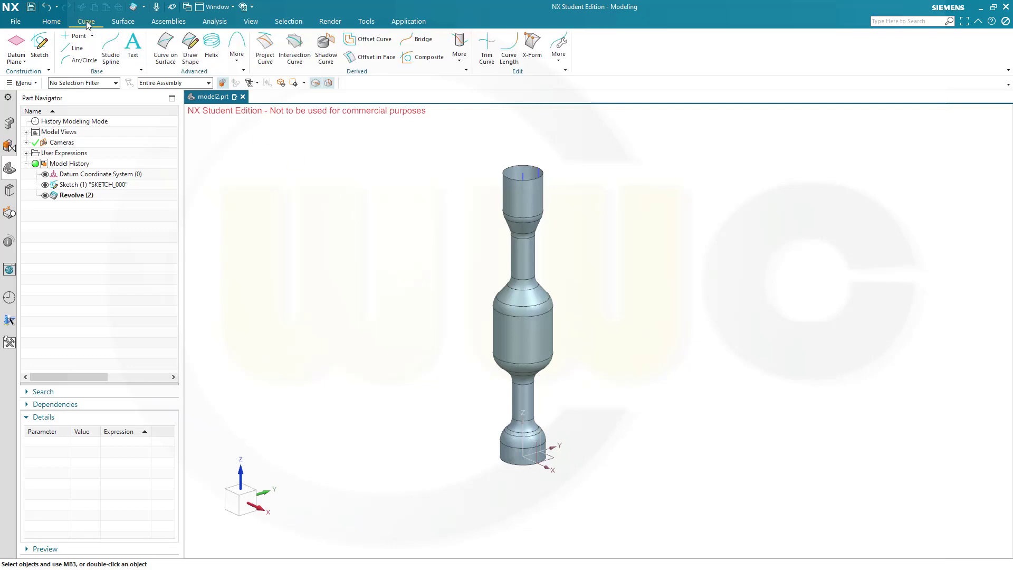
{"action": "left_click", "coordinate": [211, 47]}
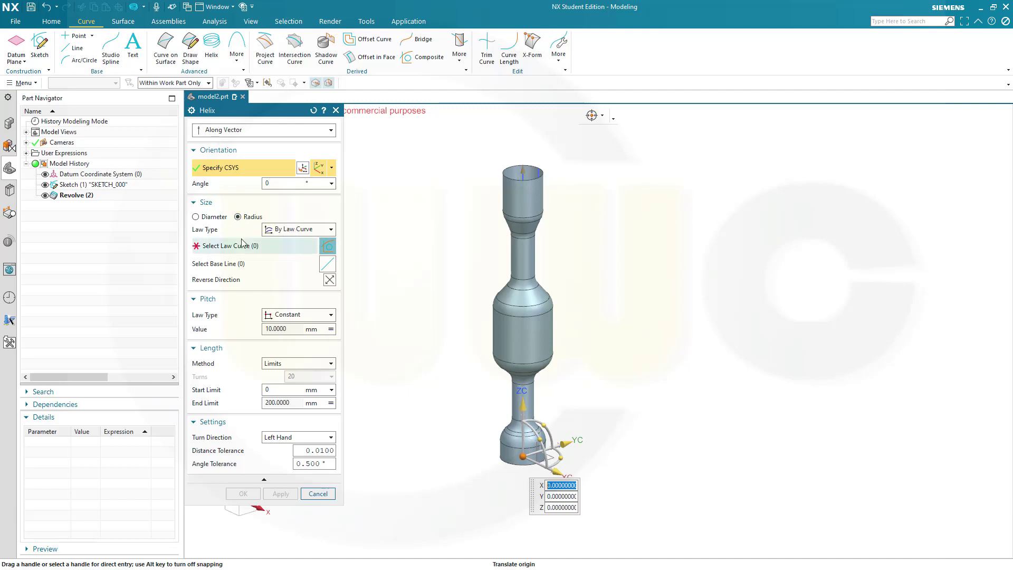
{"action": "left_click", "coordinate": [299, 231]}
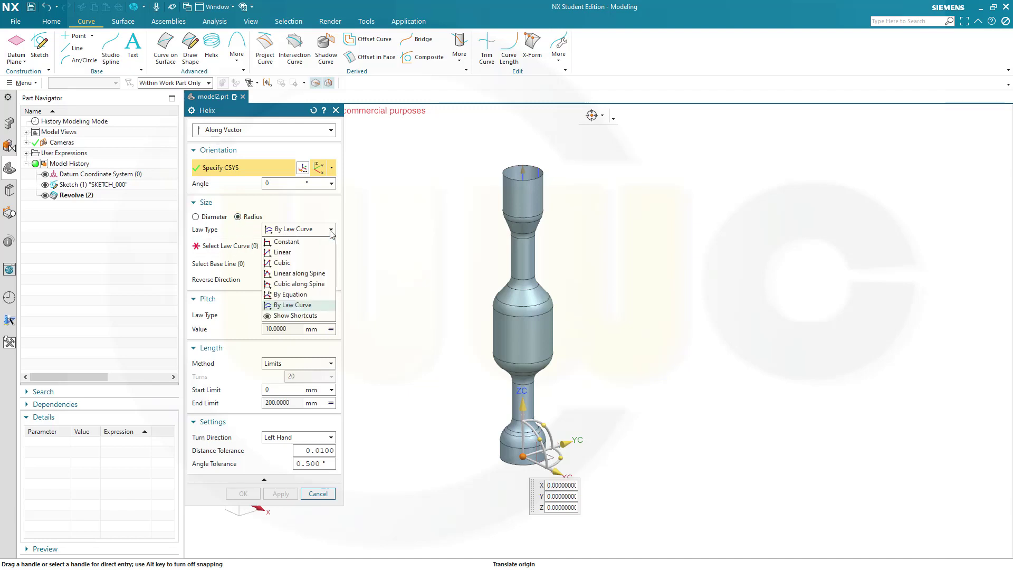
{"action": "left_click", "coordinate": [297, 242]}
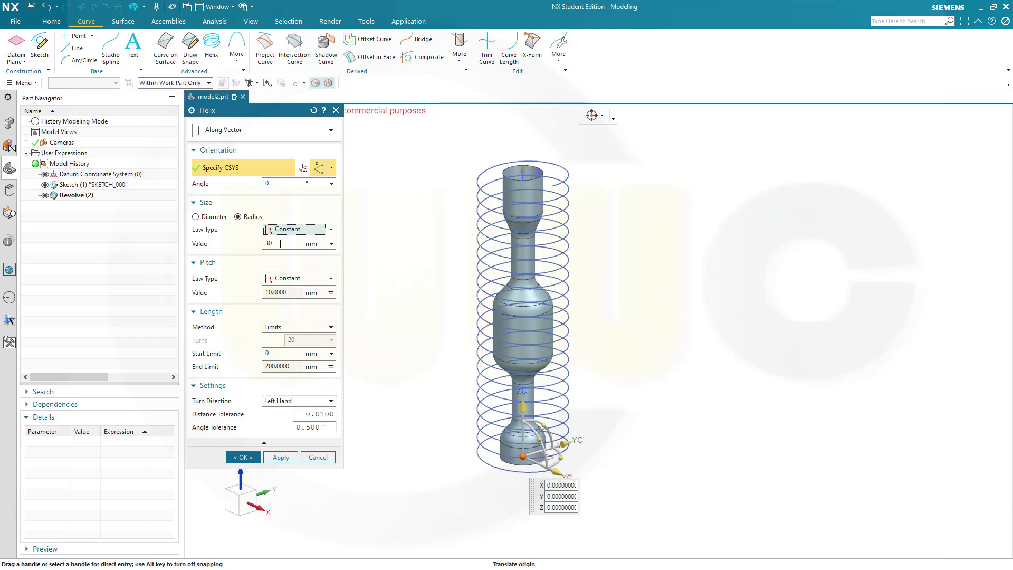
Step: Link the helix's constant radius to the expression stent_diameter by formula
{"action": "left_click", "coordinate": [332, 244]}
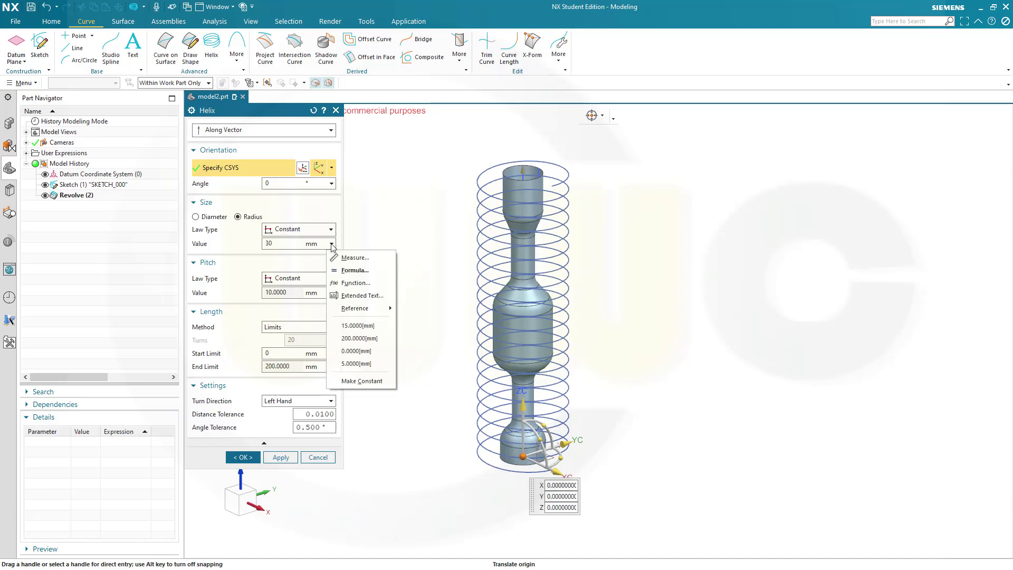
{"action": "left_click", "coordinate": [353, 270]}
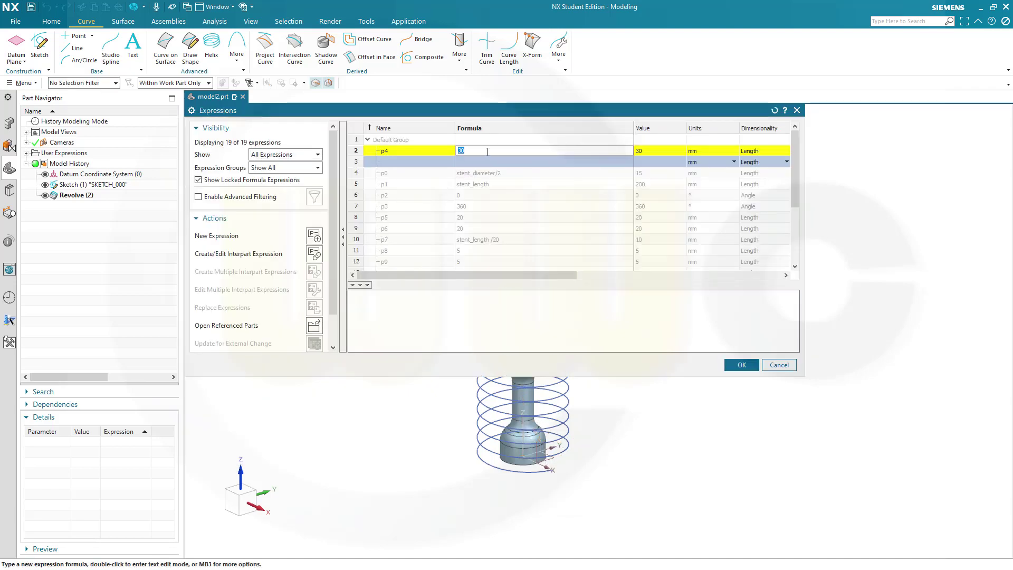
{"action": "type", "text": "stent"}
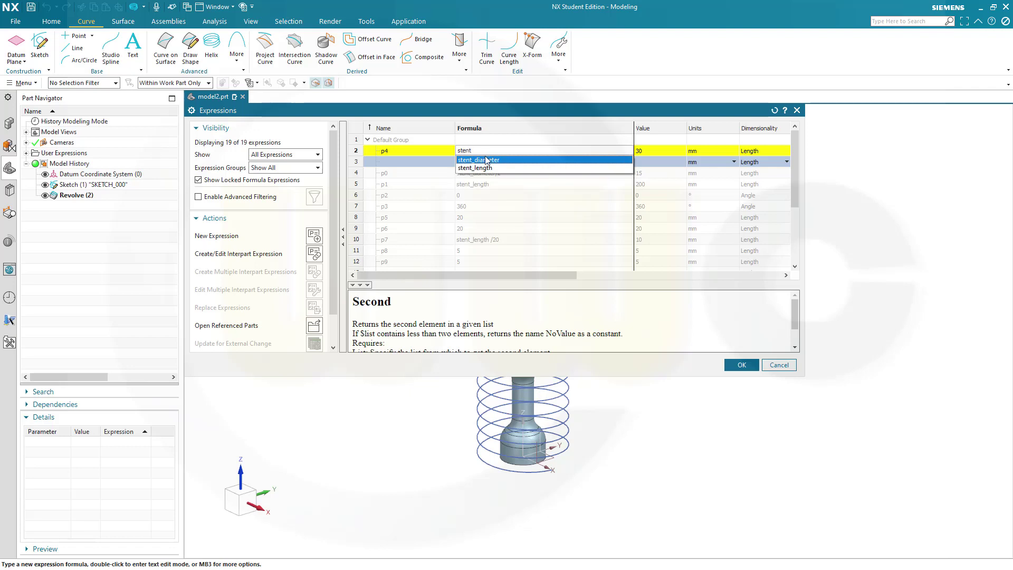
{"action": "left_click", "coordinate": [490, 161]}
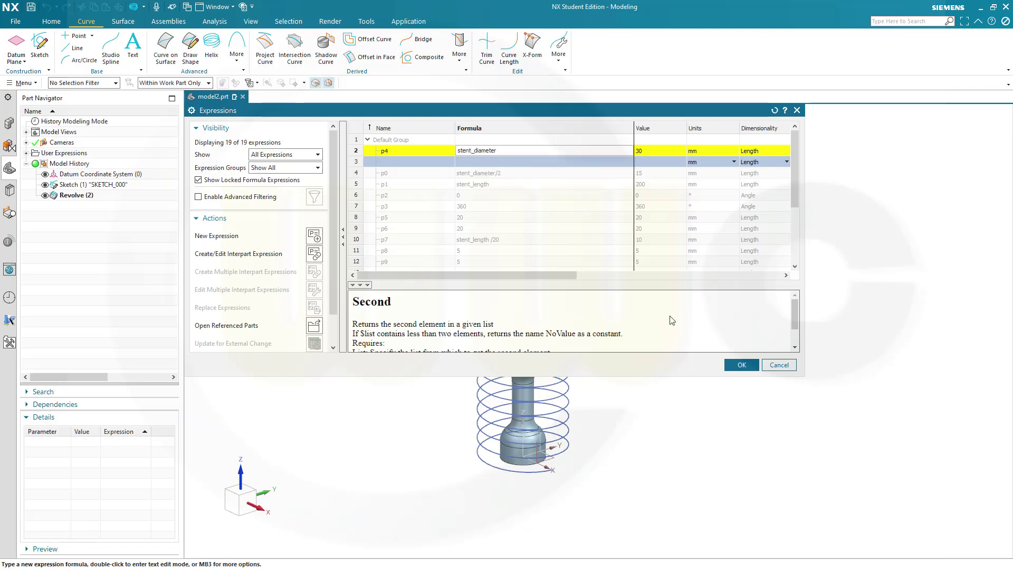
{"action": "left_click", "coordinate": [741, 364]}
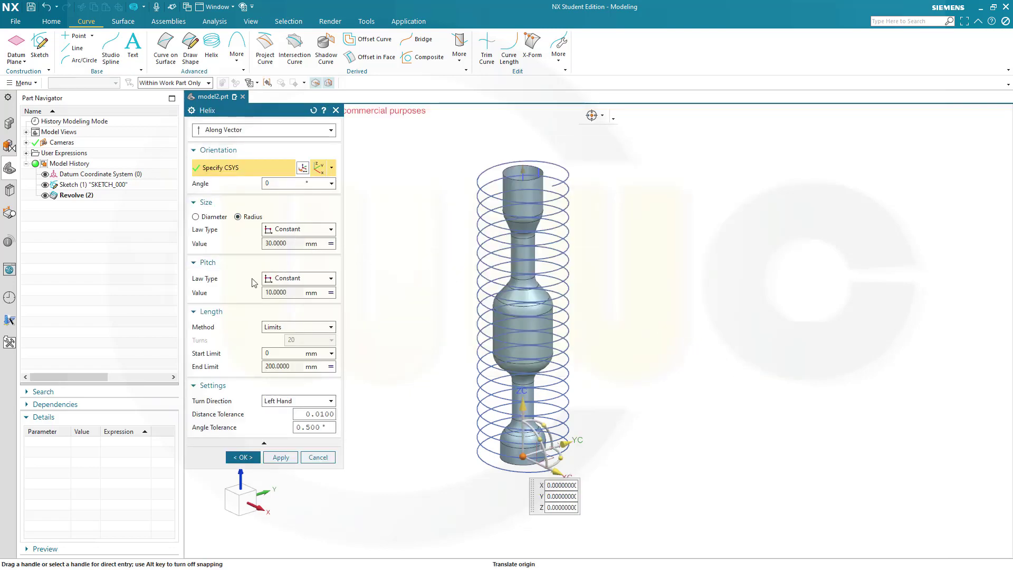
Step: Confirm the helix pitch formula stent_length /20 and the end limit formula stent_length, and create the helix
{"action": "left_click", "coordinate": [330, 293]}
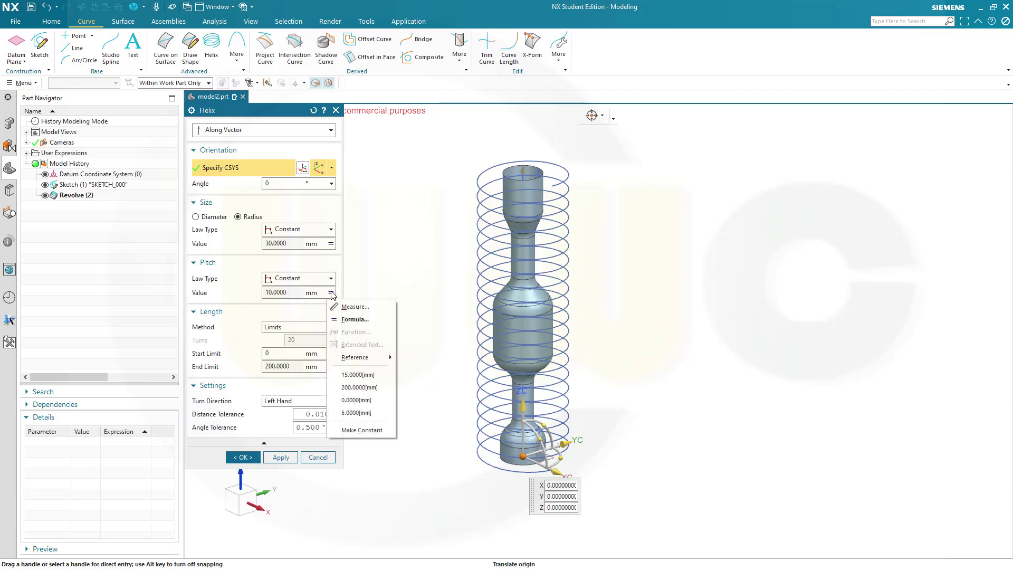
{"action": "left_click", "coordinate": [355, 319]}
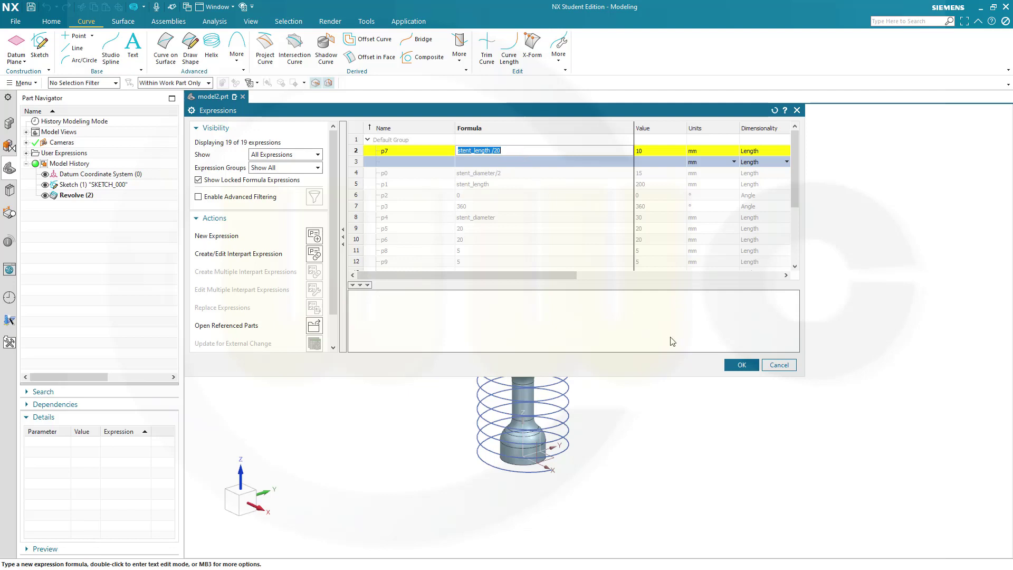
{"action": "left_click", "coordinate": [741, 366]}
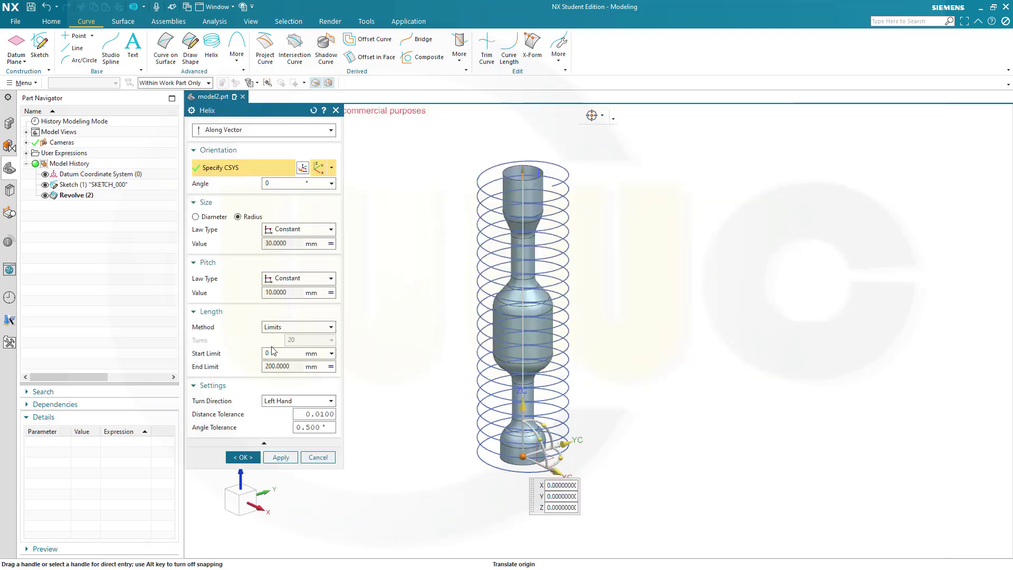
{"action": "left_click", "coordinate": [330, 370]}
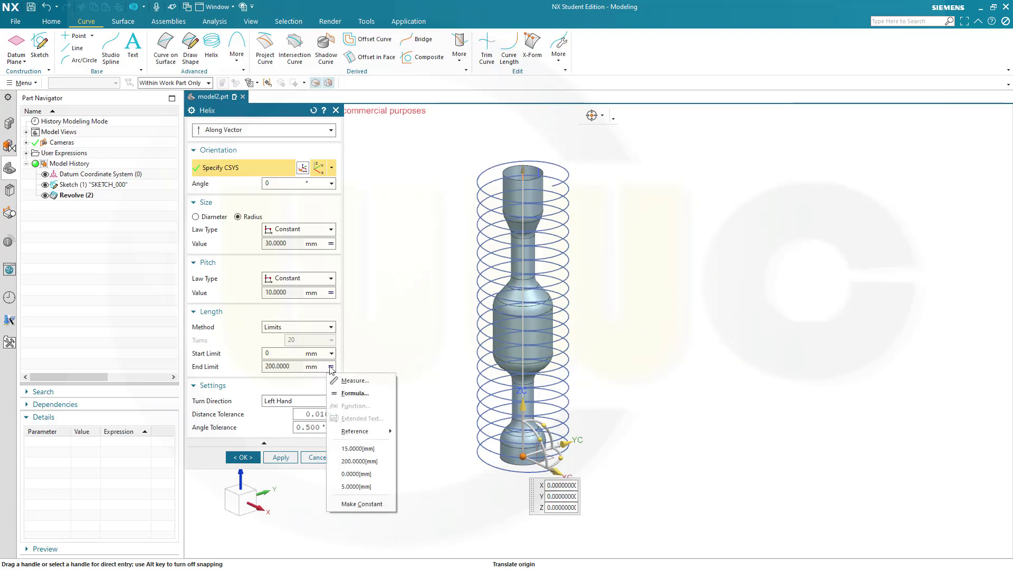
{"action": "left_click", "coordinate": [344, 391]}
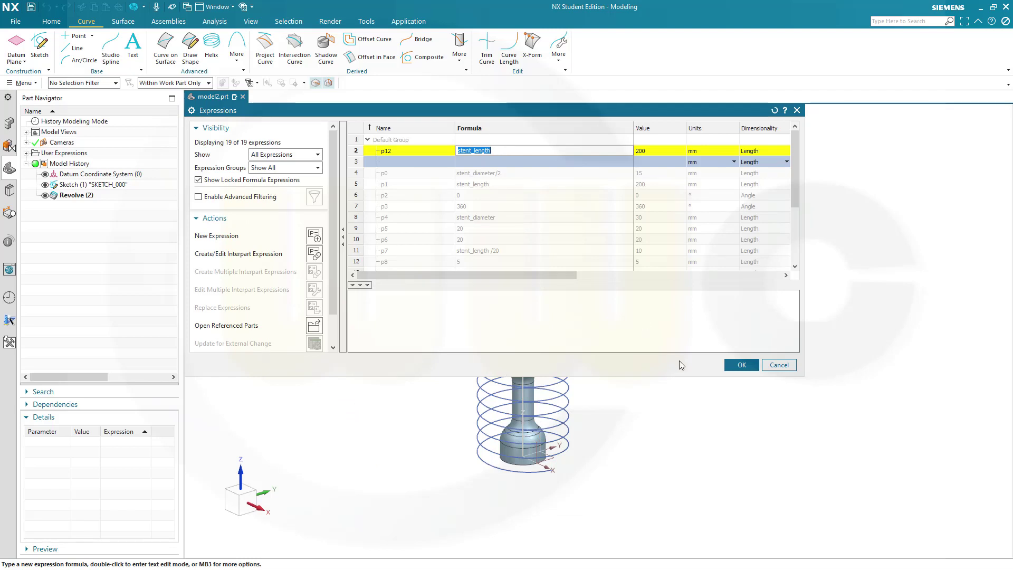
{"action": "left_click", "coordinate": [740, 364]}
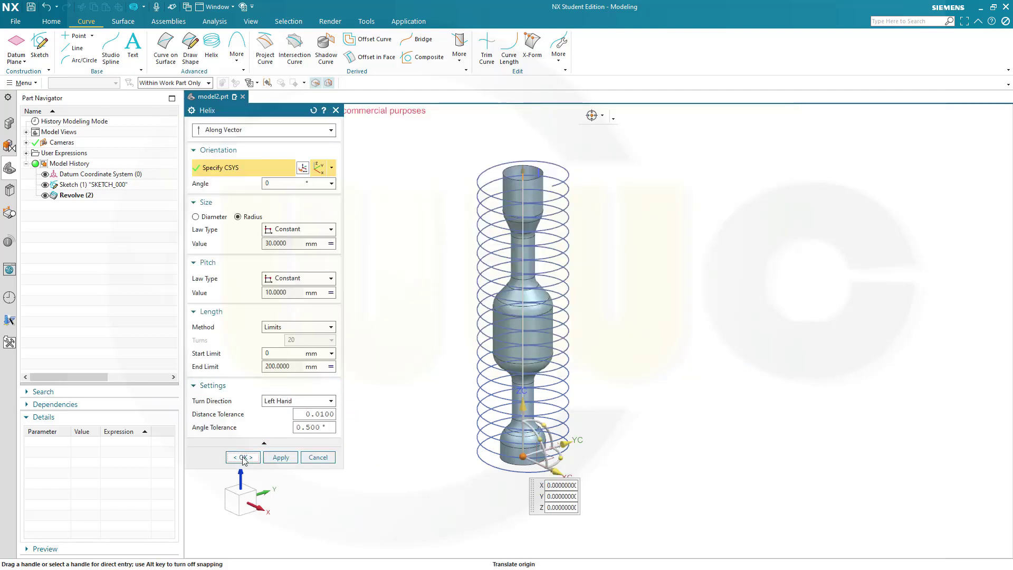
{"action": "left_click", "coordinate": [242, 457]}
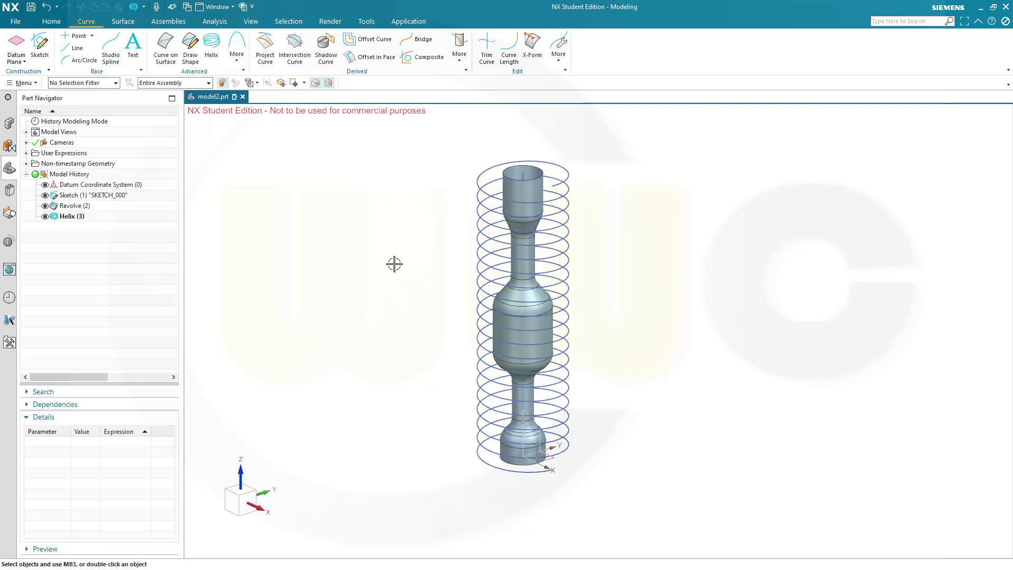
Step: Start a Project Curve with the helix as the curve to project and all faces of the revolved body as the target
{"action": "middle_click_drag", "start_coordinate": [394, 259], "coordinate": [408, 290], "text": "shift"}
{"action": "key", "text": "ctrl+alt+f"}
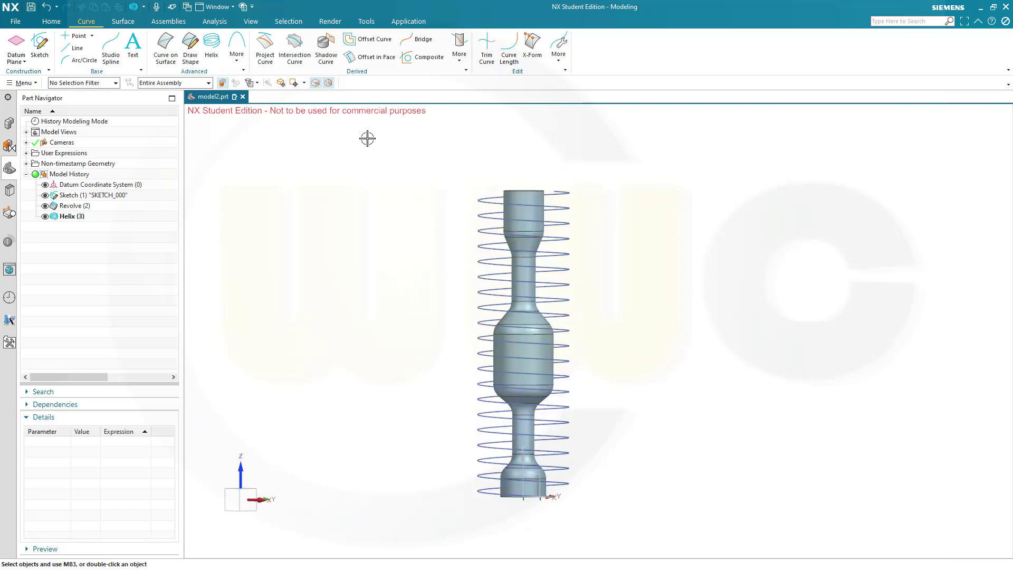
{"action": "left_click", "coordinate": [264, 50]}
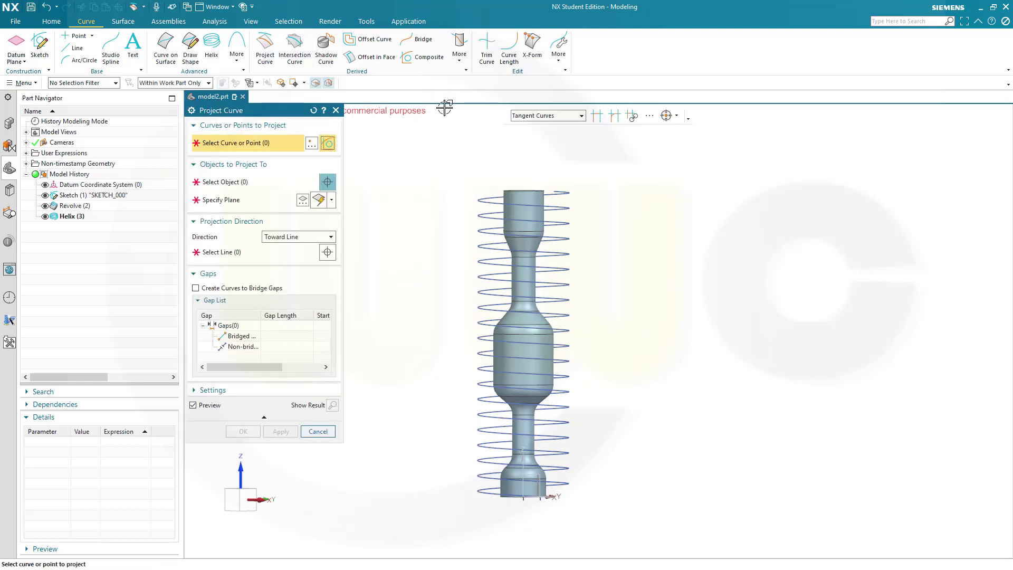
{"action": "left_click", "coordinate": [564, 191]}
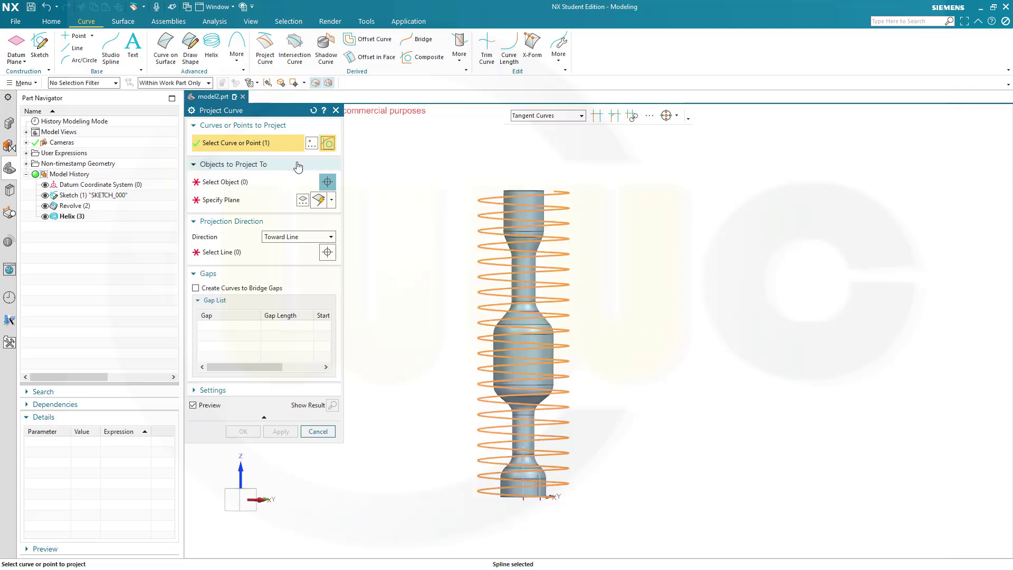
{"action": "left_click", "coordinate": [225, 181]}
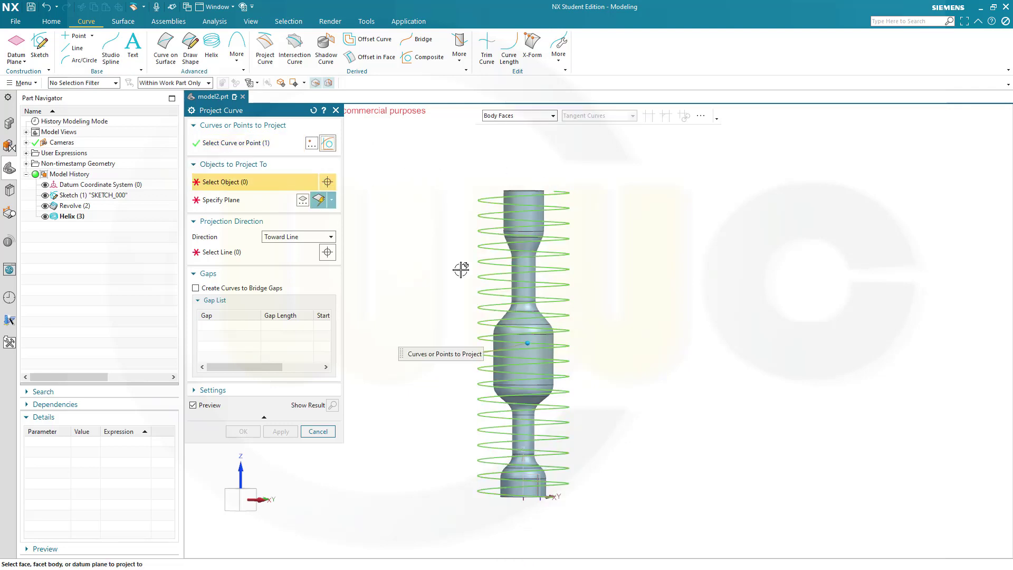
{"action": "scroll", "coordinate": [533, 200], "scroll_direction": "up", "scroll_amount": 4}
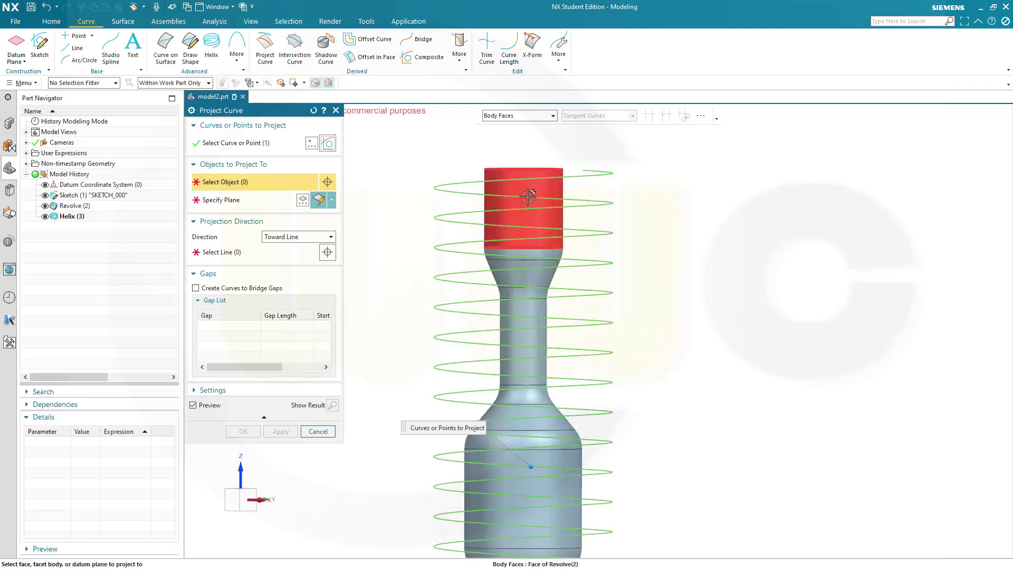
{"action": "left_click", "coordinate": [85, 206]}
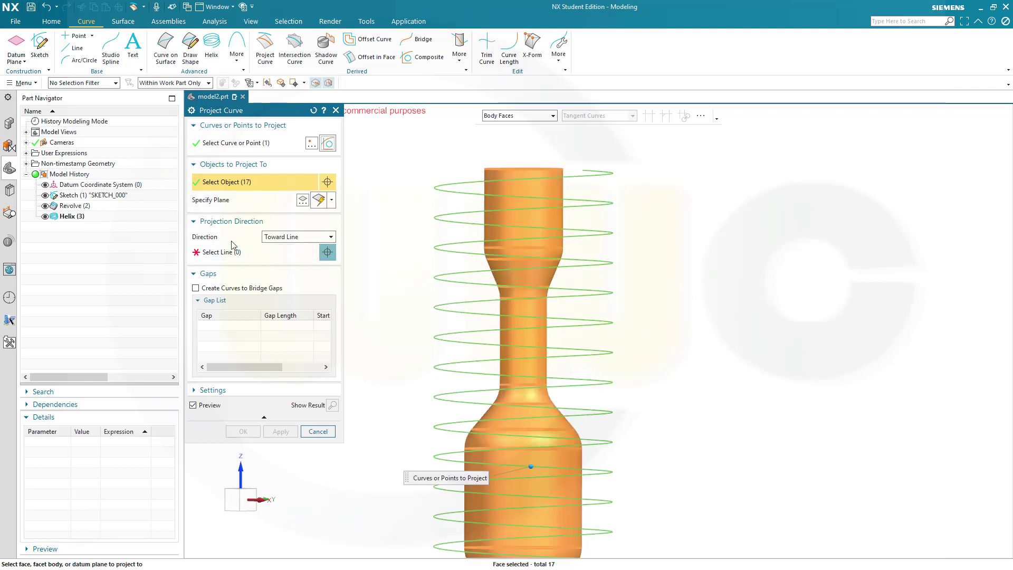
Step: Project the helix with the direction Toward Line, using the straight sketch line along the stent axis
{"action": "left_click", "coordinate": [331, 237]}
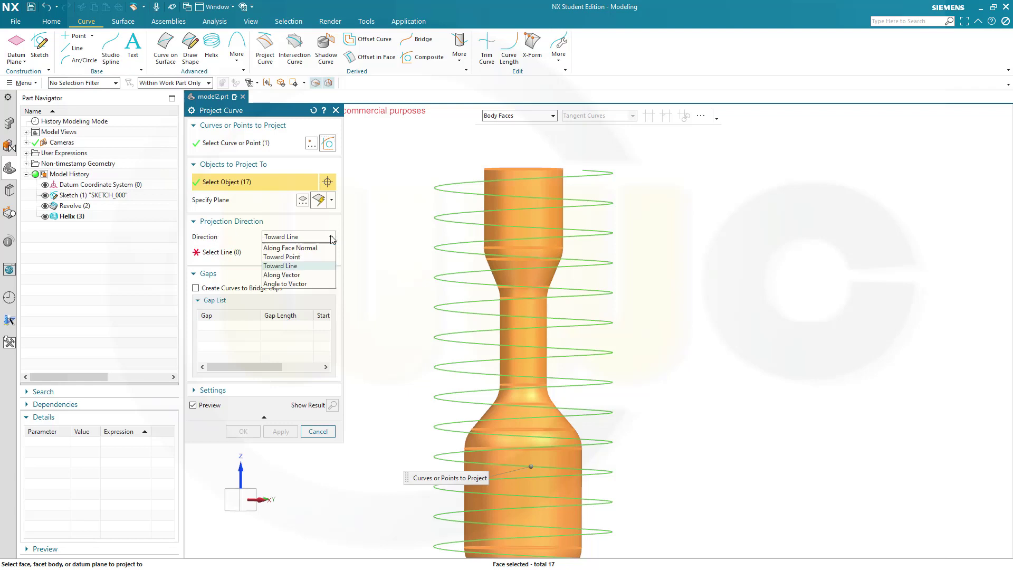
{"action": "left_click", "coordinate": [306, 266]}
{"action": "middle_click_drag", "start_coordinate": [670, 365], "coordinate": [687, 282]}
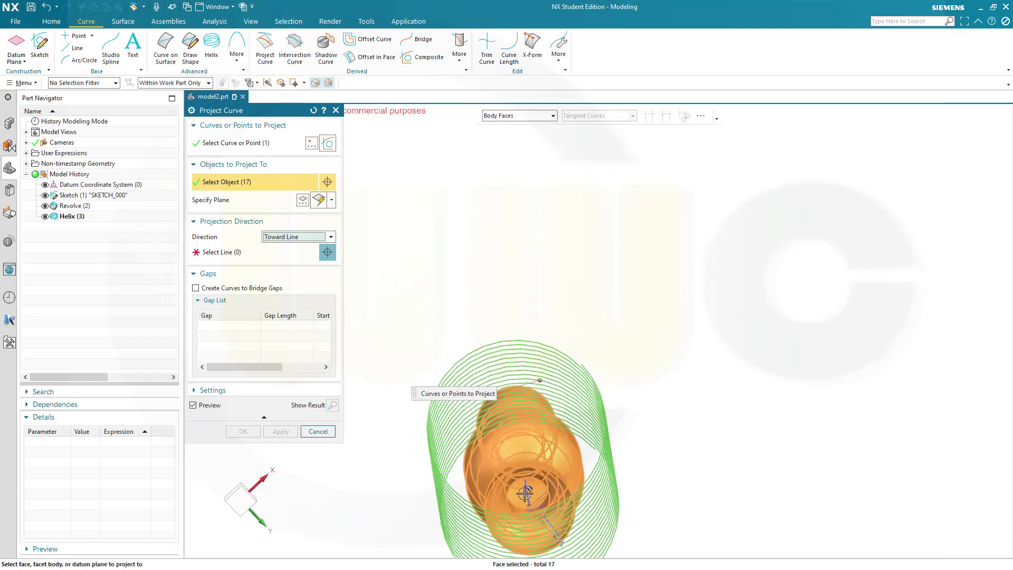
{"action": "scroll", "coordinate": [671, 500], "scroll_direction": "up", "scroll_amount": 3}
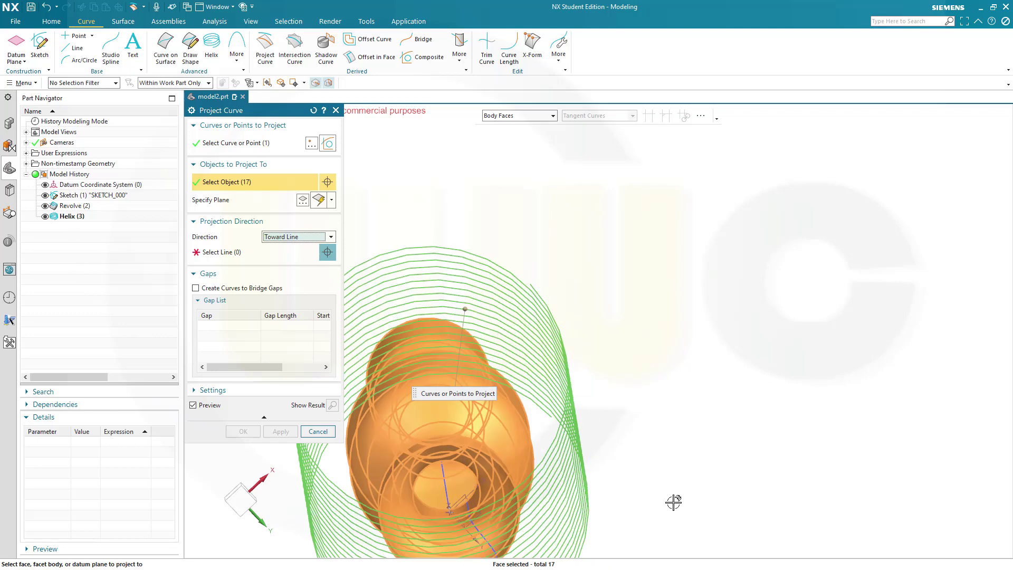
{"action": "left_click", "coordinate": [237, 254]}
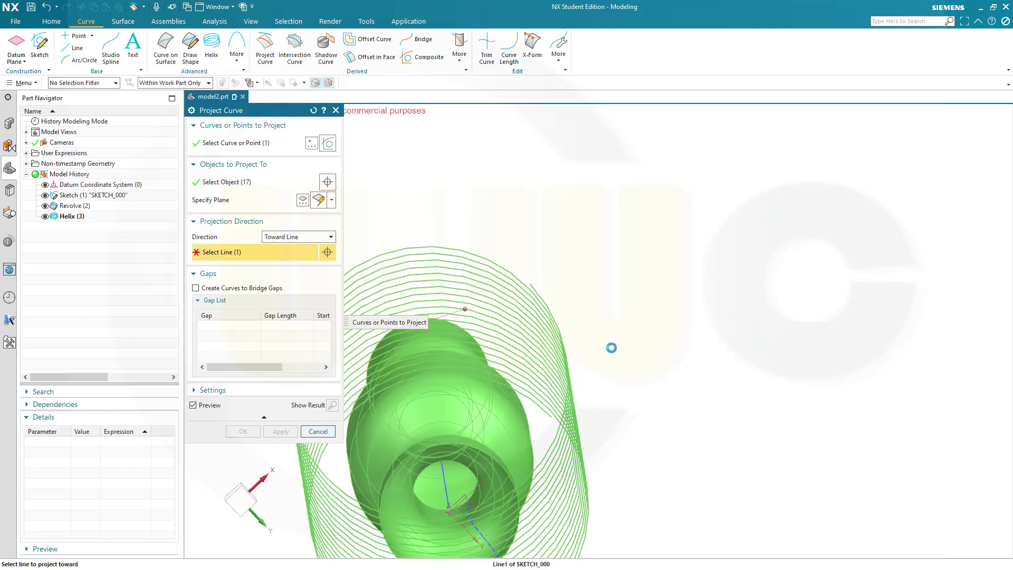
{"action": "middle_click_drag", "start_coordinate": [631, 353], "coordinate": [648, 406]}
{"action": "scroll", "coordinate": [659, 422], "scroll_direction": "down", "scroll_amount": 5}
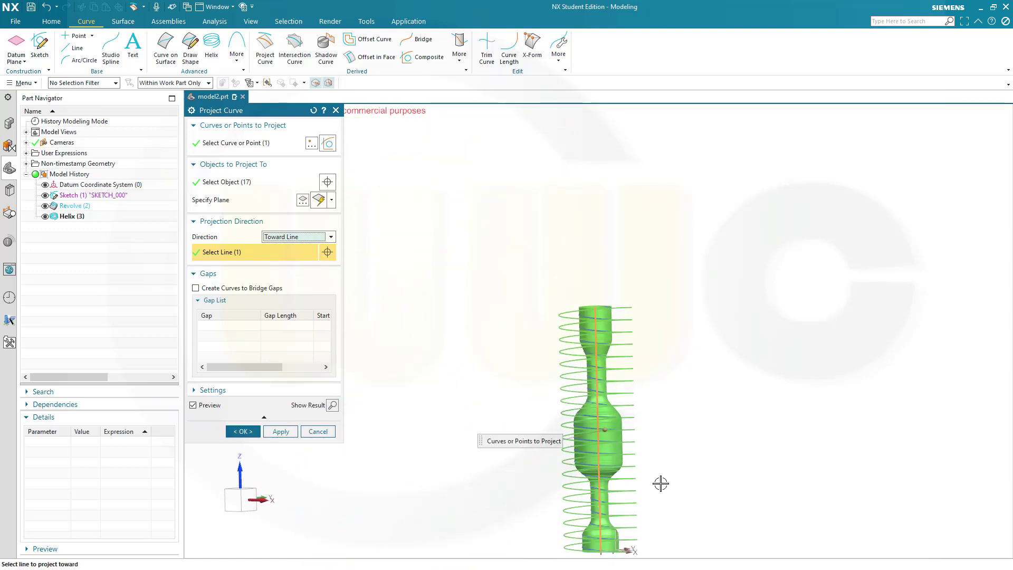
{"action": "middle_click_drag", "start_coordinate": [692, 475], "coordinate": [671, 373], "text": "shift"}
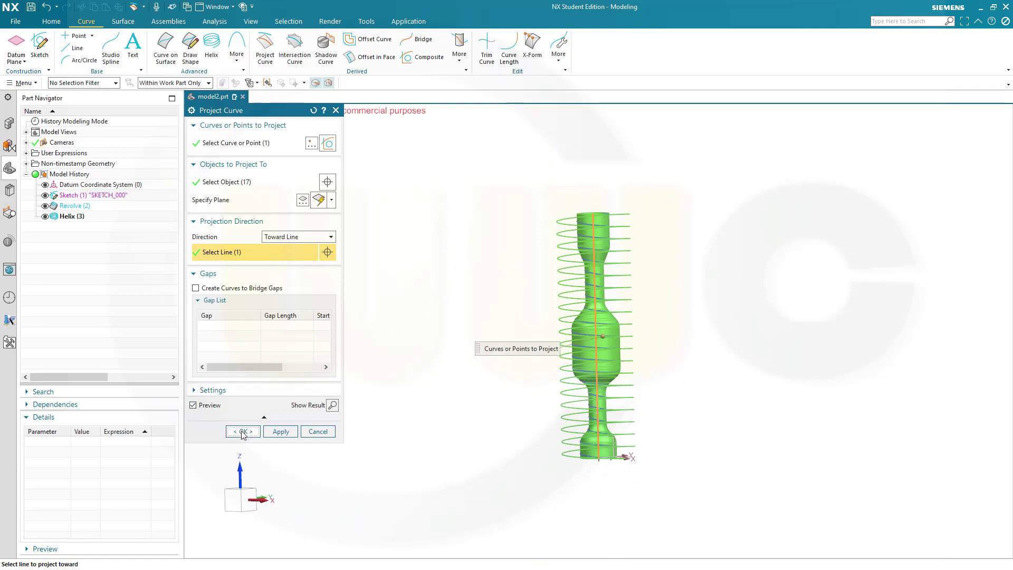
{"action": "left_click", "coordinate": [243, 432]}
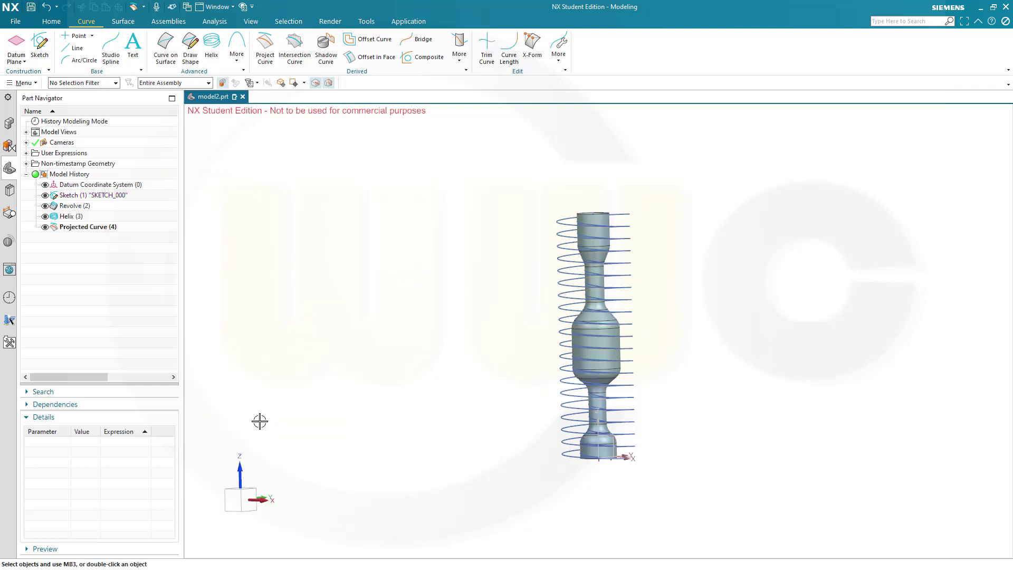
Step: Hide the original helix, the profile sketch and the revolved sheet body
{"action": "left_click", "coordinate": [45, 216]}
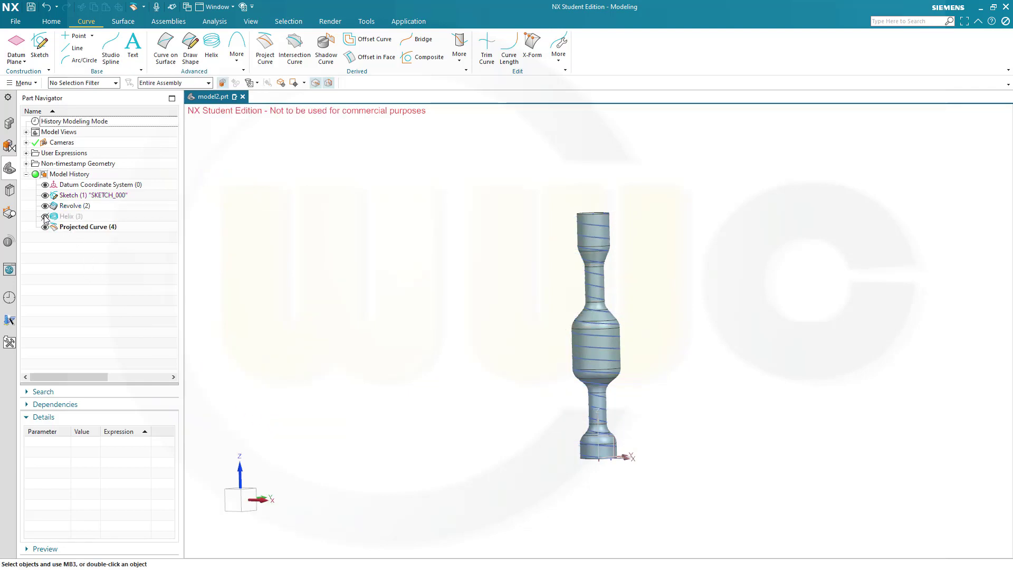
{"action": "left_click", "coordinate": [45, 196]}
{"action": "left_click", "coordinate": [45, 206]}
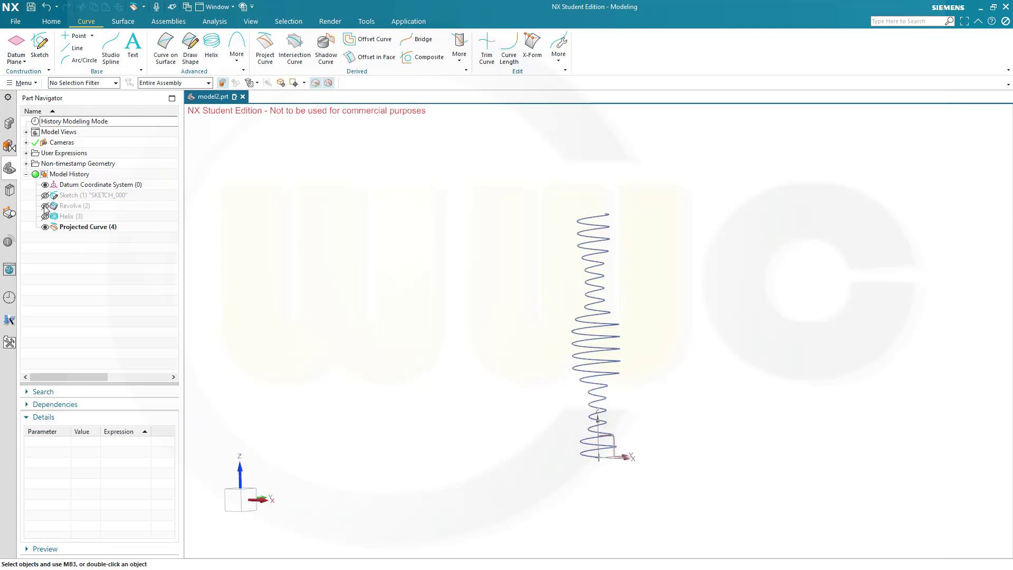
Step: Create a single-segment Tube along the projected curve with a 1 mm outer and 0 mm inner diameter
{"action": "middle_click_drag", "start_coordinate": [647, 368], "coordinate": [626, 373]}
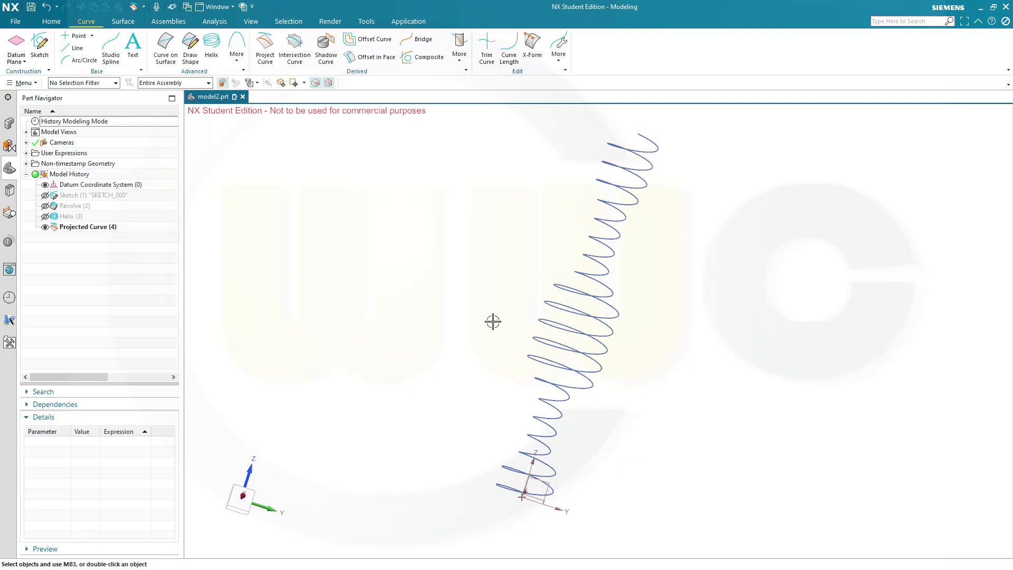
{"action": "middle_click_drag", "start_coordinate": [493, 418], "coordinate": [495, 446]}
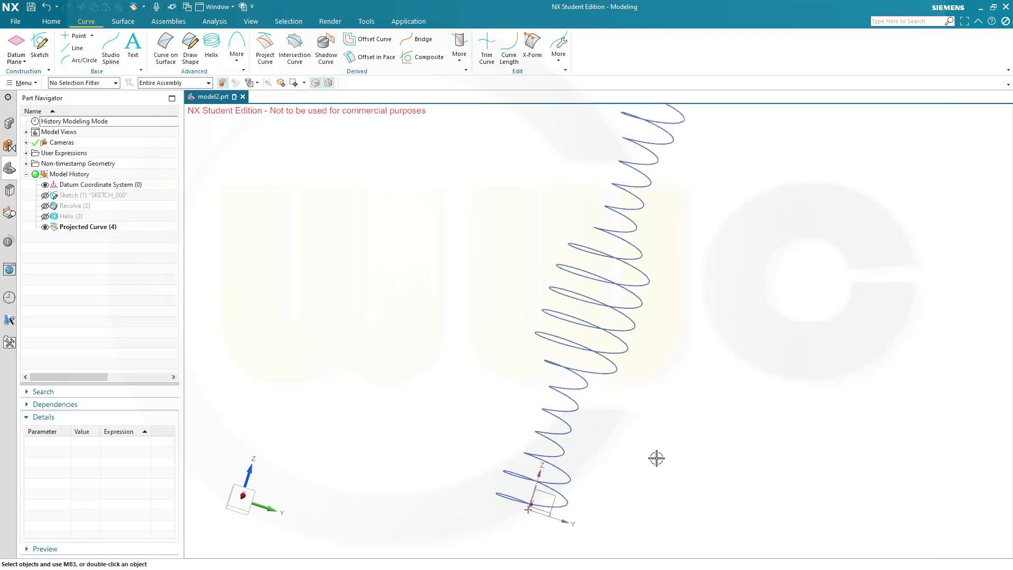
{"action": "middle_click_drag", "start_coordinate": [656, 459], "coordinate": [615, 414]}
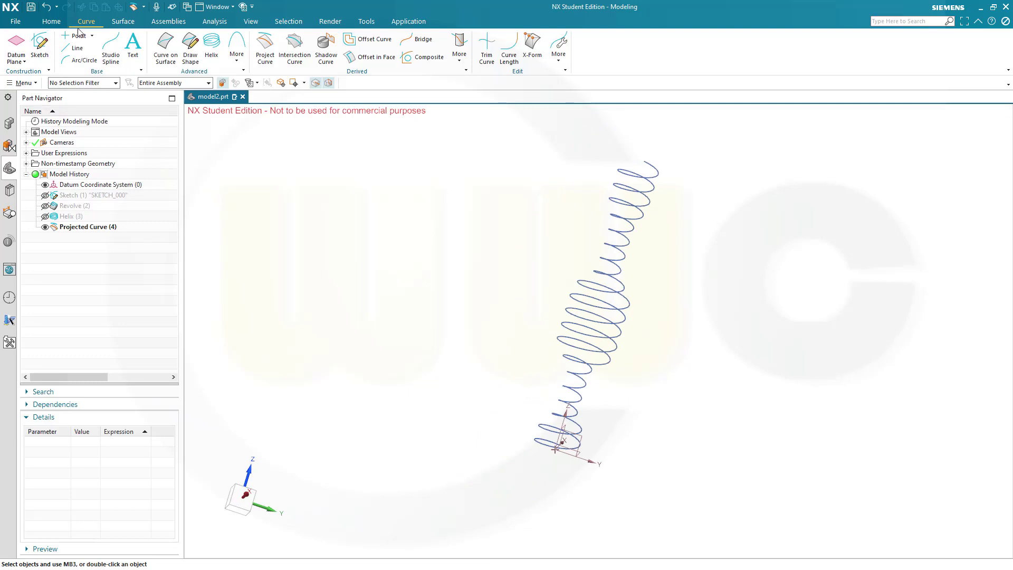
{"action": "left_click", "coordinate": [126, 24]}
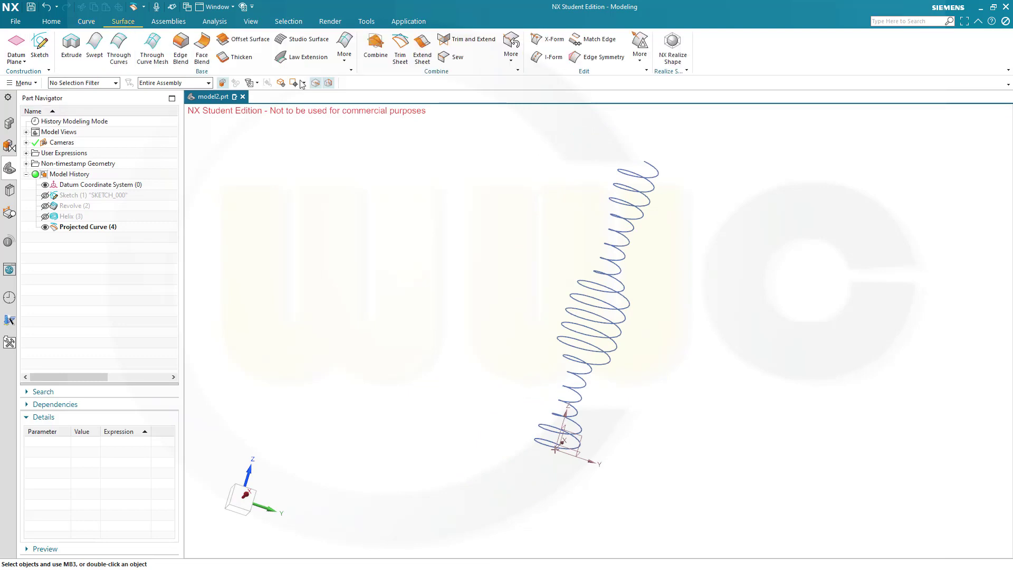
{"action": "left_click", "coordinate": [345, 57]}
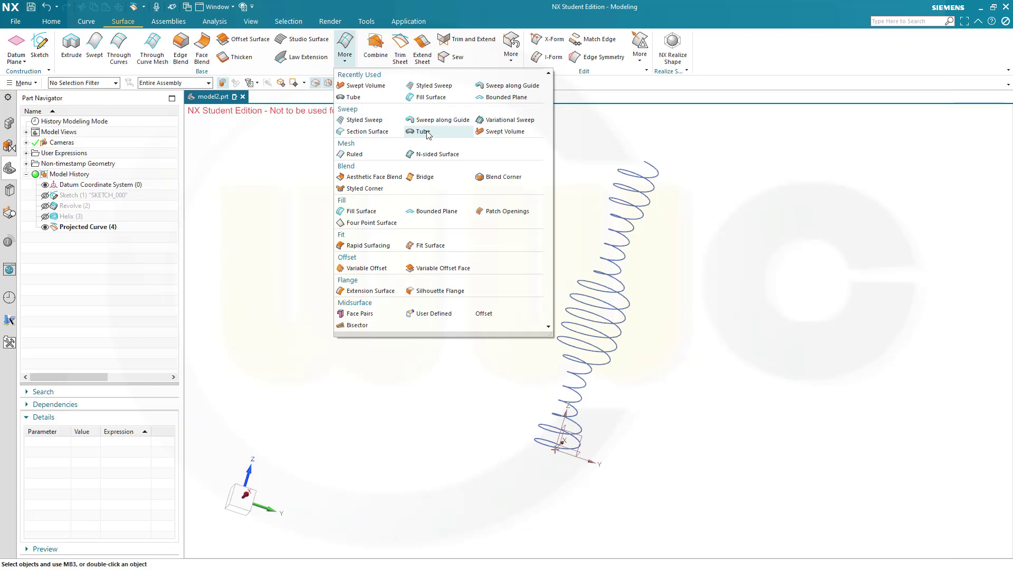
{"action": "left_click", "coordinate": [420, 131]}
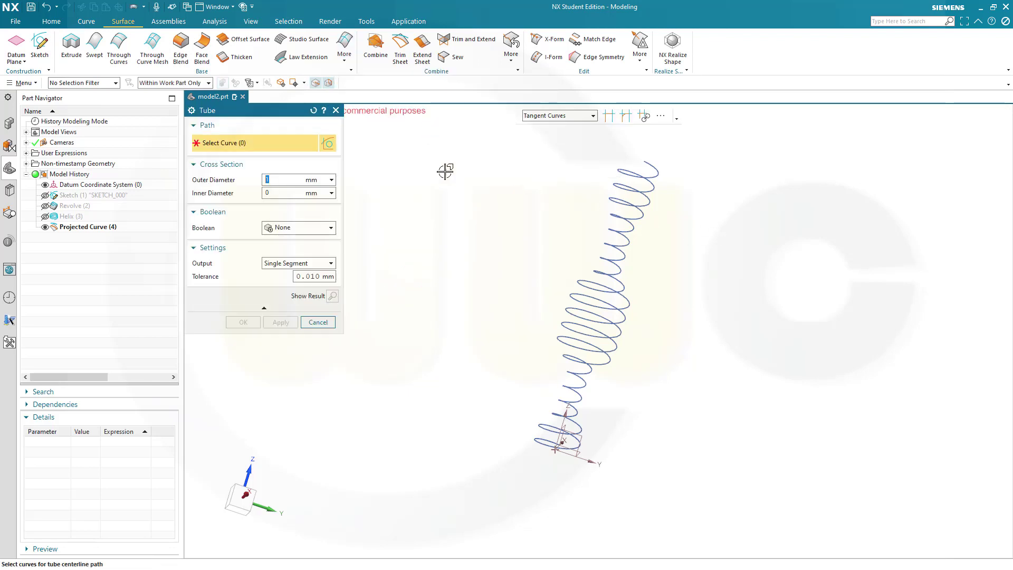
{"action": "left_click", "coordinate": [654, 182]}
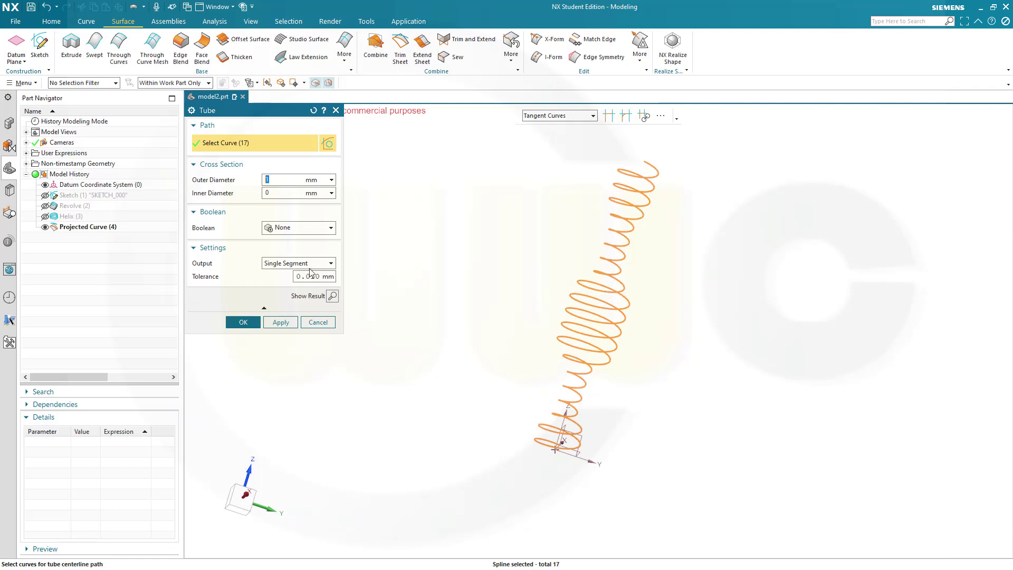
{"action": "left_click", "coordinate": [244, 323]}
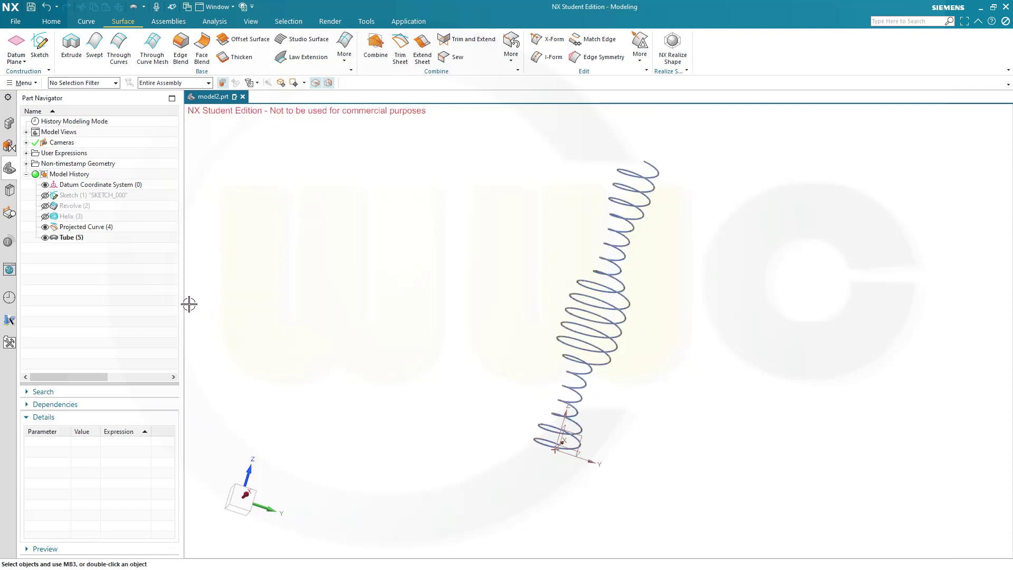
Step: Hide the projected curve that runs inside the tube
{"action": "left_click", "coordinate": [45, 227]}
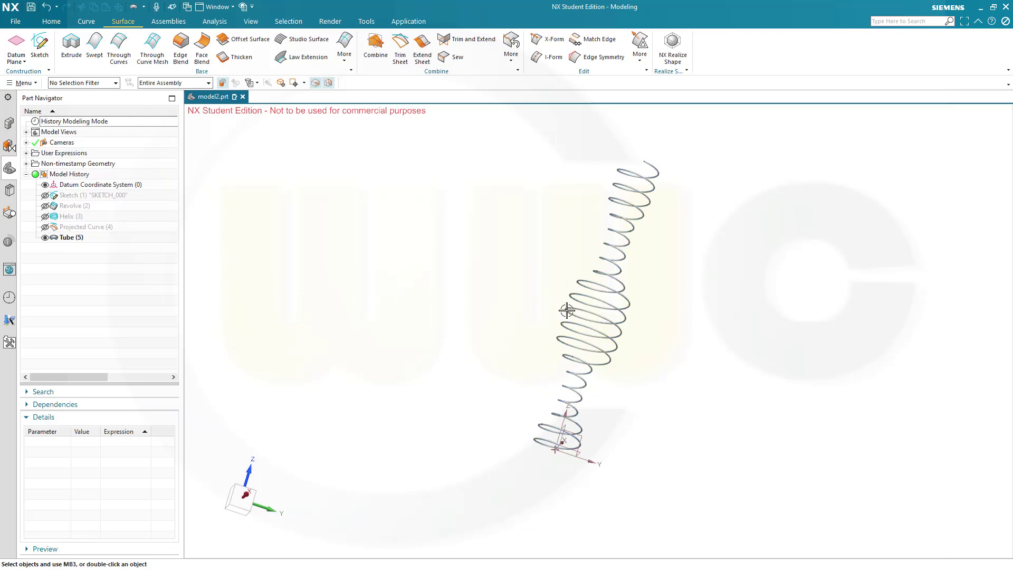
{"action": "scroll", "coordinate": [561, 310], "scroll_direction": "up", "scroll_amount": 1}
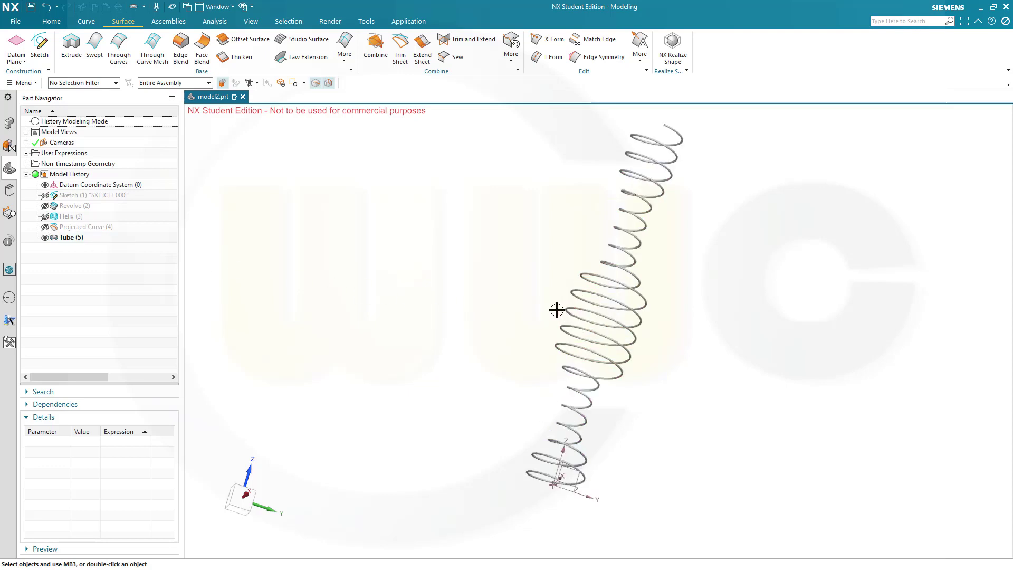
{"action": "middle_click_drag", "start_coordinate": [556, 310], "coordinate": [475, 233]}
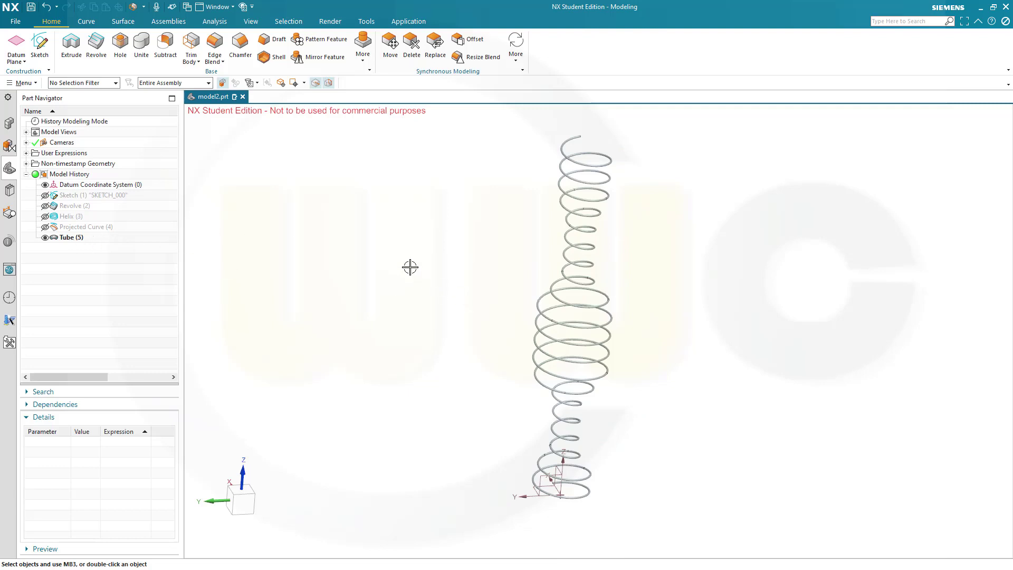
Step: Show the revolved sheet body and extend its upper and lower circular end edges by a 5 mm offset
{"action": "left_click", "coordinate": [46, 206]}
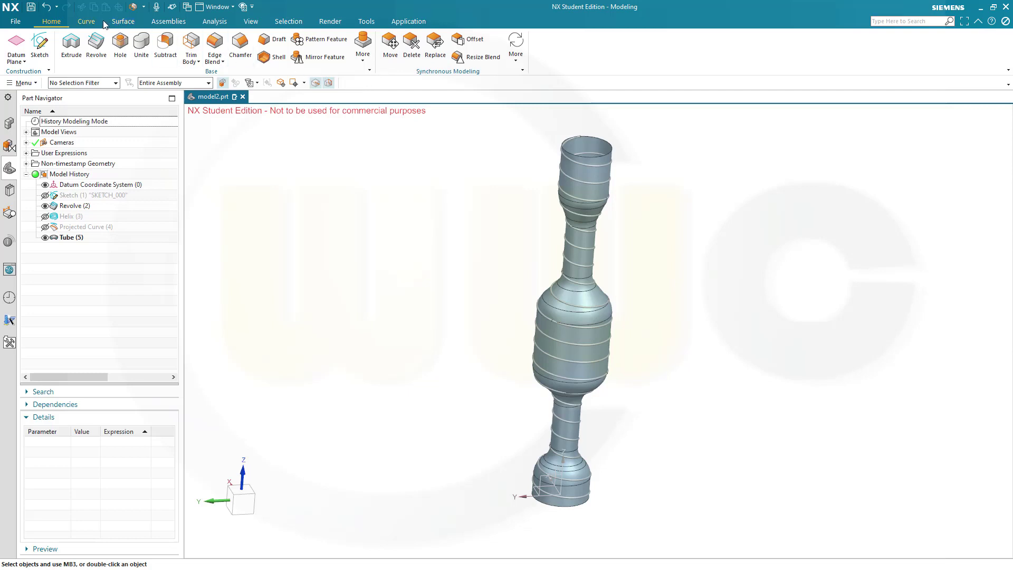
{"action": "left_click", "coordinate": [121, 22]}
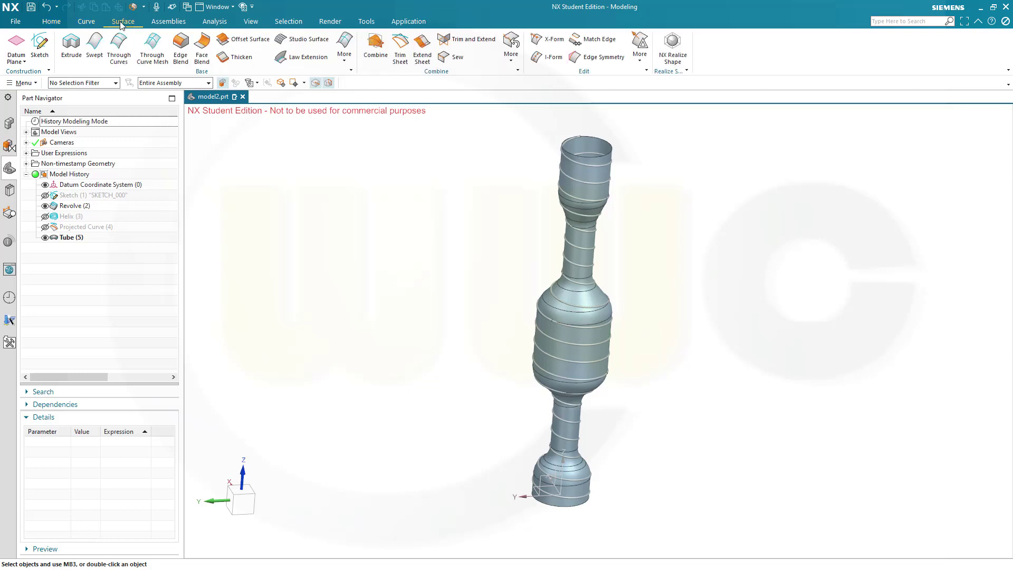
{"action": "left_click", "coordinate": [422, 48]}
{"action": "left_click", "coordinate": [602, 136]}
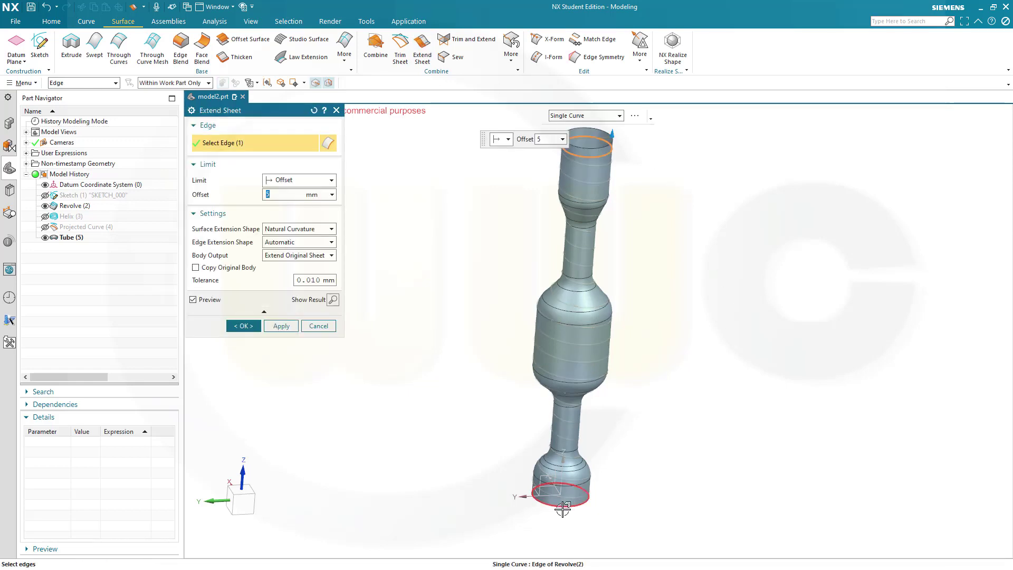
{"action": "left_click", "coordinate": [564, 508]}
{"action": "left_click", "coordinate": [242, 329]}
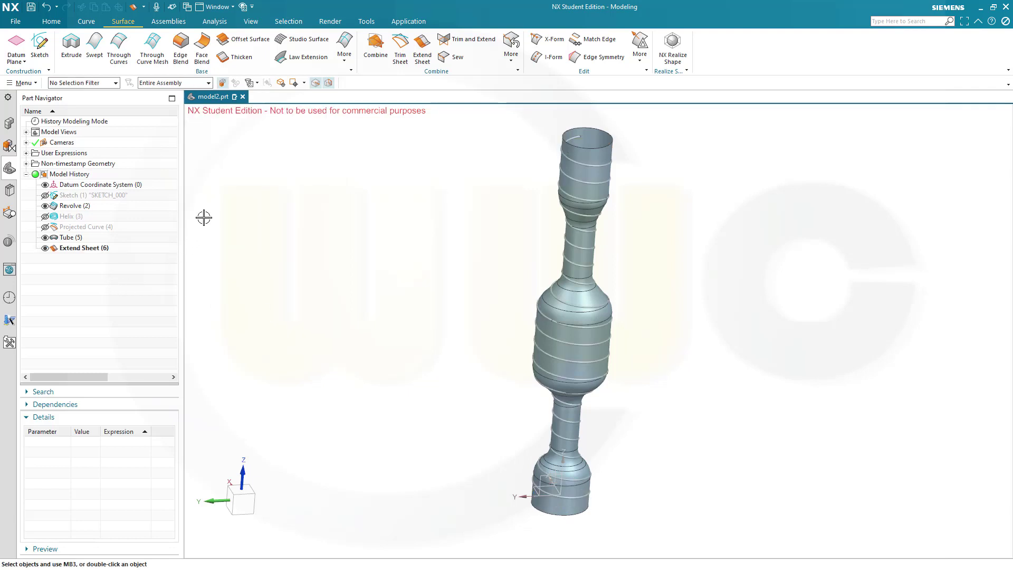
Step: Start an Offset Surface on all body faces of the extended revolved sheet
{"action": "left_click", "coordinate": [242, 39]}
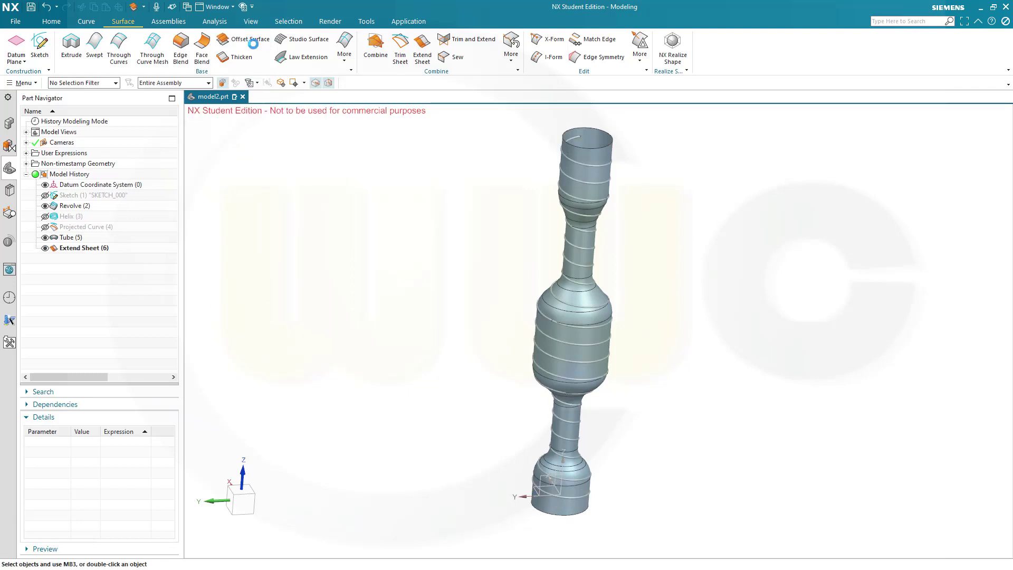
{"action": "left_click", "coordinate": [89, 249]}
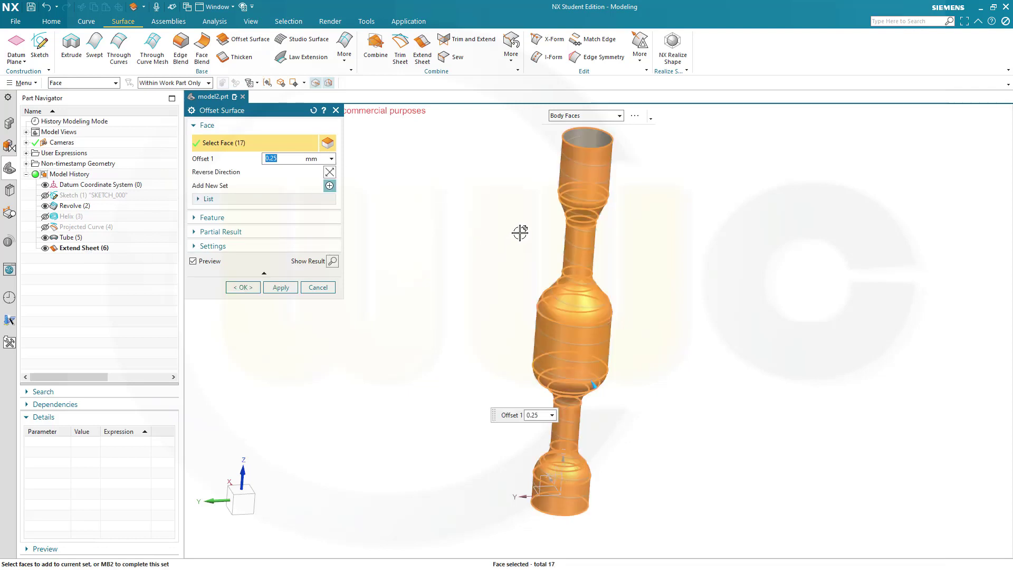
{"action": "scroll", "coordinate": [522, 233], "scroll_direction": "up", "scroll_amount": 3}
{"action": "middle_click_drag", "start_coordinate": [525, 235], "coordinate": [516, 269]}
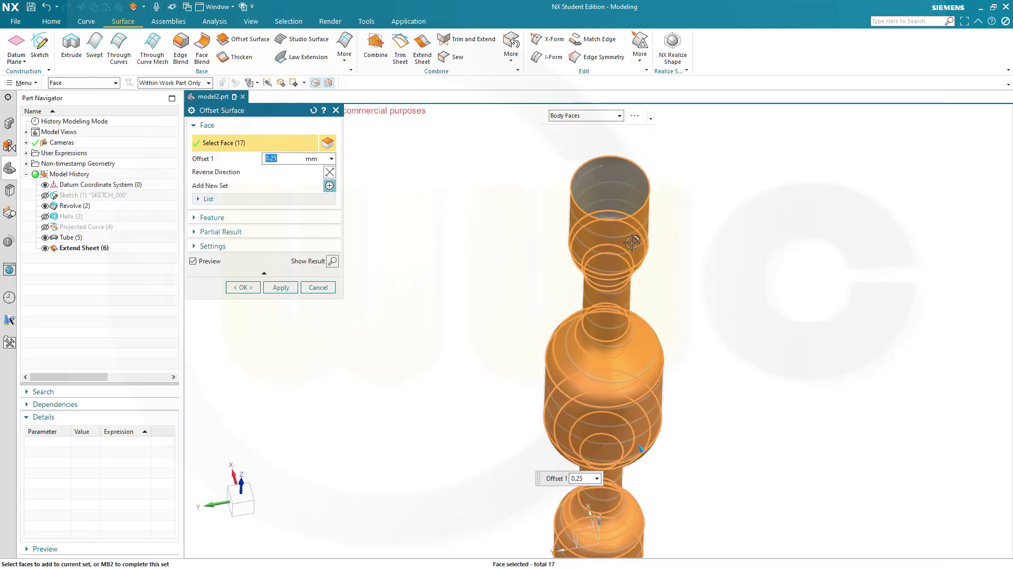
{"action": "scroll", "coordinate": [605, 240], "scroll_direction": "up", "scroll_amount": 3}
{"action": "middle_click_drag", "start_coordinate": [454, 242], "coordinate": [448, 259]}
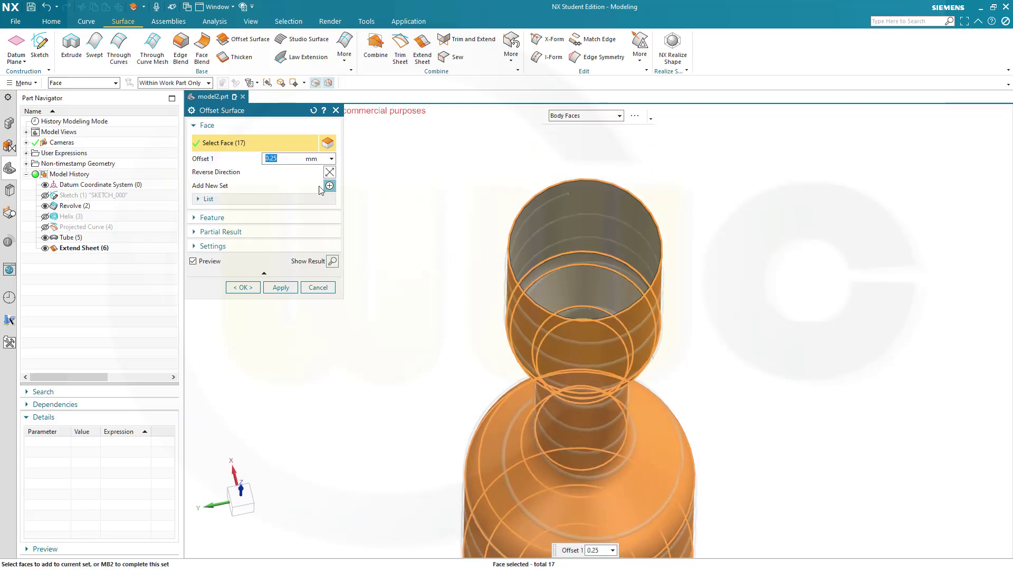
Step: Preview the sheet offset in both directions, using an exaggerated distance of 5 mm to compare inward and outward
{"action": "left_click", "coordinate": [329, 173]}
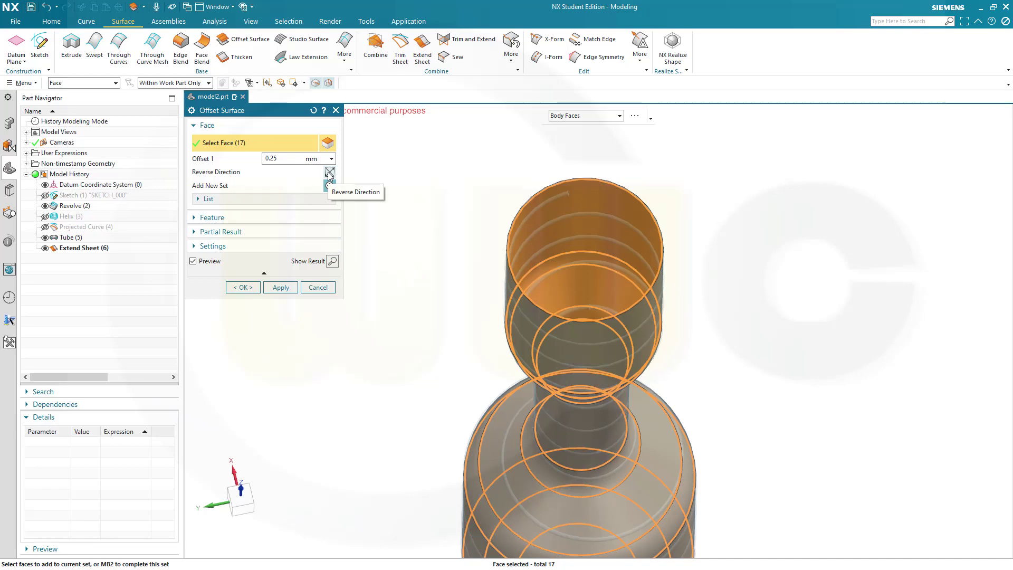
{"action": "left_click", "coordinate": [330, 173]}
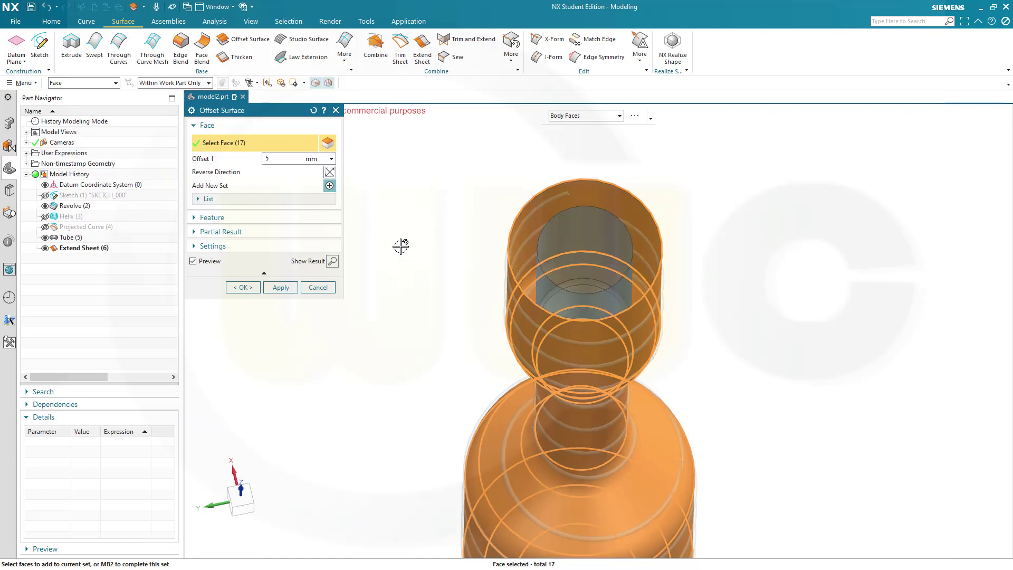
{"action": "left_click", "coordinate": [330, 173]}
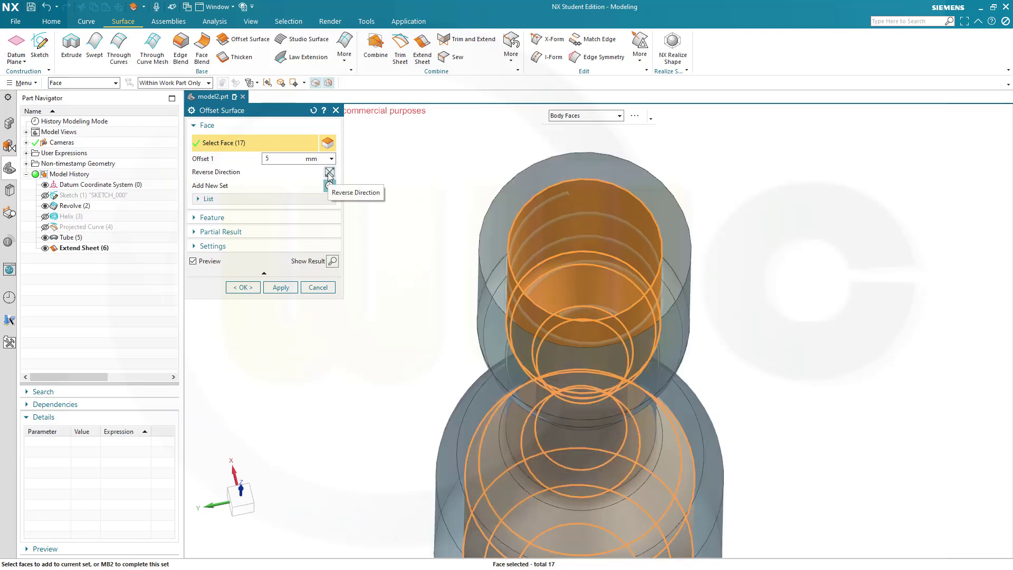
{"action": "left_click", "coordinate": [329, 173]}
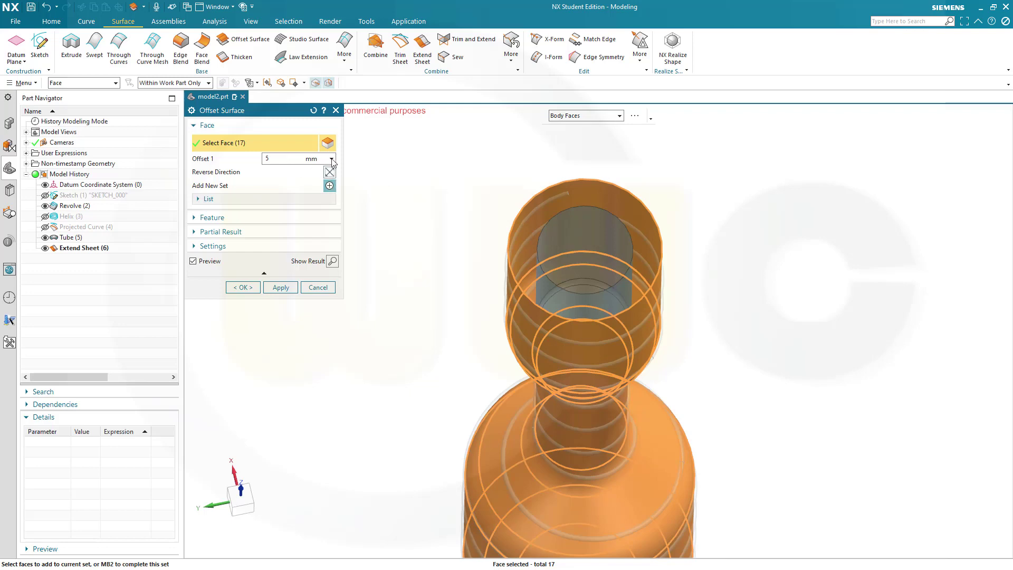
Step: Set the inward offset distance with the formula wire_diameter/4 and apply the offset surface
{"action": "left_click", "coordinate": [331, 159]}
{"action": "left_click", "coordinate": [353, 188]}
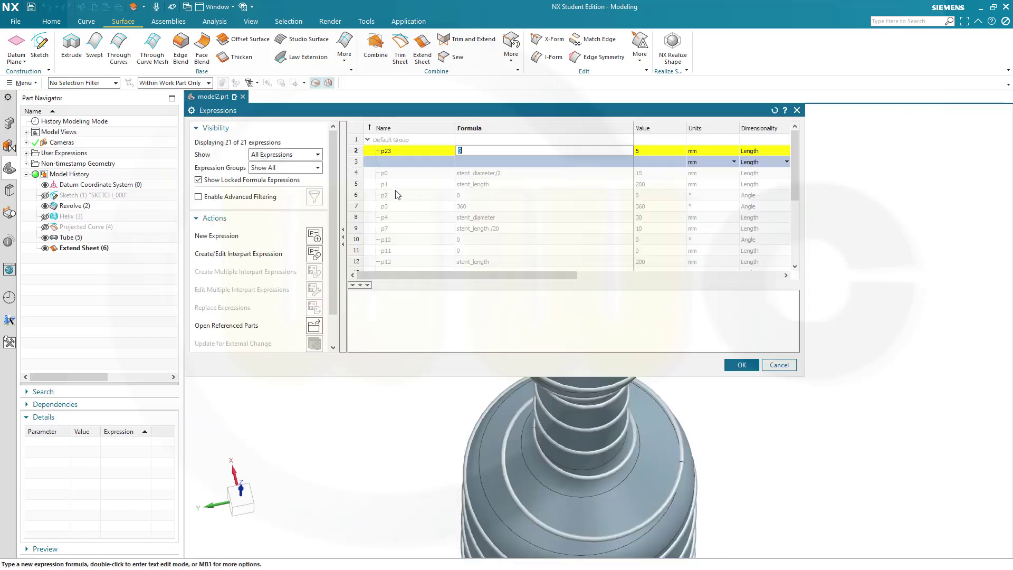
{"action": "type", "text": "w"}
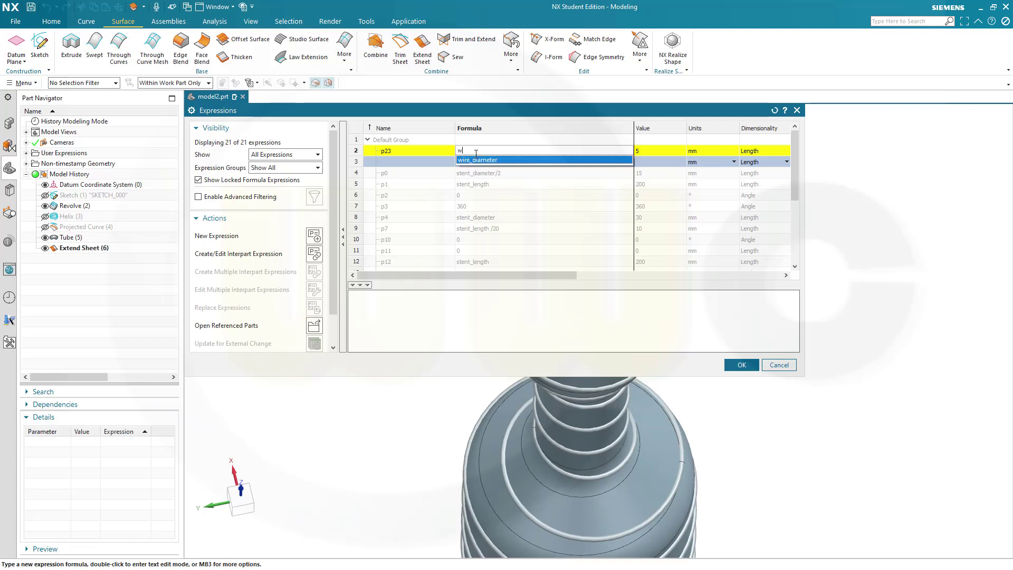
{"action": "left_click", "coordinate": [520, 161]}
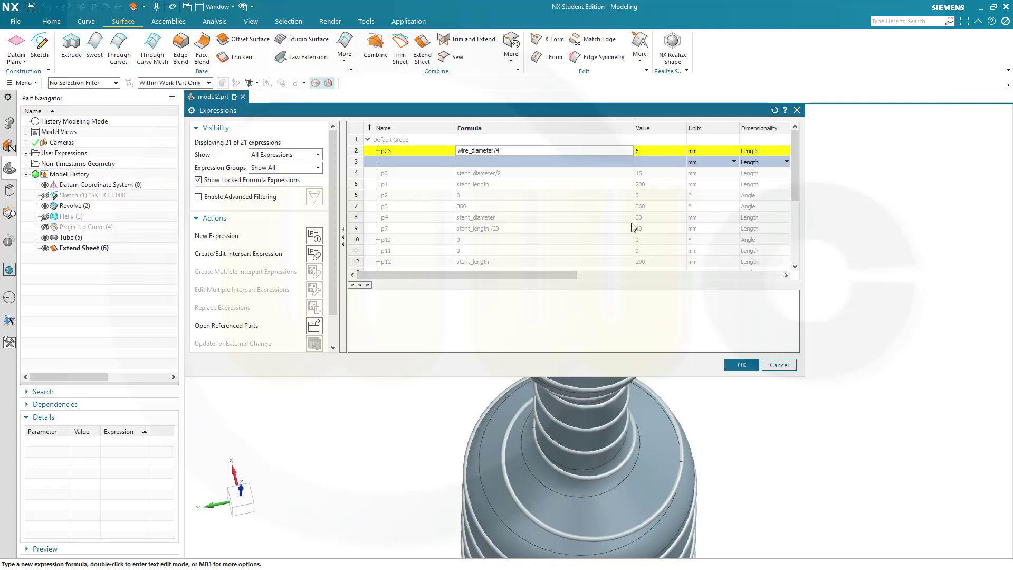
{"action": "left_click", "coordinate": [741, 365]}
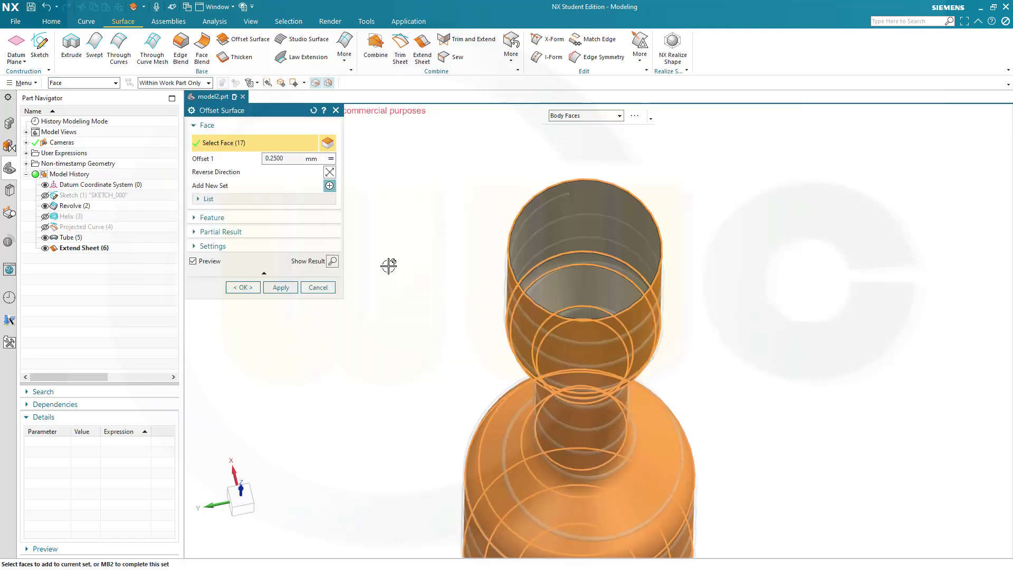
{"action": "left_click", "coordinate": [275, 288]}
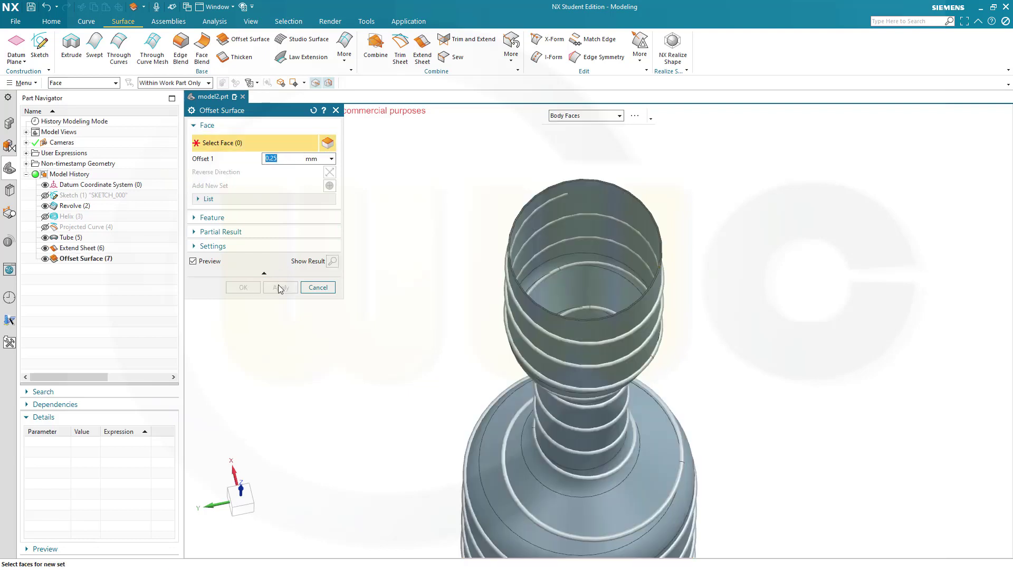
Step: Create a second offset surface from the extended sheet, directed outward, with the distance formula wire_diameter/4
{"action": "left_click", "coordinate": [80, 247]}
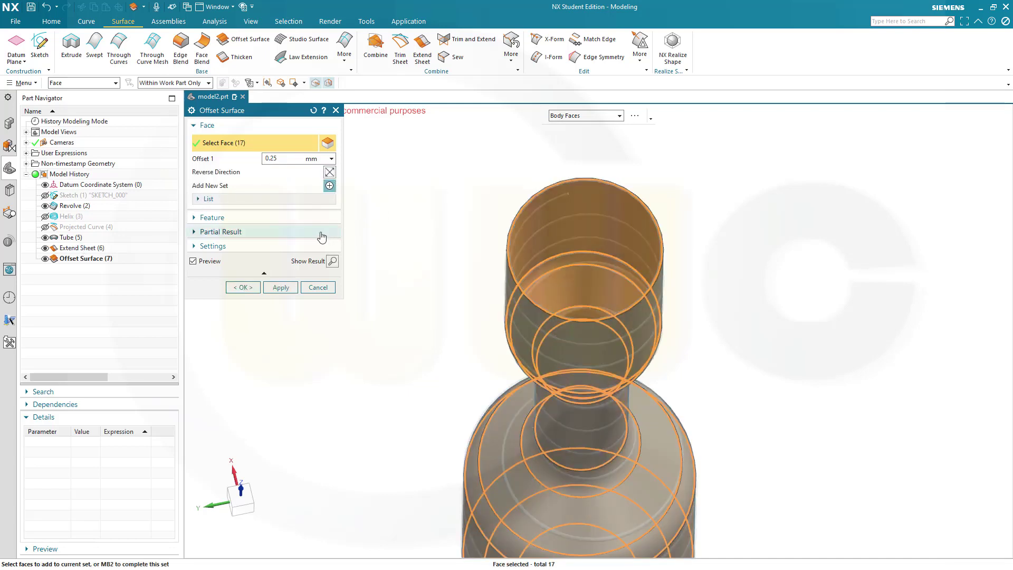
{"action": "left_click", "coordinate": [331, 159]}
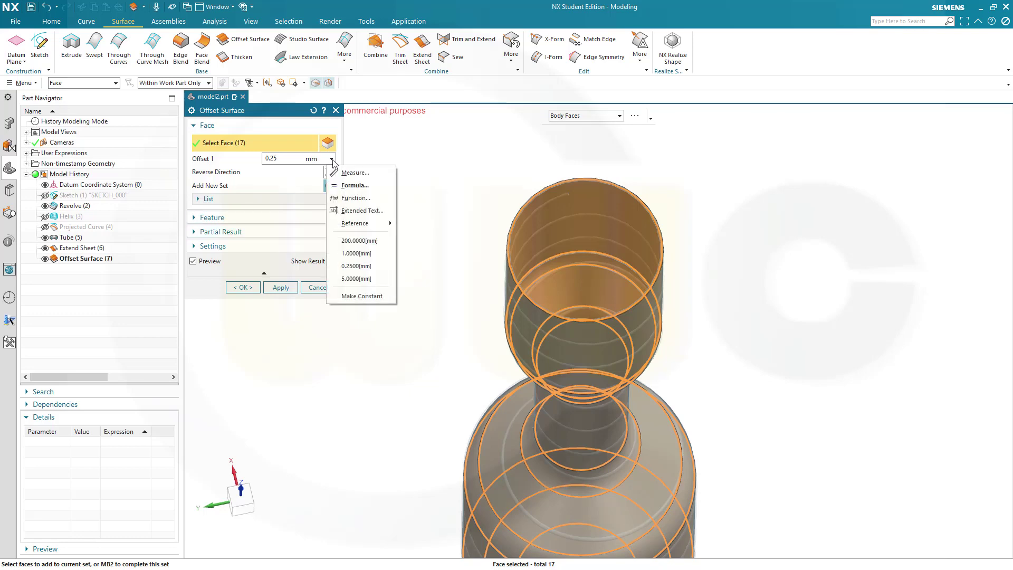
{"action": "left_click", "coordinate": [353, 186]}
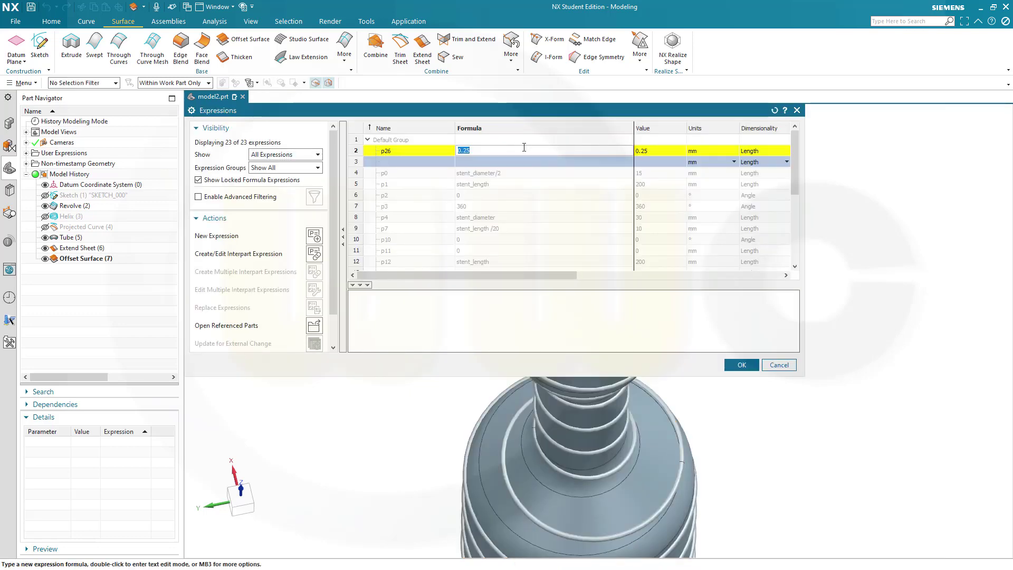
{"action": "type", "text": "w"}
{"action": "left_click", "coordinate": [502, 160]}
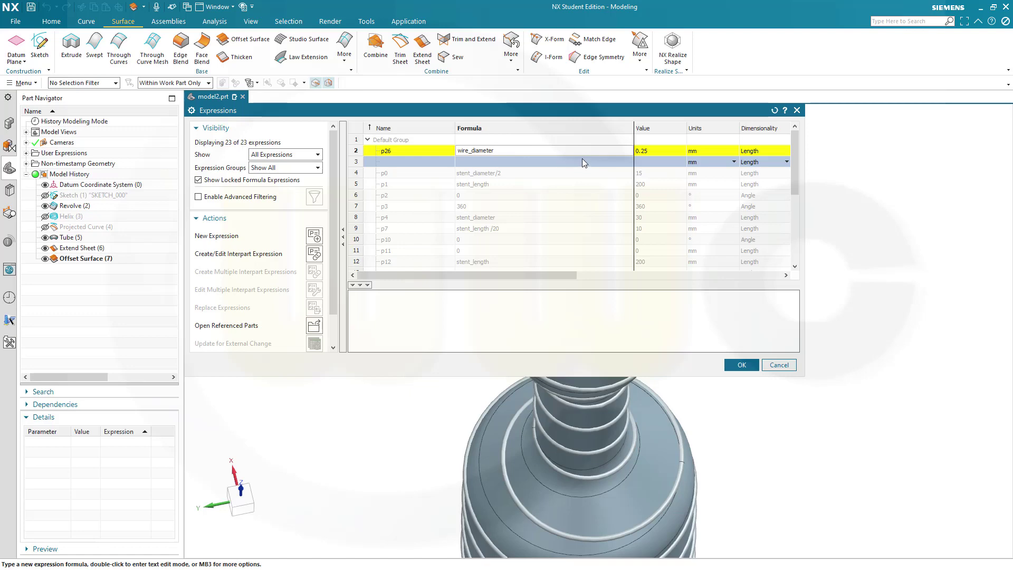
{"action": "type", "text": "/4"}
{"action": "left_click", "coordinate": [737, 368]}
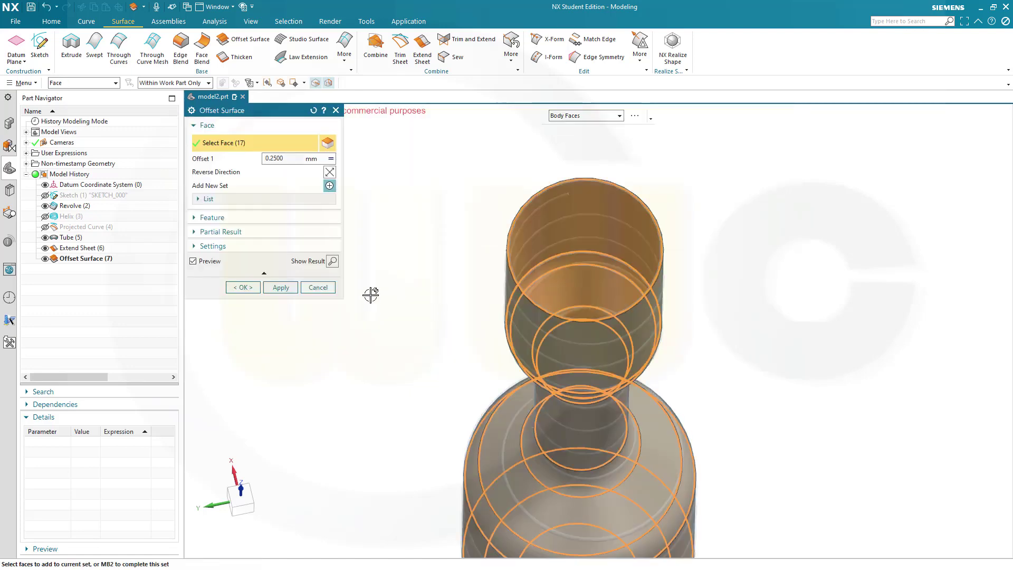
{"action": "left_click", "coordinate": [243, 287]}
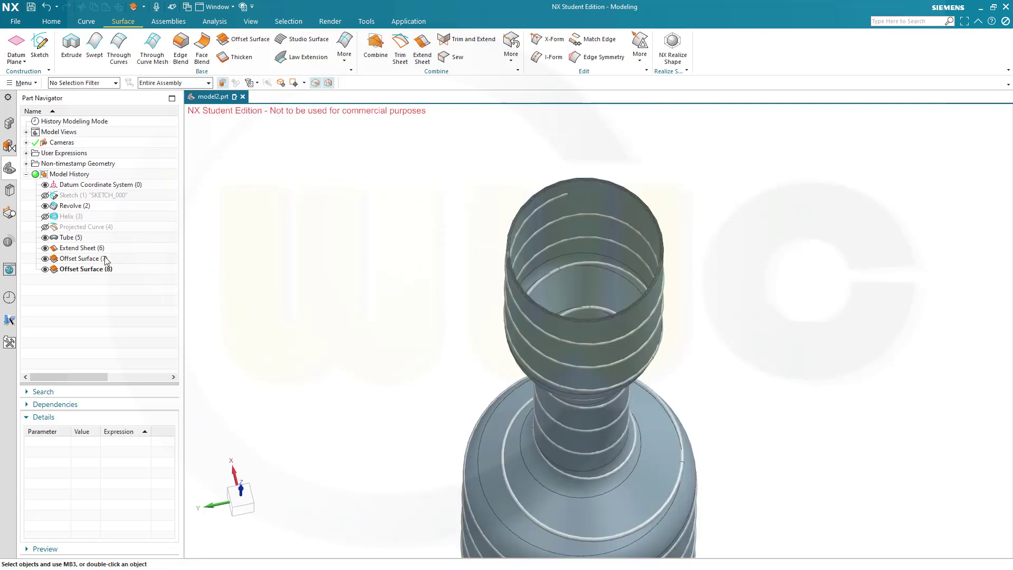
Step: Hide the original revolved sheet and trim the tube body with all faces of the inner offset surface
{"action": "left_click", "coordinate": [45, 207]}
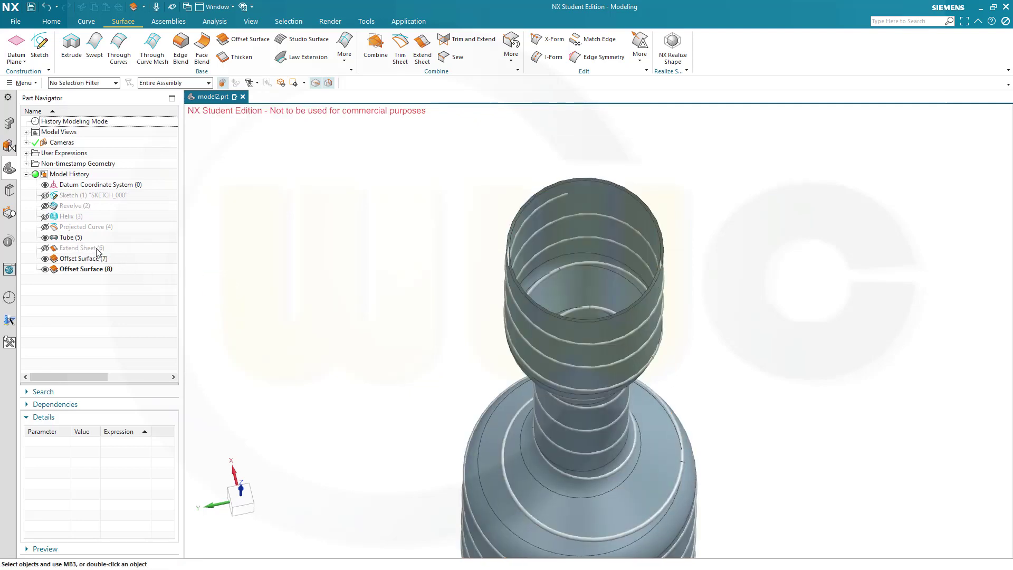
{"action": "scroll", "coordinate": [519, 343], "scroll_direction": "up", "scroll_amount": 3}
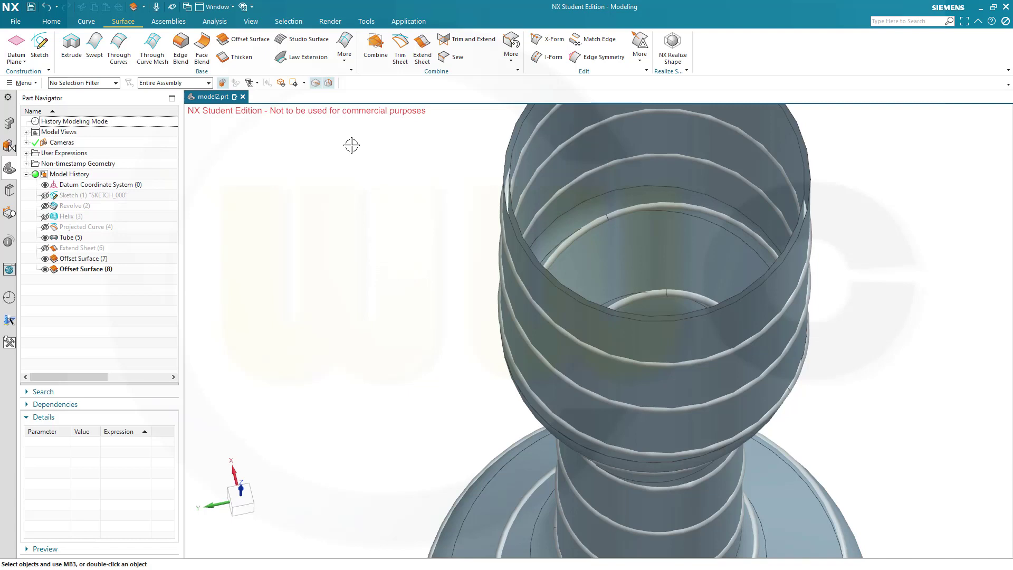
{"action": "left_click", "coordinate": [51, 21]}
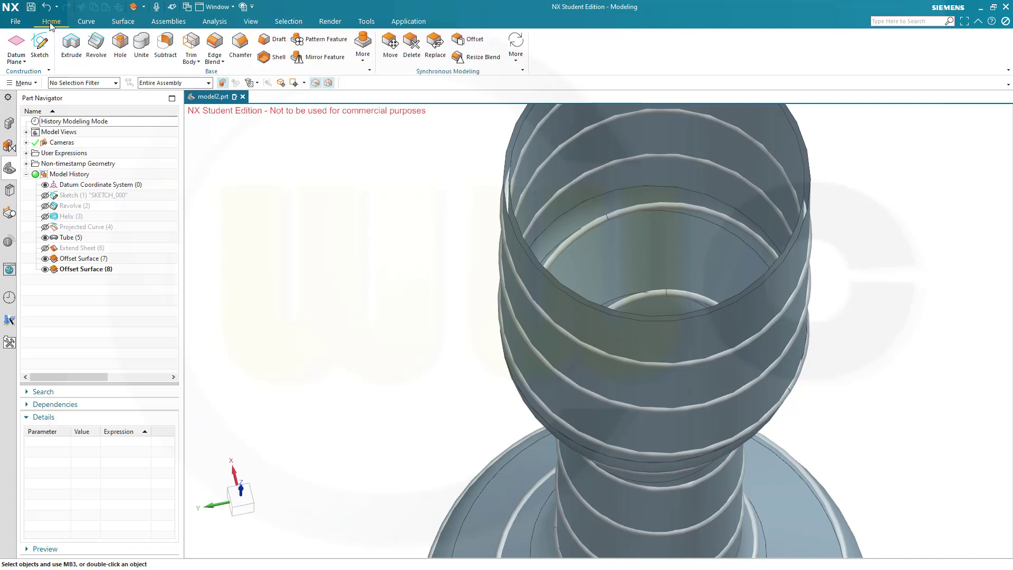
{"action": "left_click", "coordinate": [186, 47]}
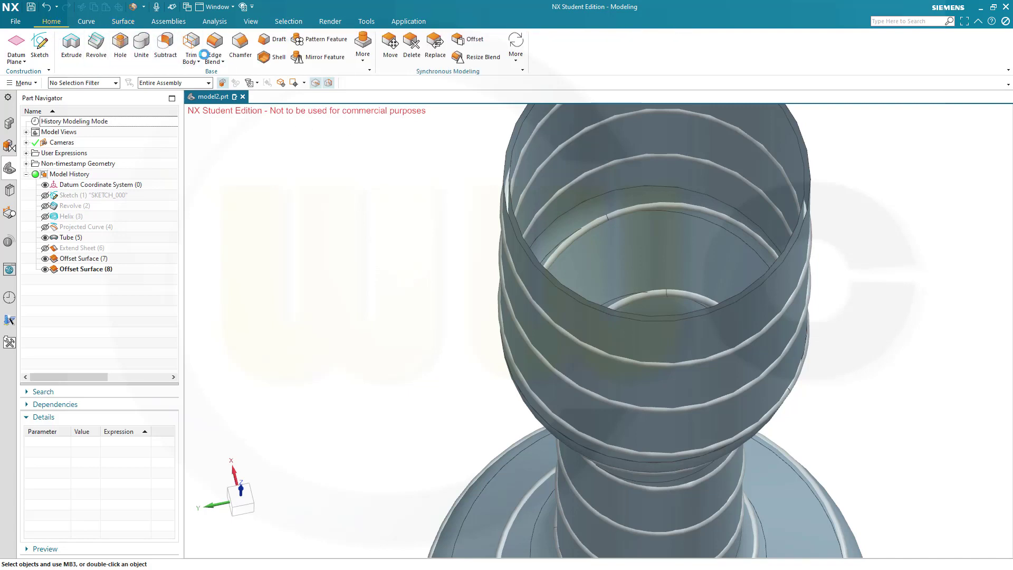
{"action": "left_click", "coordinate": [67, 237]}
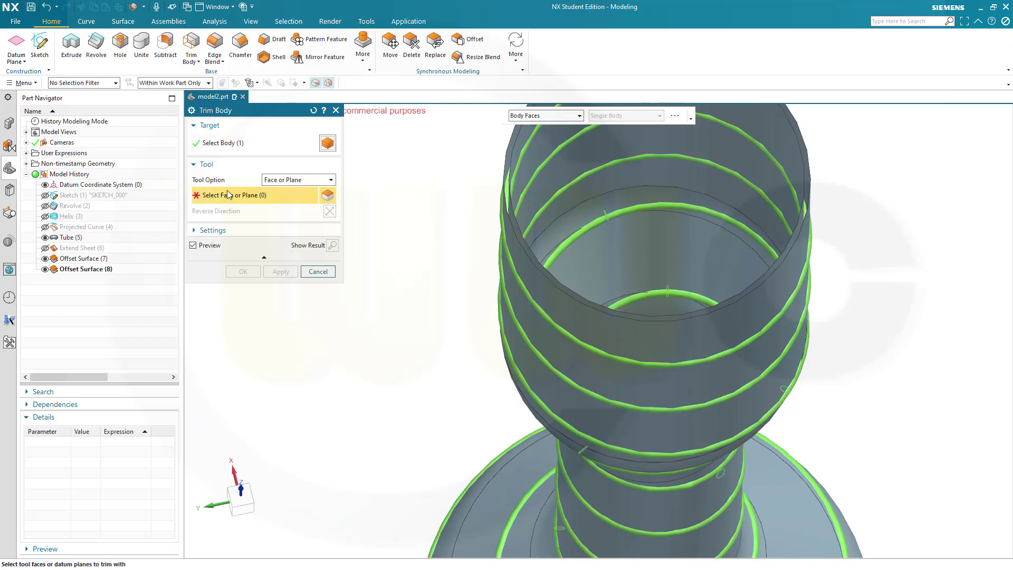
{"action": "left_click", "coordinate": [521, 144]}
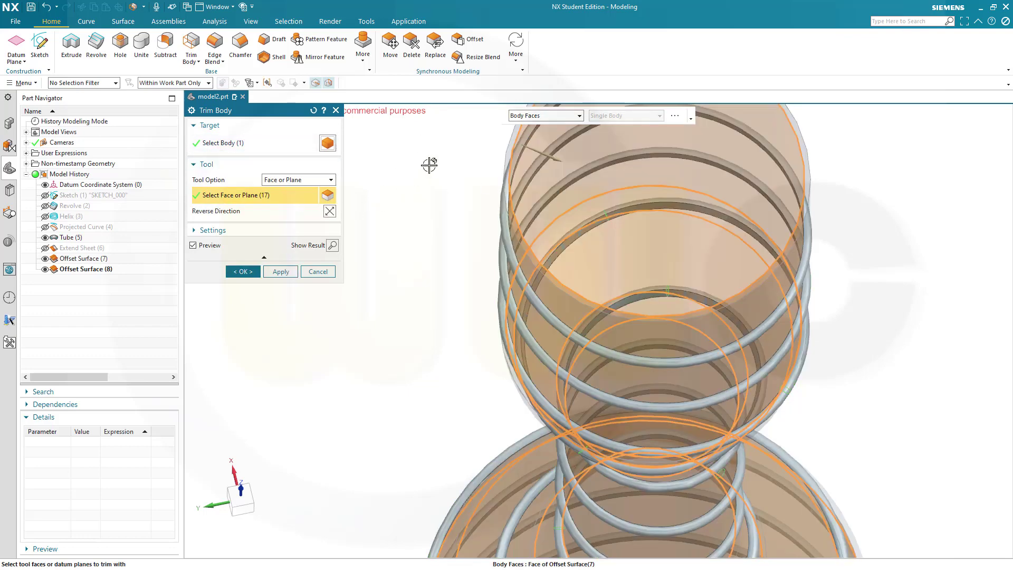
{"action": "left_click", "coordinate": [281, 272]}
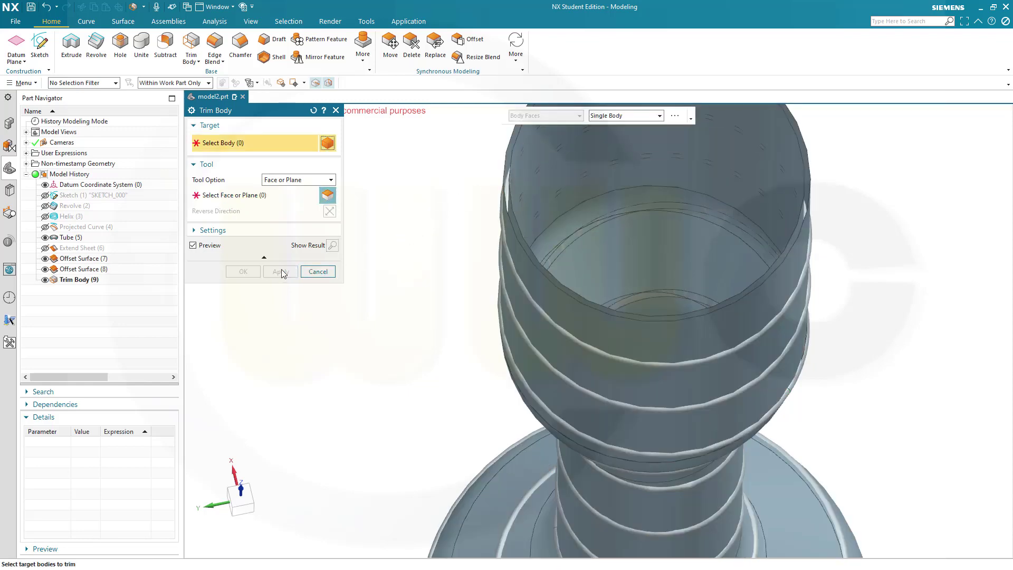
Step: Trim the tube body with all faces of the outer offset surface in the reversed direction, and hide both offset surfaces
{"action": "left_click", "coordinate": [77, 280]}
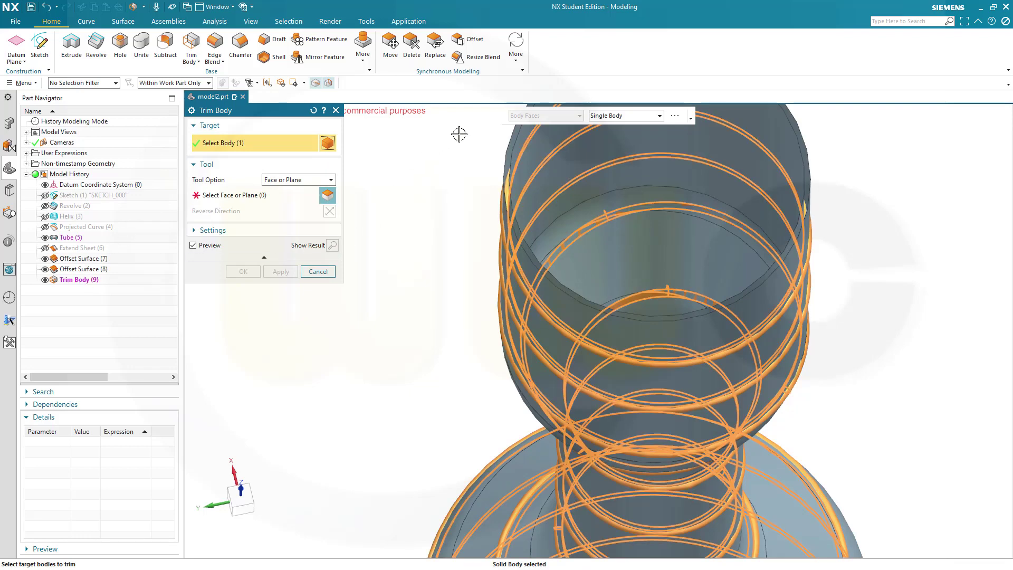
{"action": "left_click", "coordinate": [506, 142]}
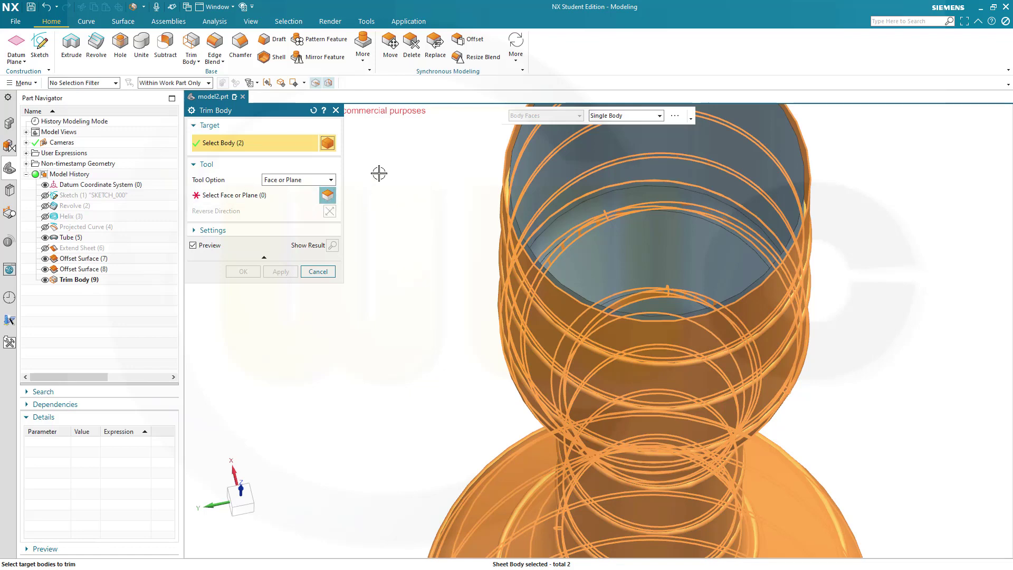
{"action": "left_click", "coordinate": [501, 166], "text": "shift"}
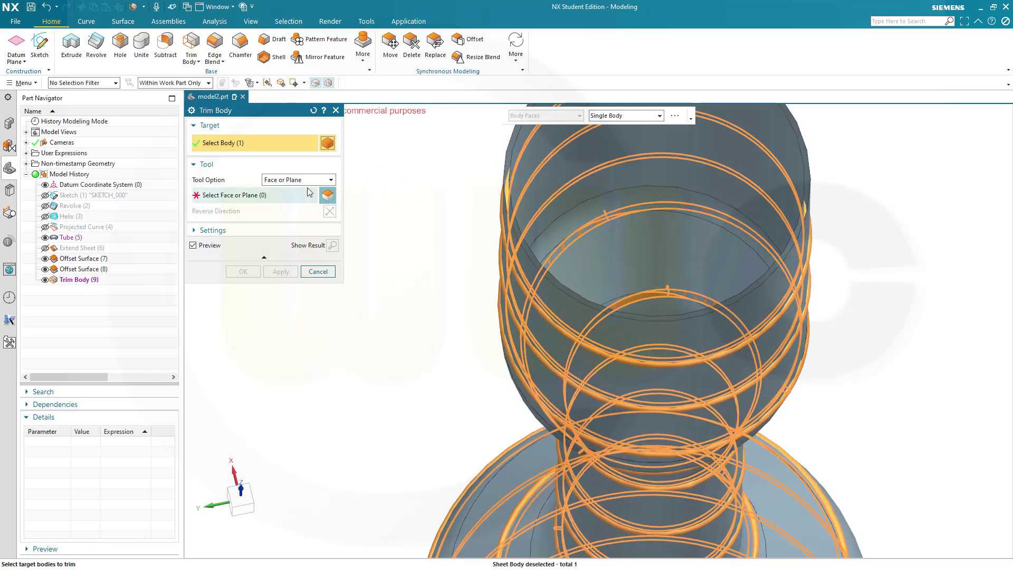
{"action": "left_click", "coordinate": [221, 195]}
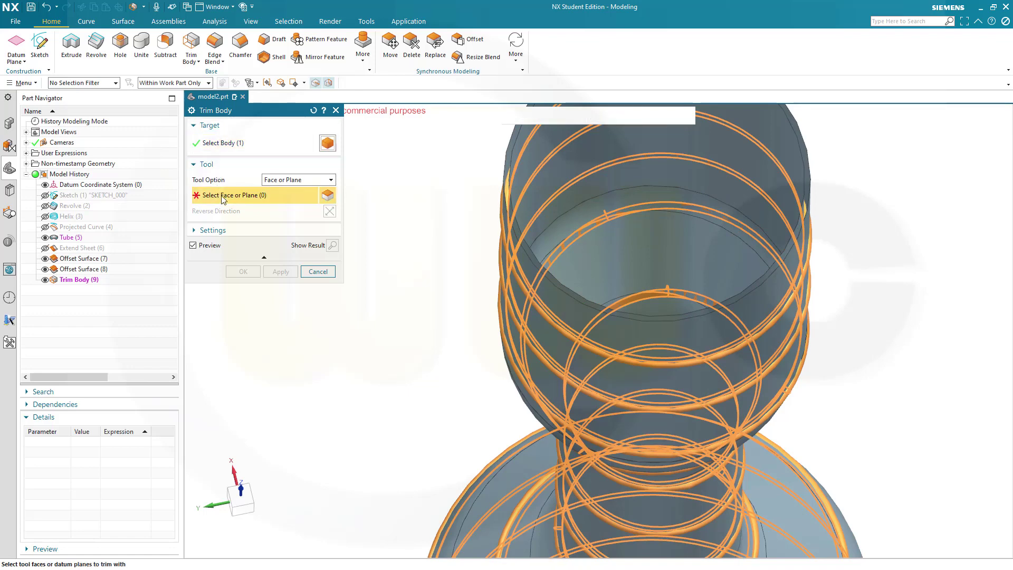
{"action": "left_click", "coordinate": [494, 158]}
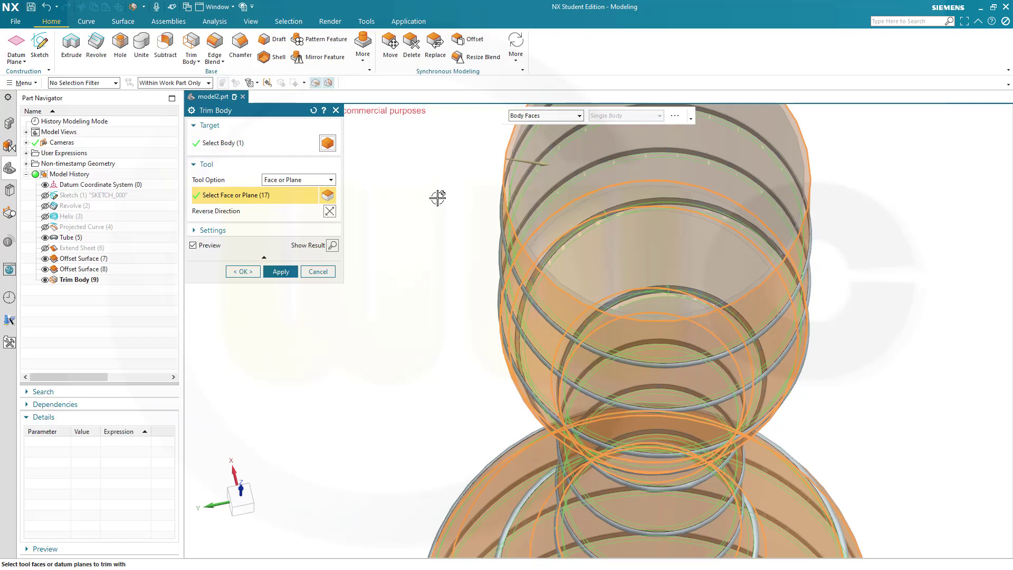
{"action": "left_click", "coordinate": [330, 211]}
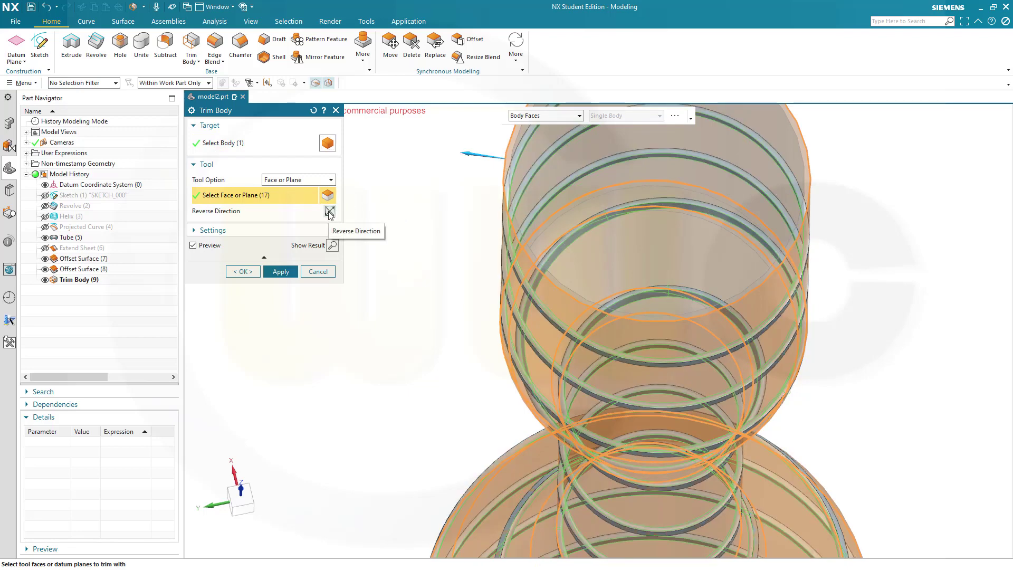
{"action": "left_click", "coordinate": [242, 272]}
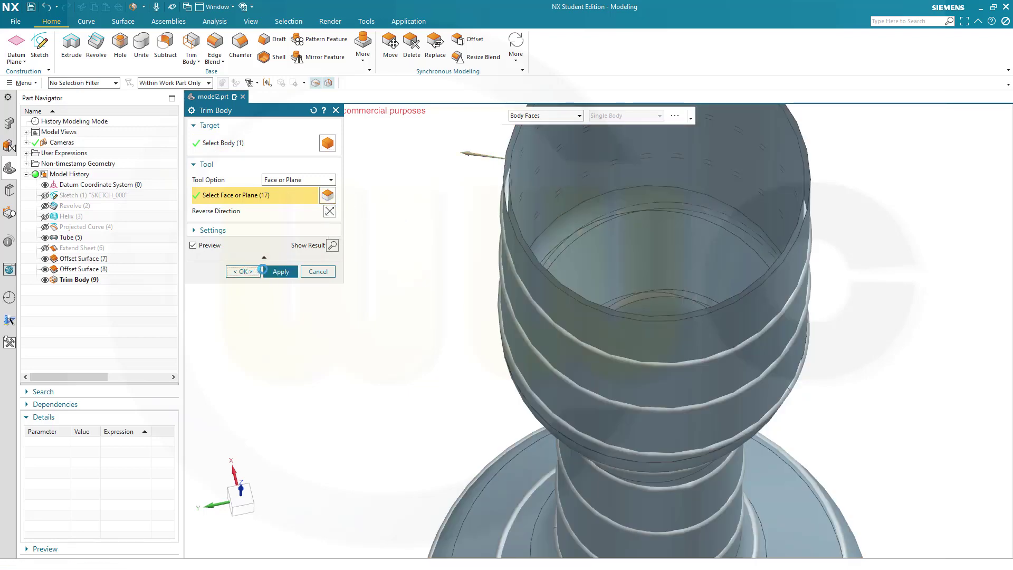
{"action": "left_click", "coordinate": [46, 259]}
{"action": "left_click", "coordinate": [45, 269]}
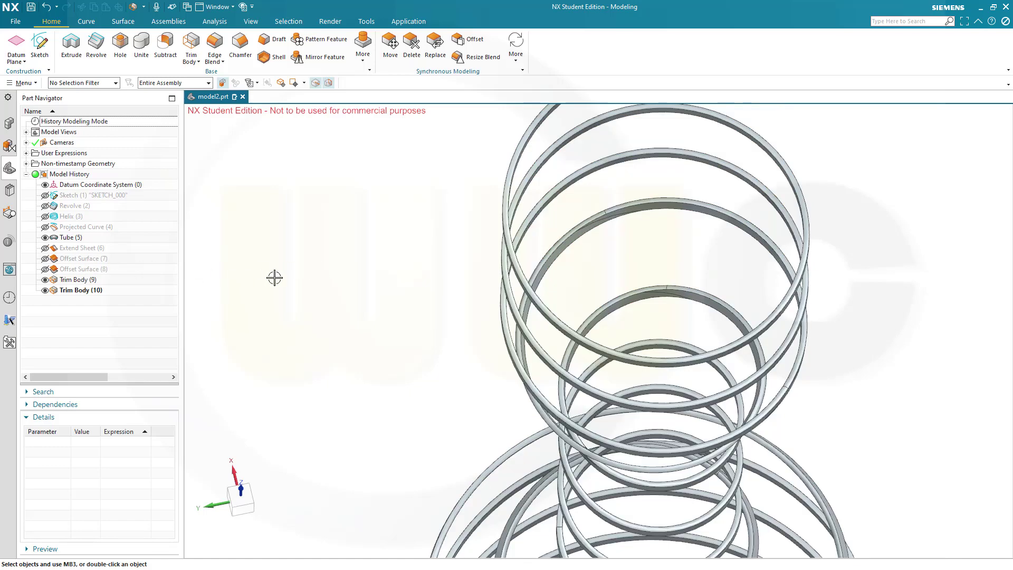
Step: Examine the trimmed helical wire and its flattened profile along the full length
{"action": "scroll", "coordinate": [373, 288], "scroll_direction": "down", "scroll_amount": 3}
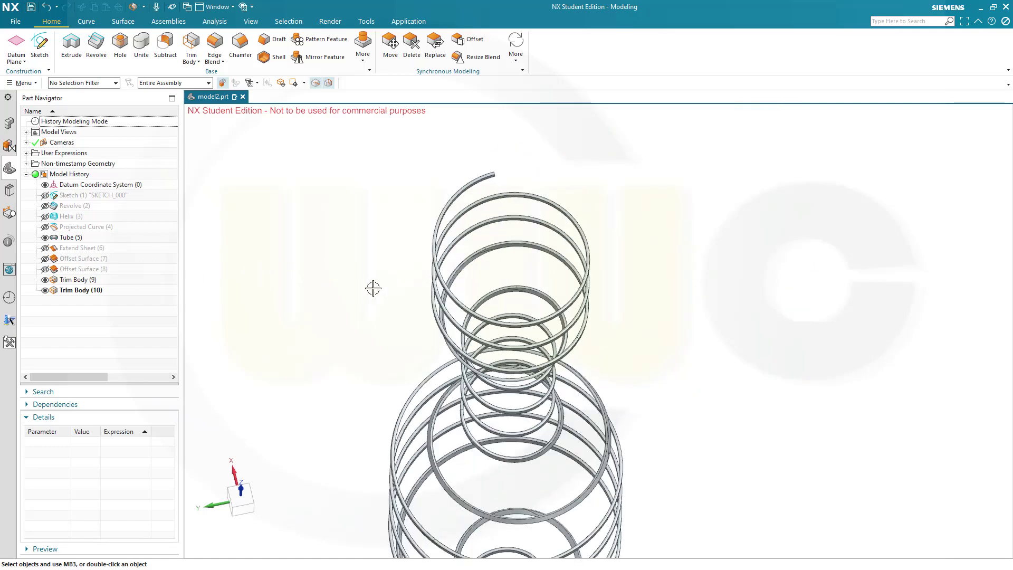
{"action": "middle_click_drag", "start_coordinate": [377, 296], "coordinate": [447, 257]}
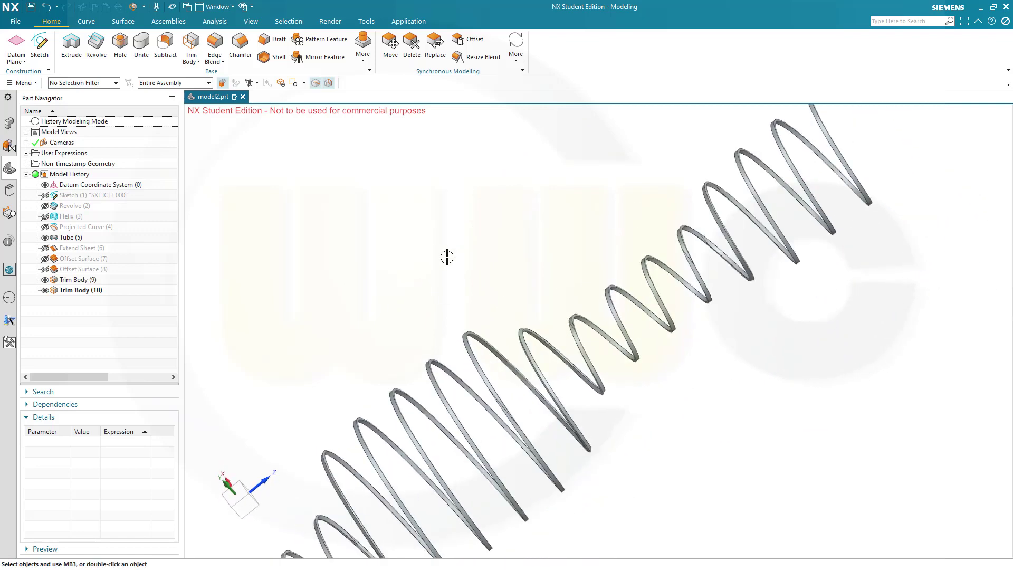
{"action": "scroll", "coordinate": [447, 257], "scroll_direction": "down", "scroll_amount": 3}
{"action": "middle_click_drag", "start_coordinate": [527, 341], "coordinate": [603, 406], "text": "shift"}
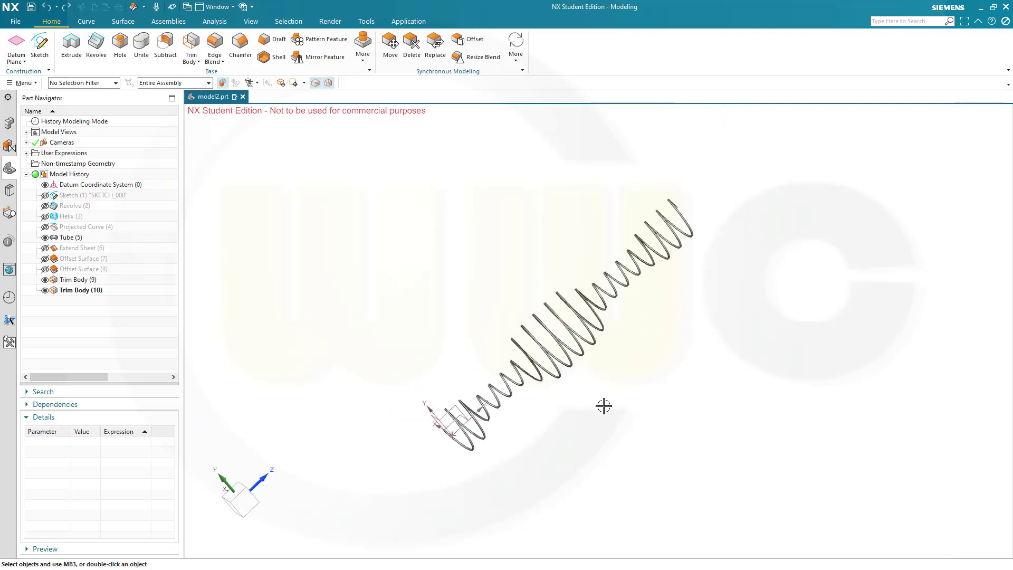
{"action": "scroll", "coordinate": [603, 406], "scroll_direction": "up", "scroll_amount": 1}
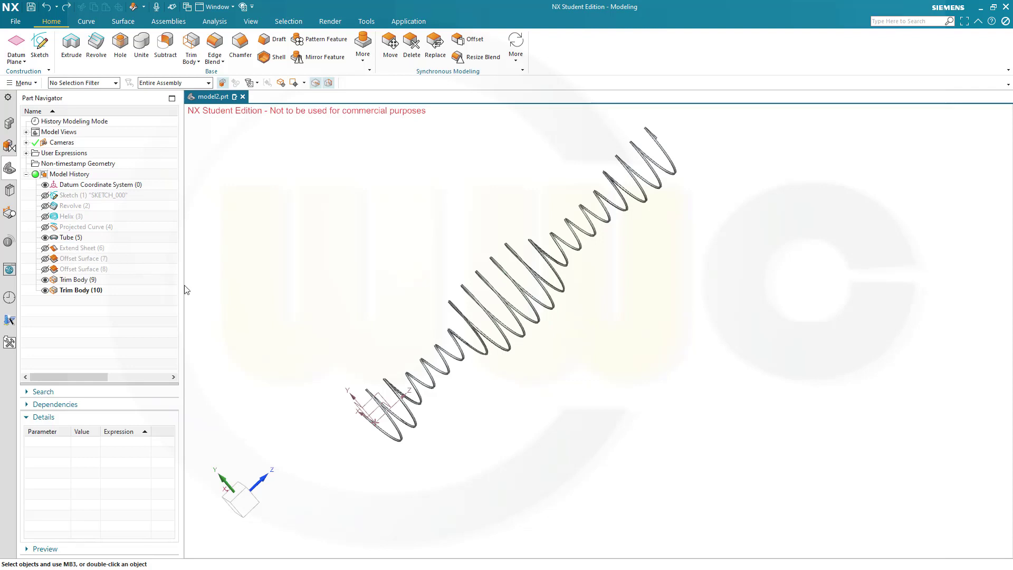
{"action": "scroll", "coordinate": [306, 308], "scroll_direction": "down", "scroll_amount": 1}
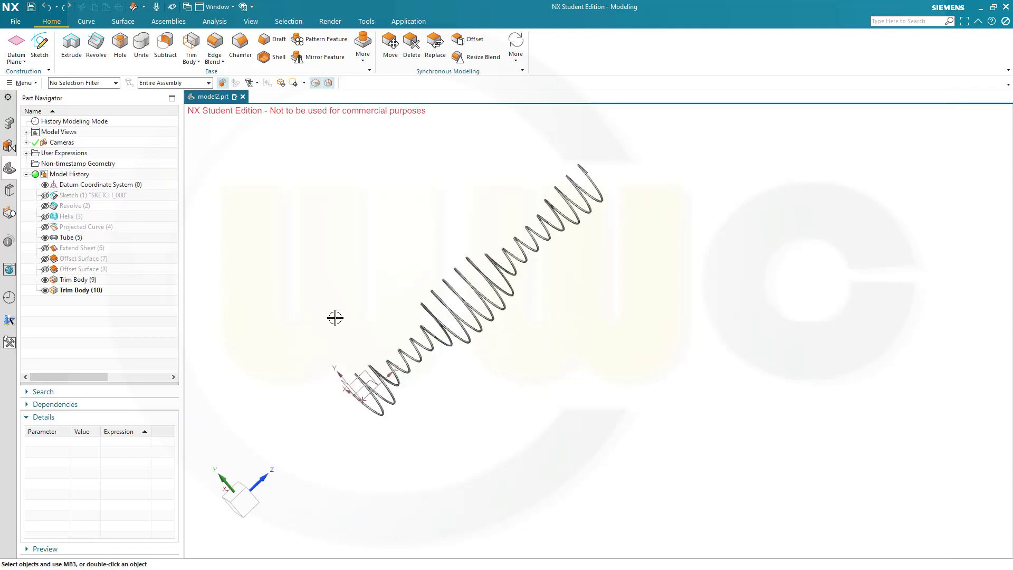
{"action": "scroll", "coordinate": [335, 318], "scroll_direction": "up", "scroll_amount": 1}
{"action": "middle_click_drag", "start_coordinate": [425, 330], "coordinate": [416, 305]}
{"action": "scroll", "coordinate": [417, 306], "scroll_direction": "down", "scroll_amount": 1}
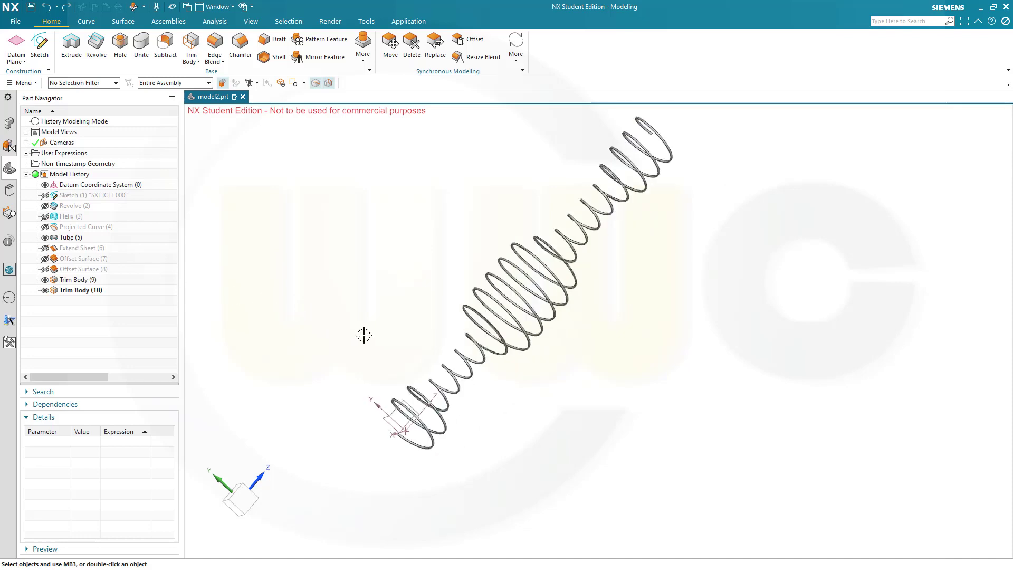
{"action": "mouse_move", "coordinate": [363, 336]}
{"action": "middle_mouse_down"}
{"action": "mouse_move", "coordinate": [371, 369]}
{"action": "mouse_move", "coordinate": [391, 344]}
{"action": "mouse_move", "coordinate": [384, 327]}
{"action": "mouse_move", "coordinate": [382, 354]}
{"action": "middle_mouse_up"}
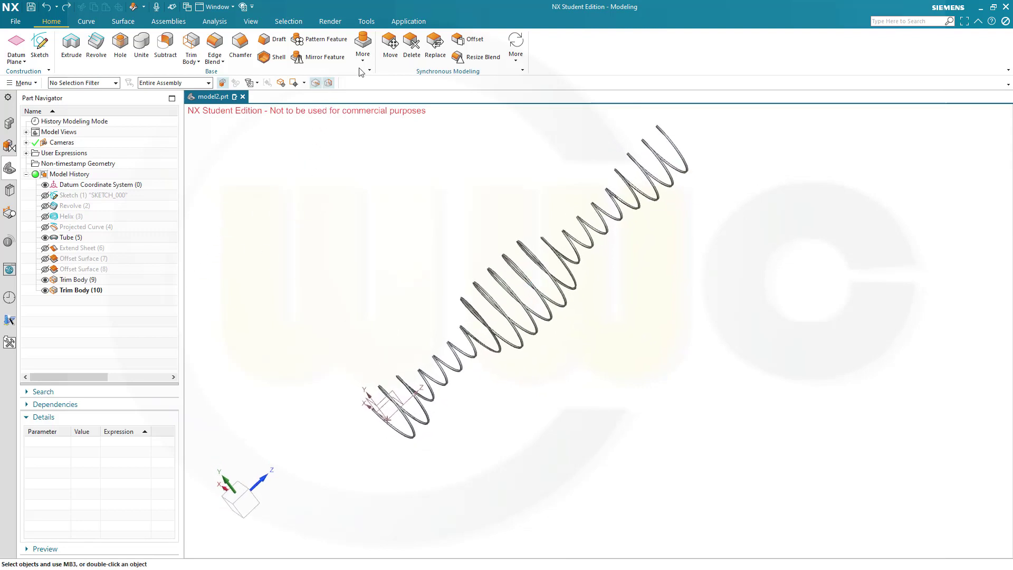
Step: Mirror the helical wire body about the XZ plane of the datum coordinate system using Mirror Geometry
{"action": "left_click", "coordinate": [363, 51]}
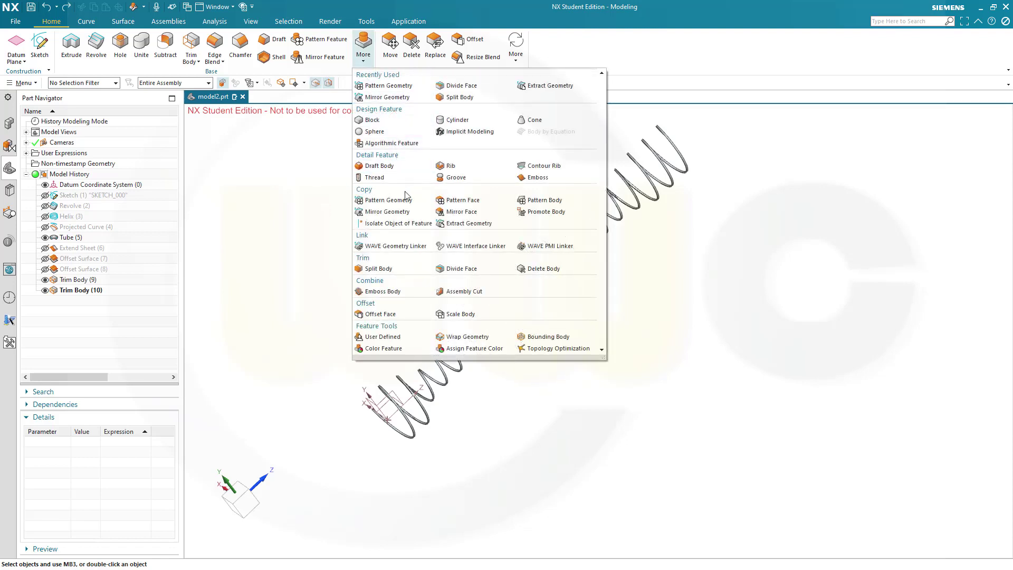
{"action": "left_click", "coordinate": [394, 211]}
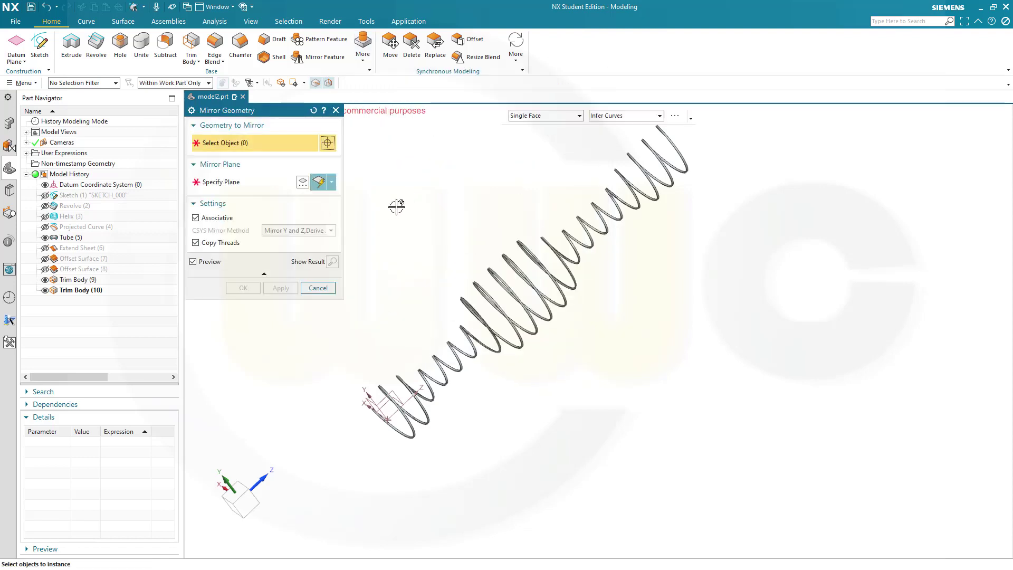
{"action": "left_click", "coordinate": [579, 220]}
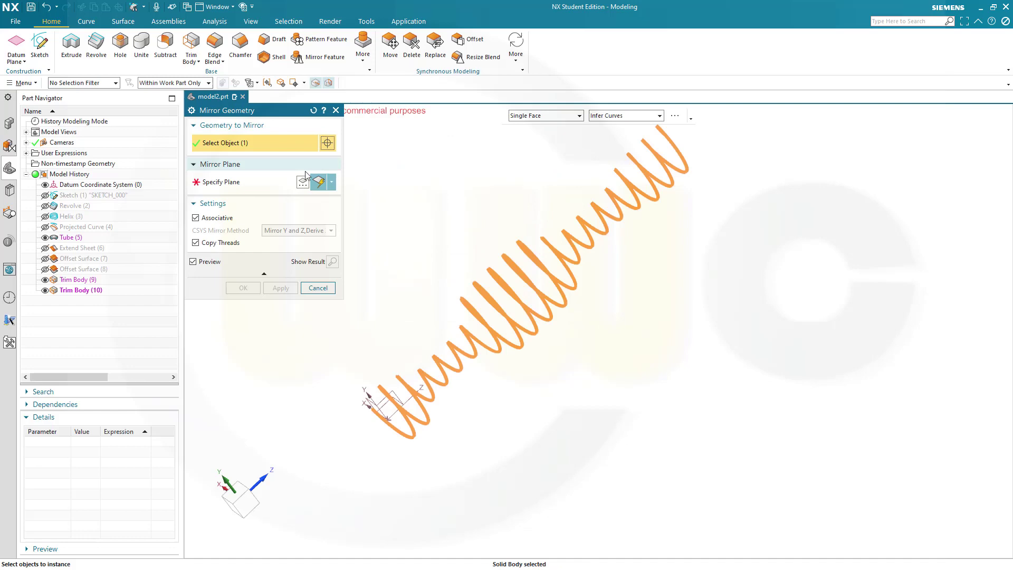
{"action": "left_click", "coordinate": [230, 184]}
{"action": "middle_click_drag", "start_coordinate": [330, 301], "coordinate": [363, 390]}
{"action": "left_click", "coordinate": [385, 410]}
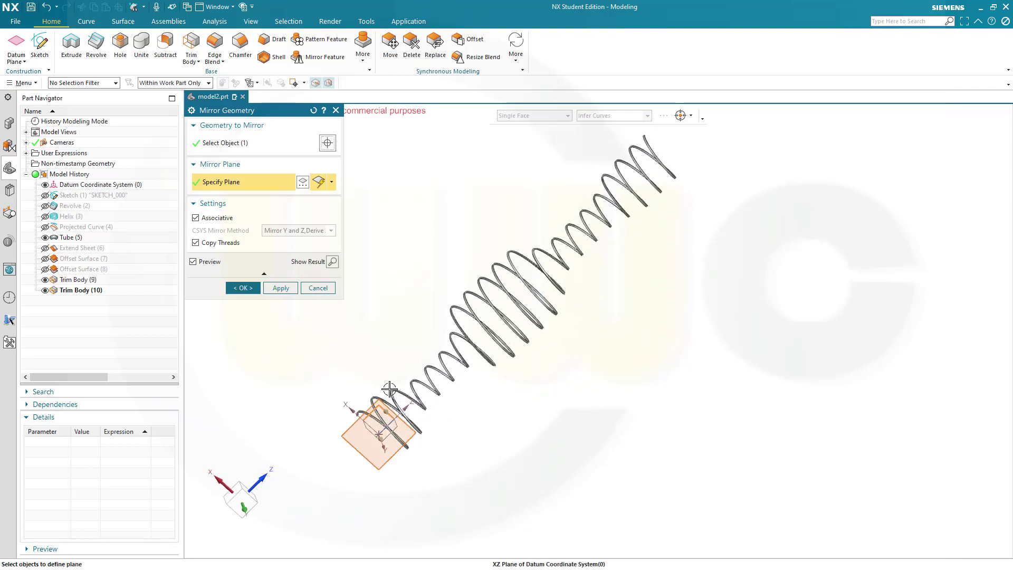
{"action": "left_click", "coordinate": [240, 288]}
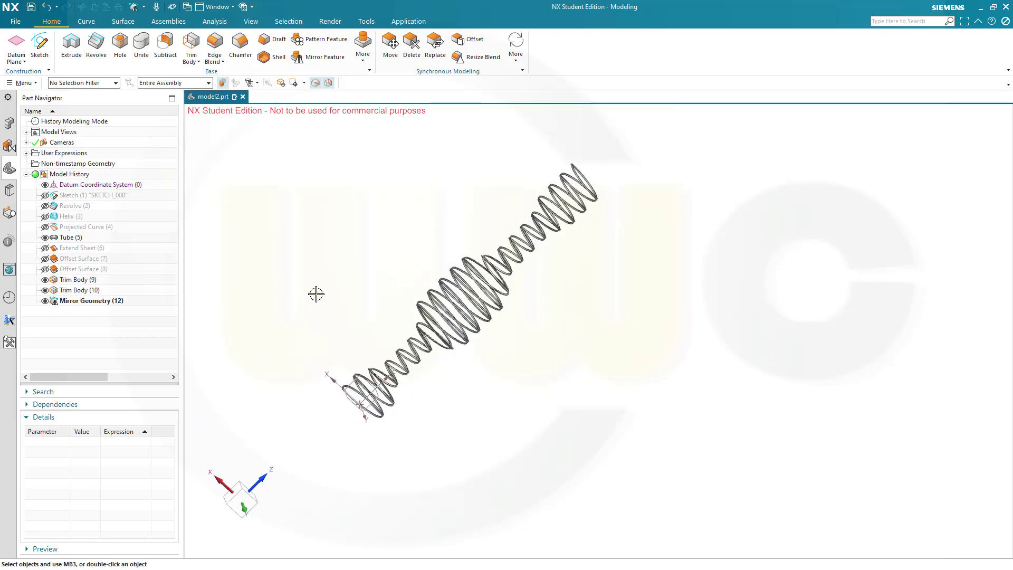
Step: Unite the original and mirrored helical wires, and turn off the timestamp order of the model history
{"action": "middle_click_drag", "start_coordinate": [316, 294], "coordinate": [287, 303]}
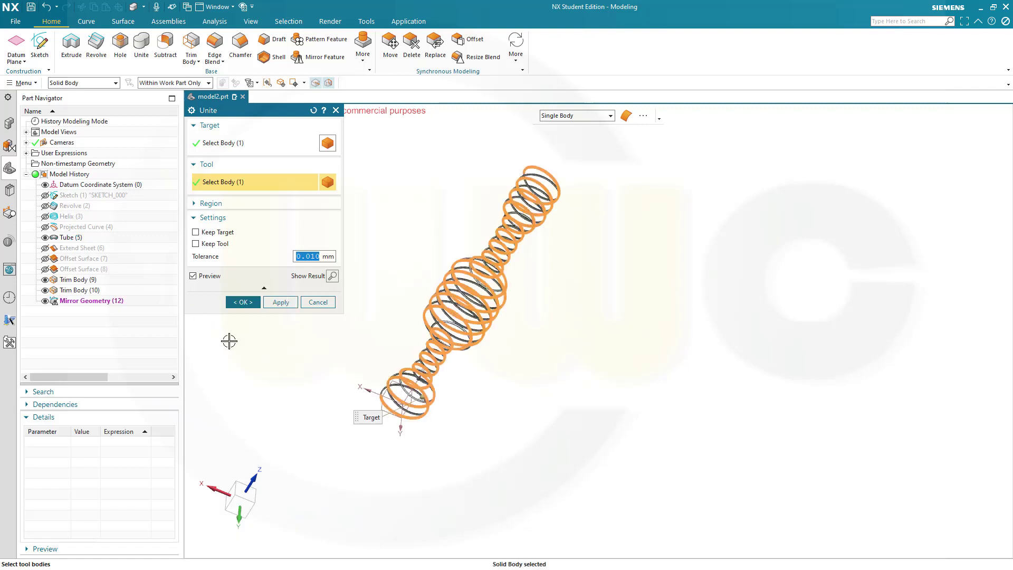
{"action": "left_click", "coordinate": [244, 303]}
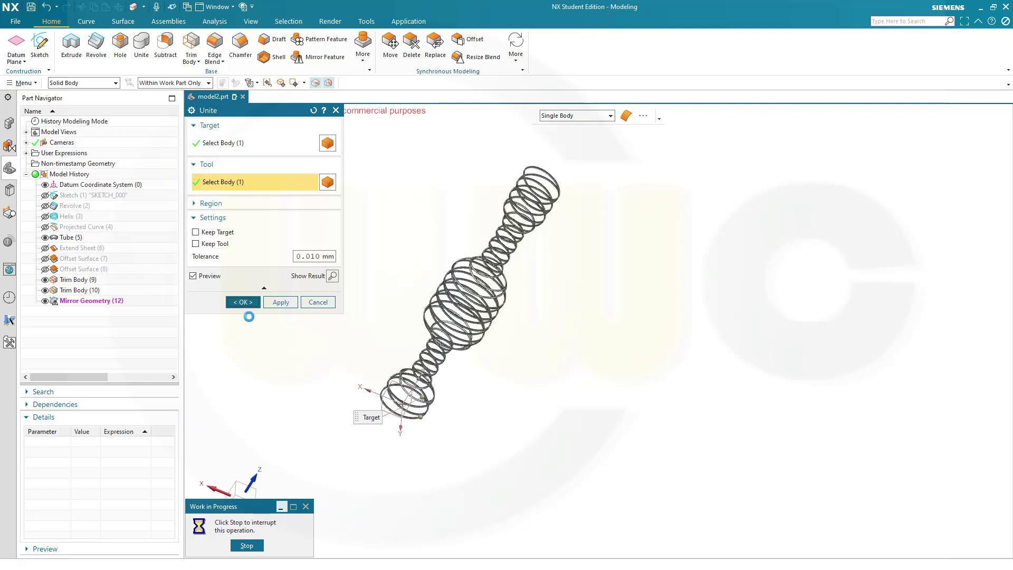
{"action": "right_click", "coordinate": [80, 114]}
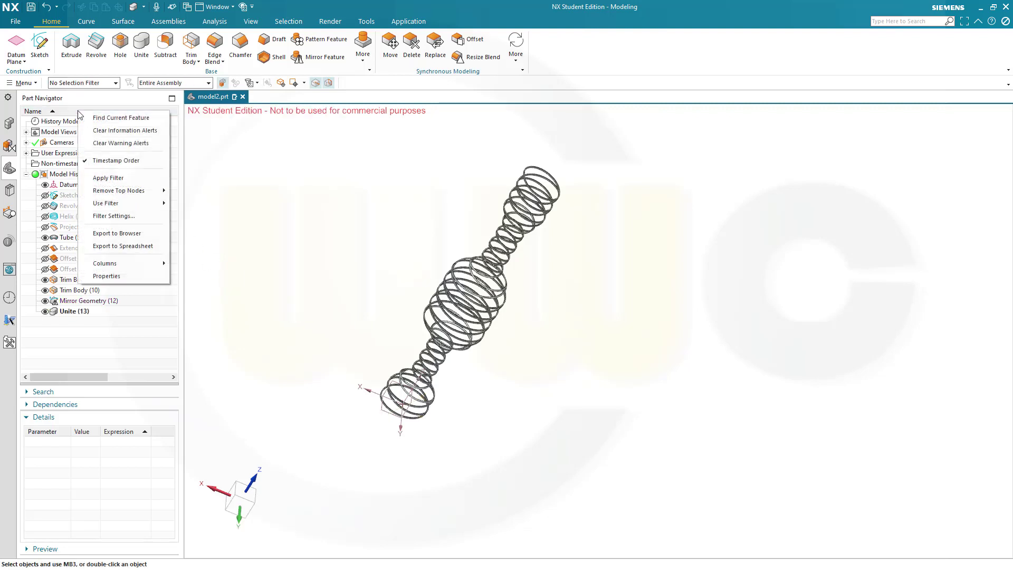
{"action": "left_click", "coordinate": [111, 161]}
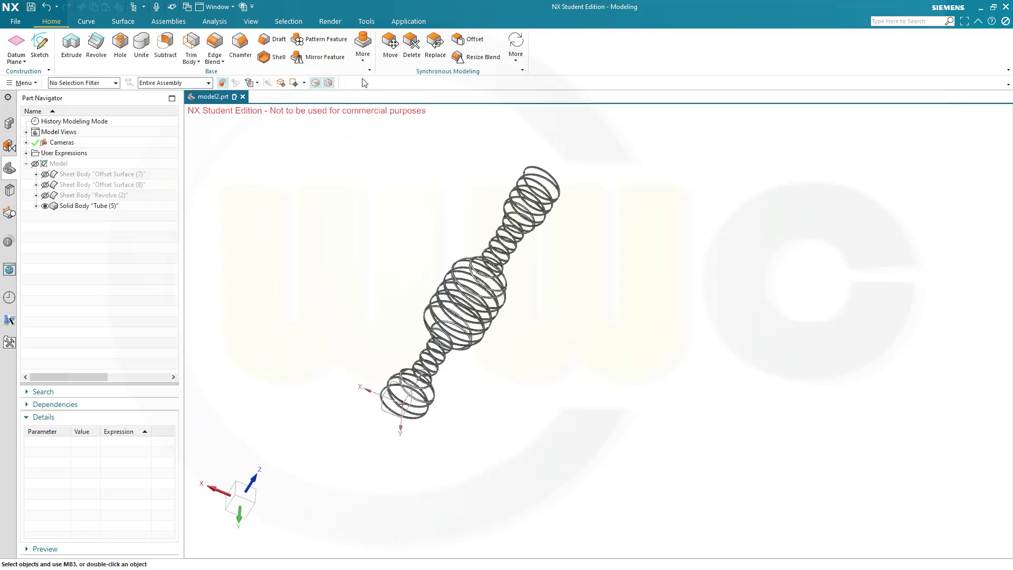
Step: Pattern the united wire body circularly around the ZC axis through the origin, with count 4 and a 360° span
{"action": "left_click", "coordinate": [364, 62]}
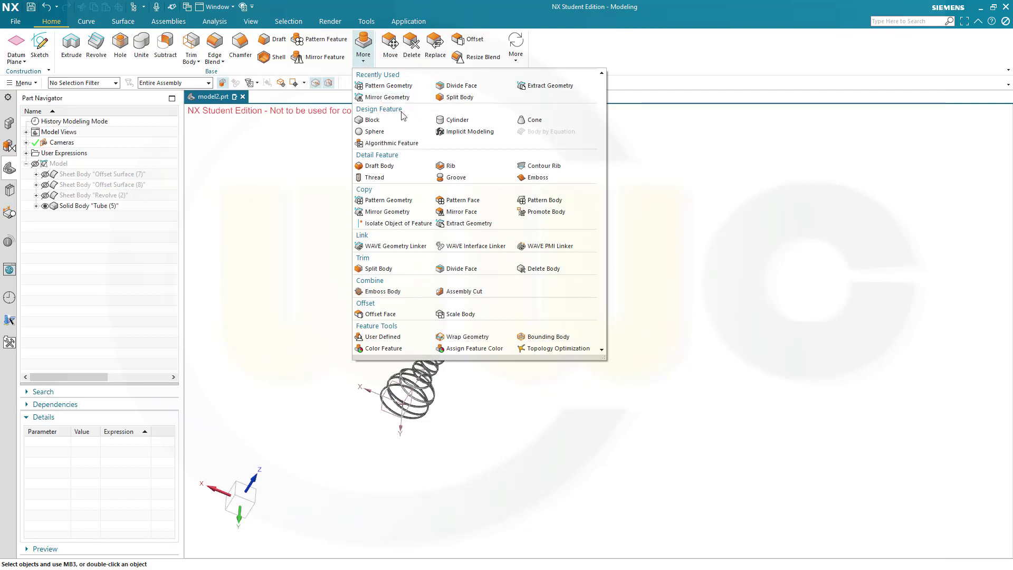
{"action": "left_click", "coordinate": [389, 201]}
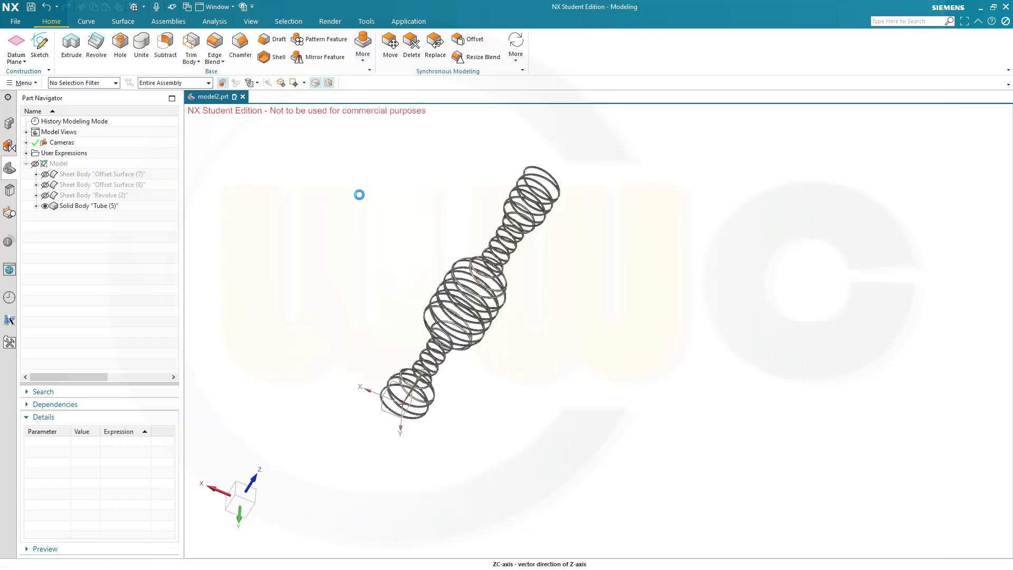
{"action": "left_click", "coordinate": [101, 205]}
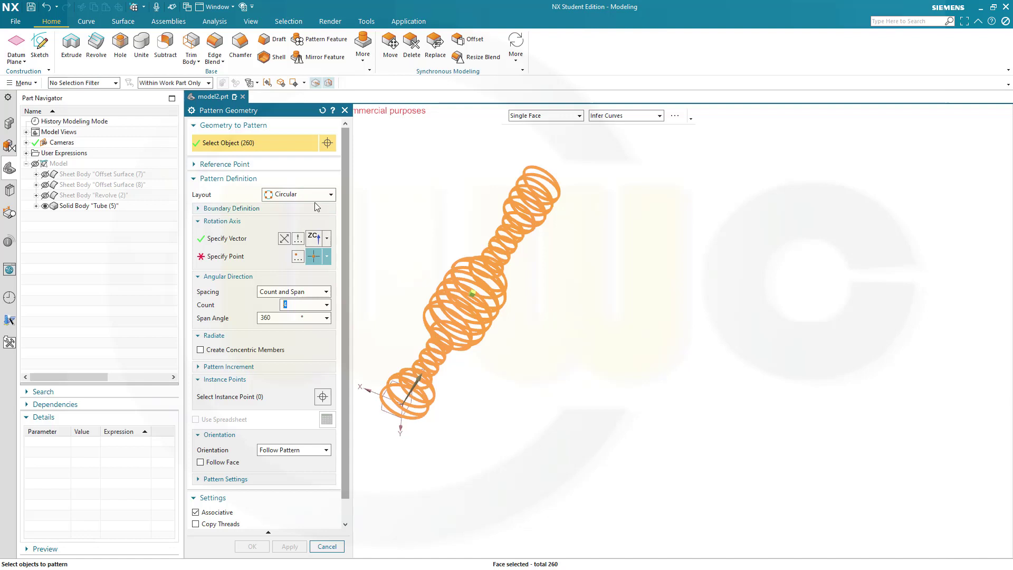
{"action": "left_click", "coordinate": [297, 258]}
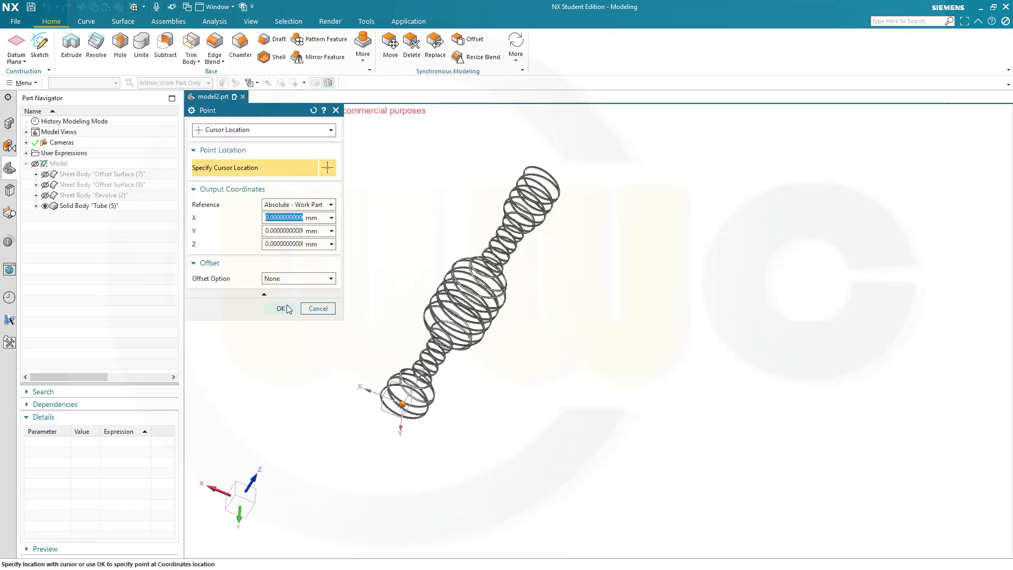
{"action": "left_click", "coordinate": [285, 311]}
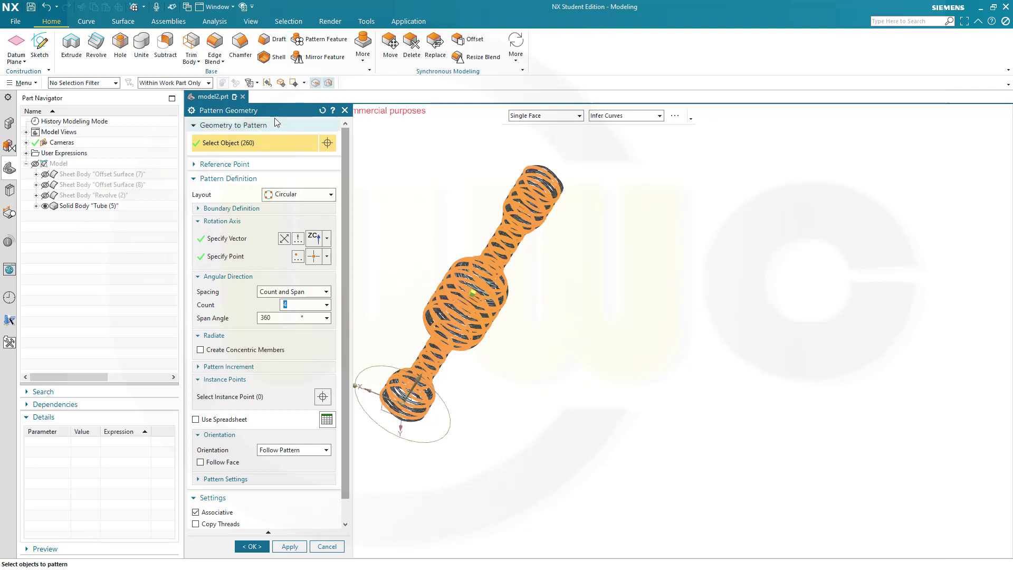
{"action": "left_click_drag", "start_coordinate": [283, 113], "coordinate": [299, 72]}
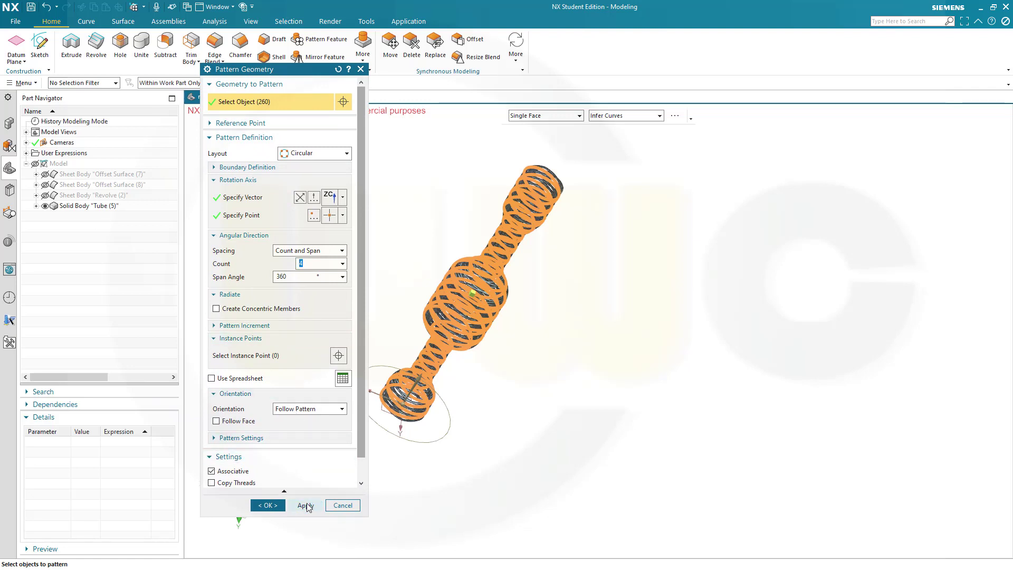
{"action": "left_click", "coordinate": [270, 506]}
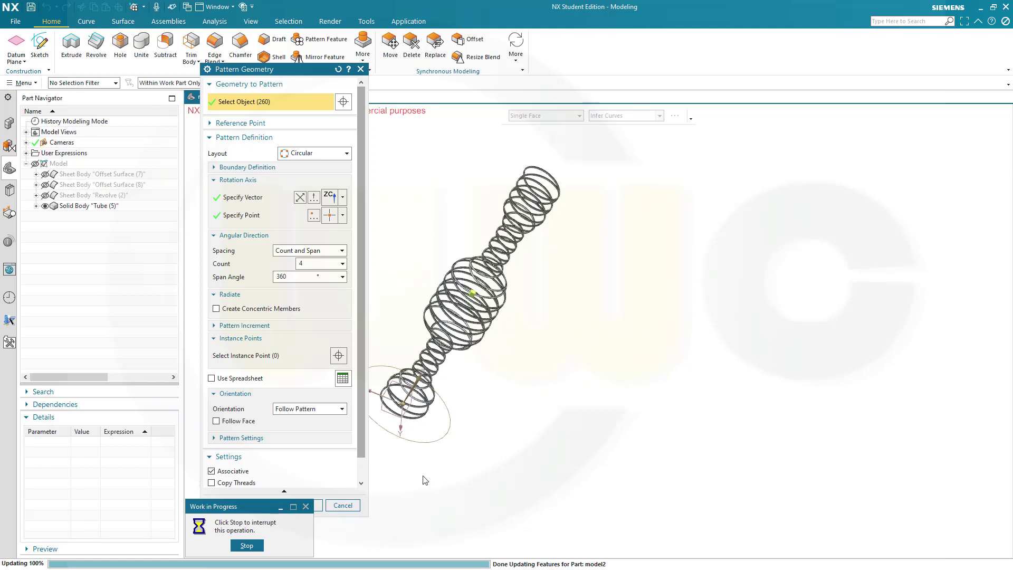
Step: Examine the patterned stent mesh from several angles, including its ends and wider middle section
{"action": "middle_click_drag", "start_coordinate": [418, 276], "coordinate": [548, 264]}
{"action": "scroll", "coordinate": [484, 364], "scroll_direction": "up", "scroll_amount": 3}
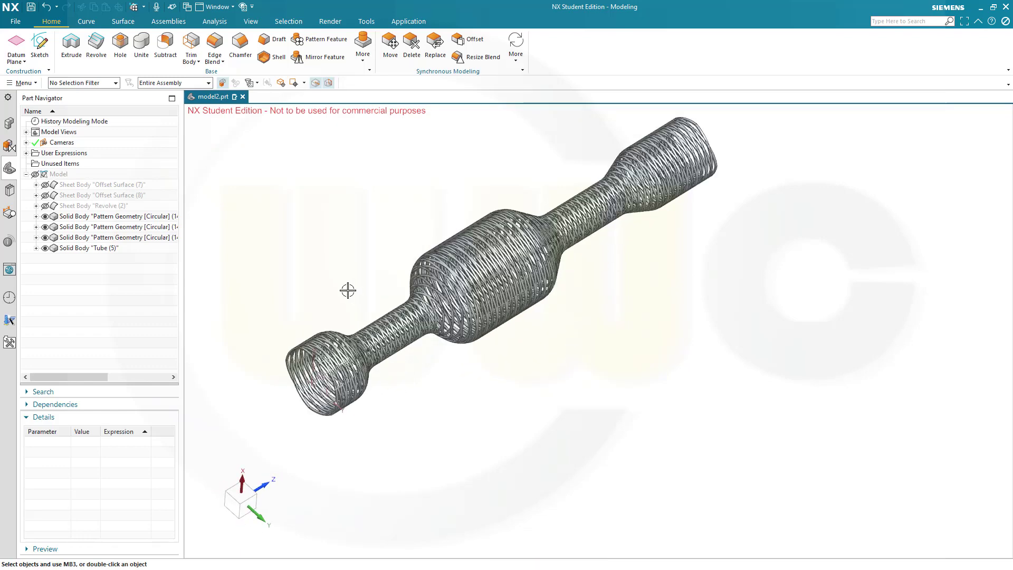
{"action": "middle_click_drag", "start_coordinate": [348, 290], "coordinate": [370, 304], "text": "shift"}
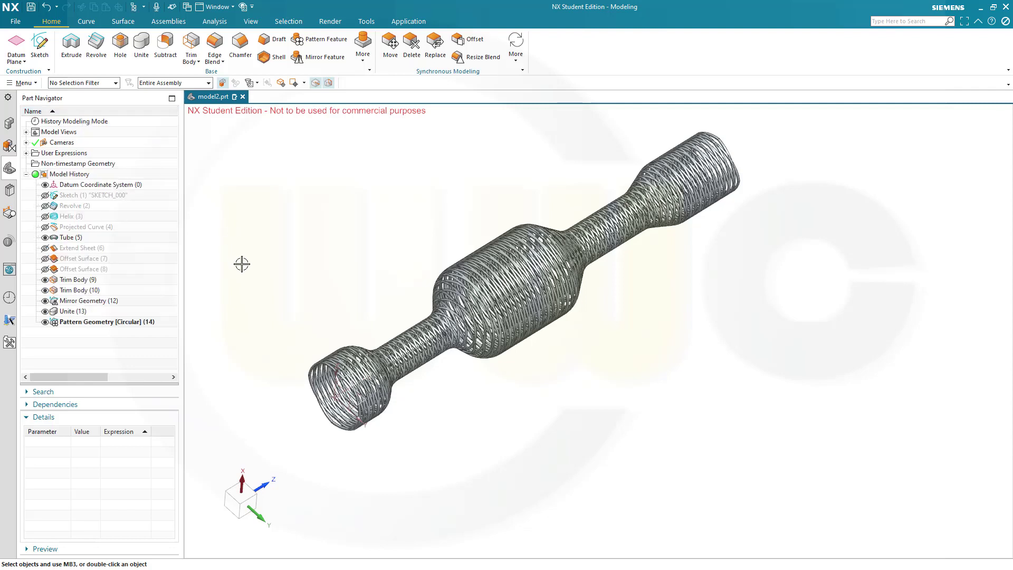
{"action": "scroll", "coordinate": [316, 298], "scroll_direction": "up", "scroll_amount": 4}
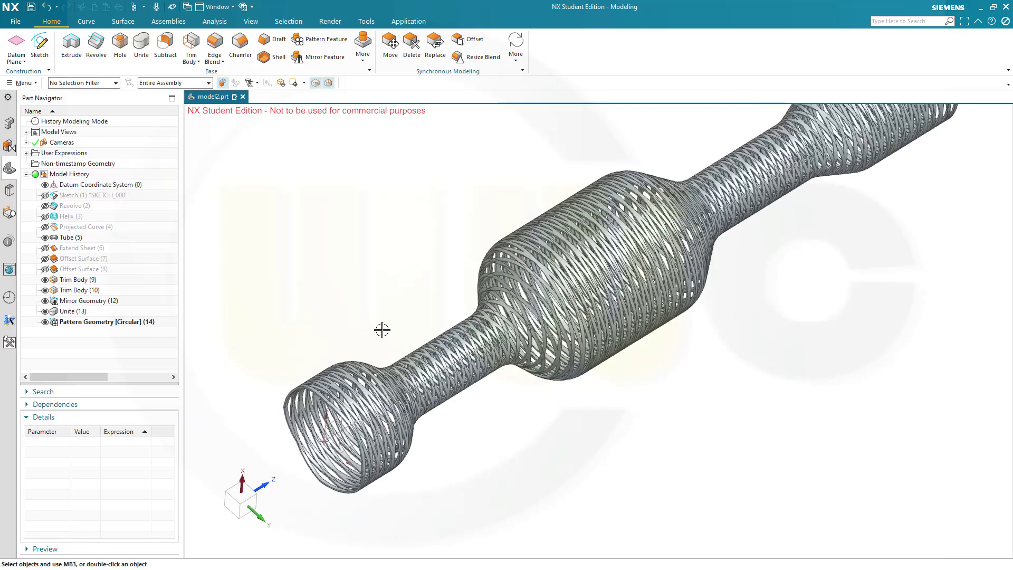
{"action": "middle_click_drag", "start_coordinate": [382, 330], "coordinate": [448, 372], "text": "shift"}
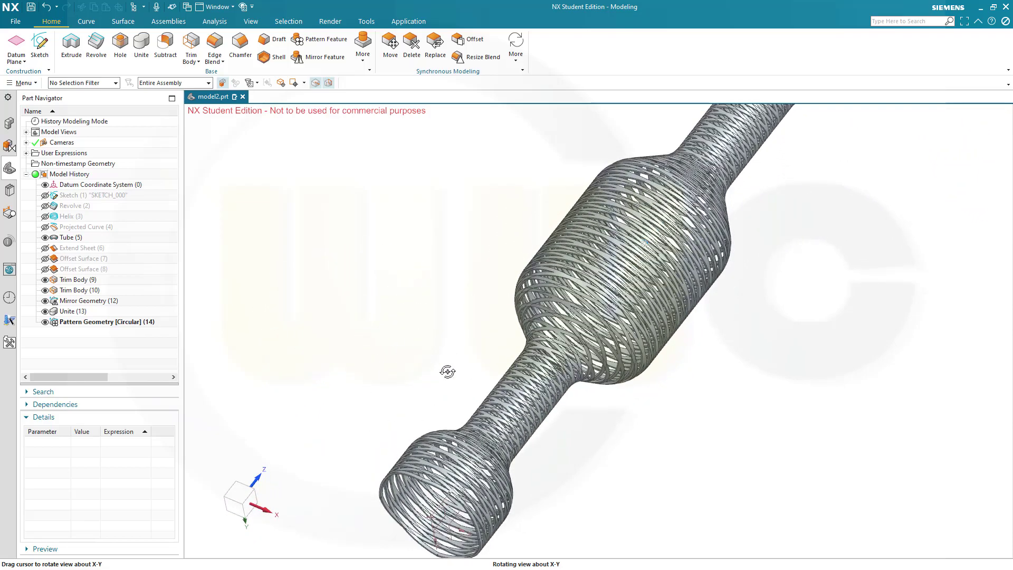
{"action": "middle_click_drag", "start_coordinate": [447, 368], "coordinate": [429, 354]}
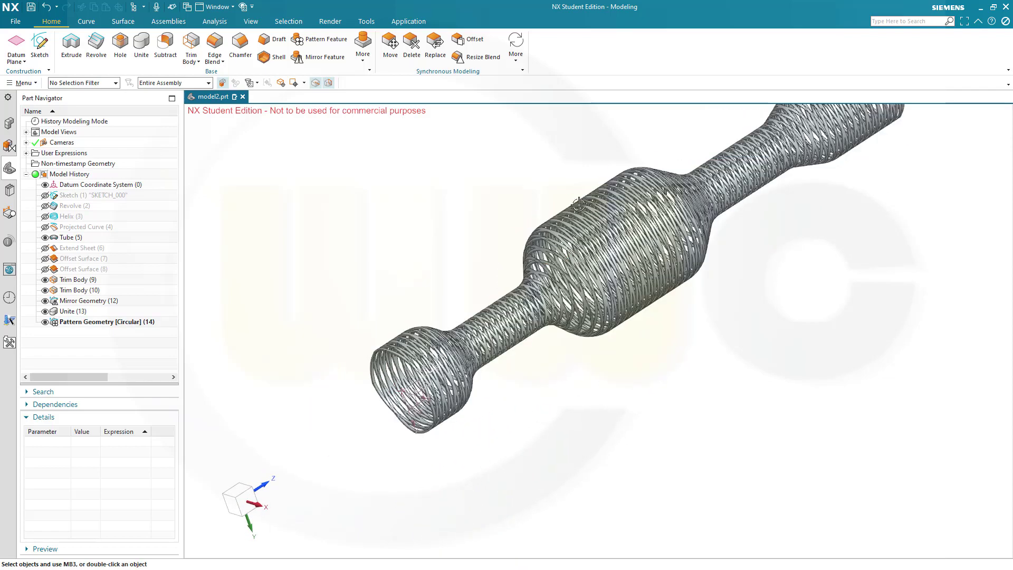
{"action": "middle_click_drag", "start_coordinate": [548, 192], "coordinate": [500, 262], "text": "shift"}
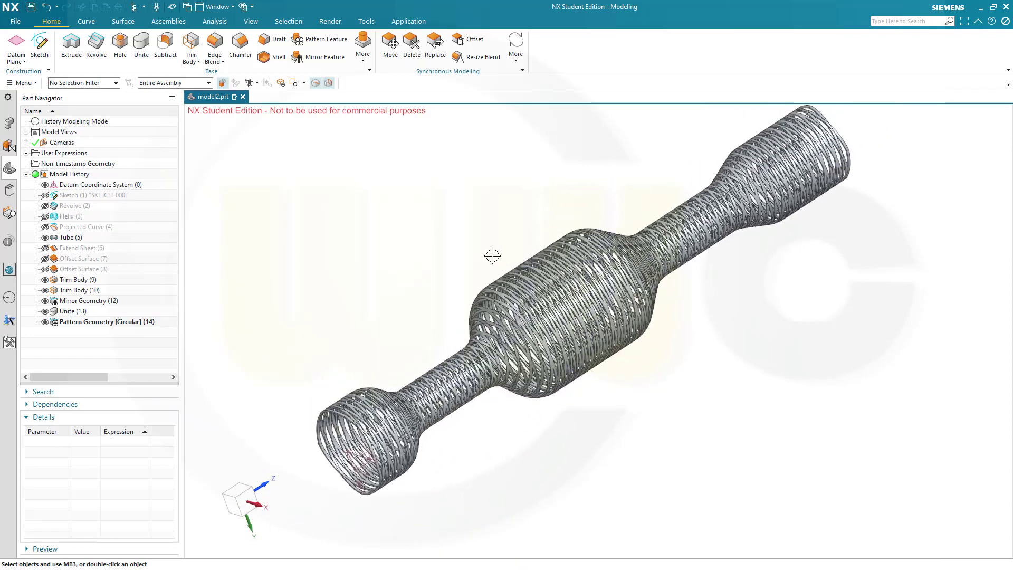